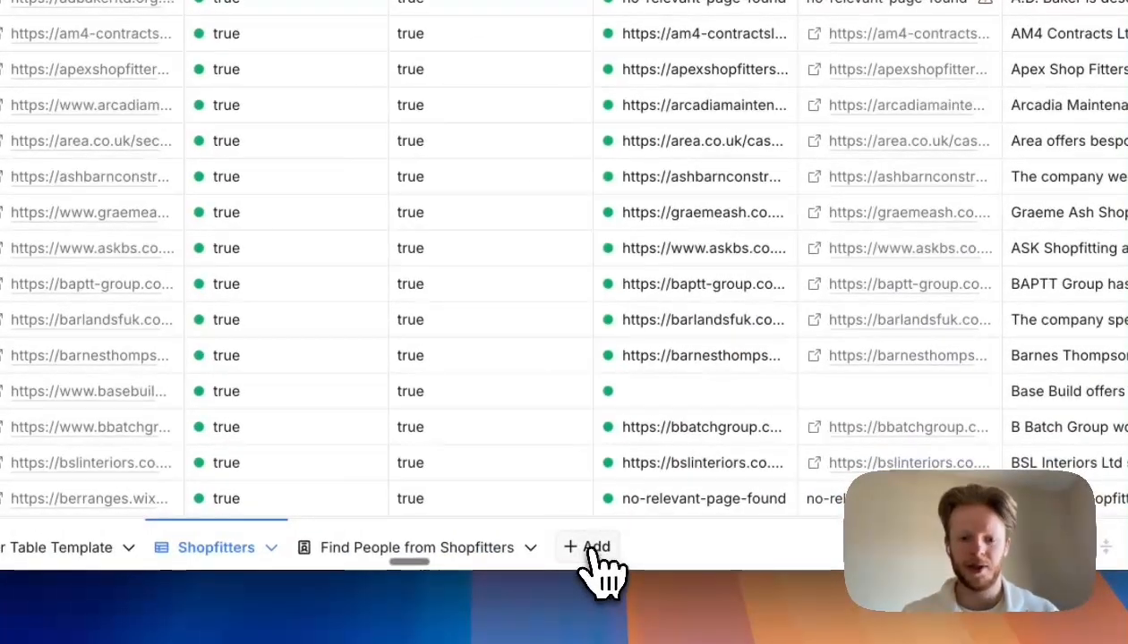
# - Open the Find Companies option for a new table, close the dialogs, and browse the Shopfitters table's columns
pyautogui.click(591, 548)
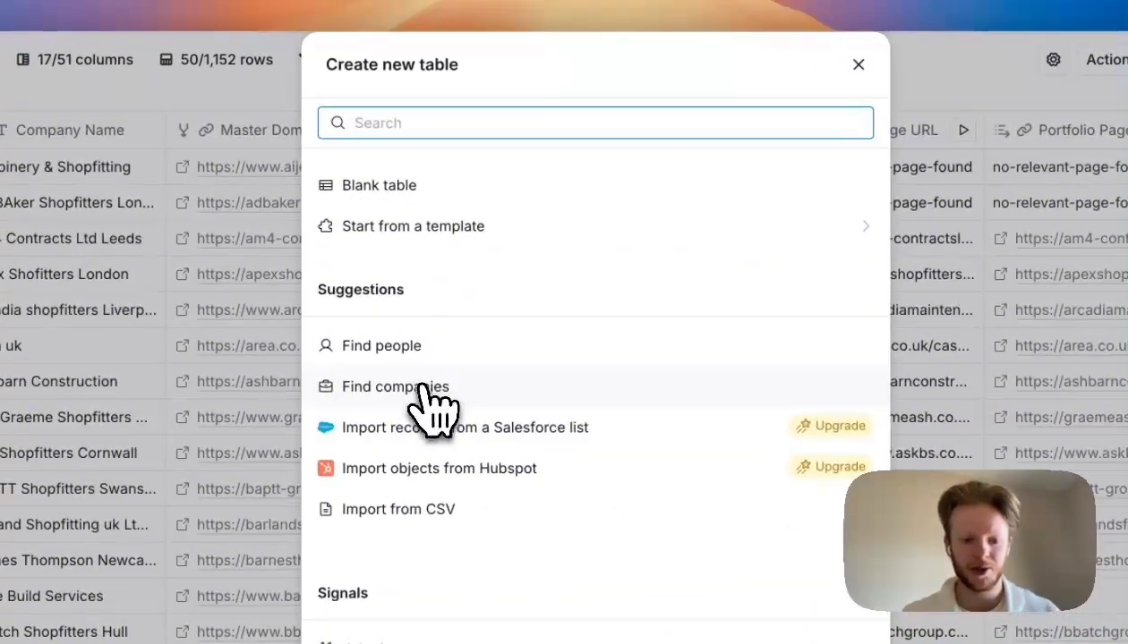
pyautogui.click(422, 394)
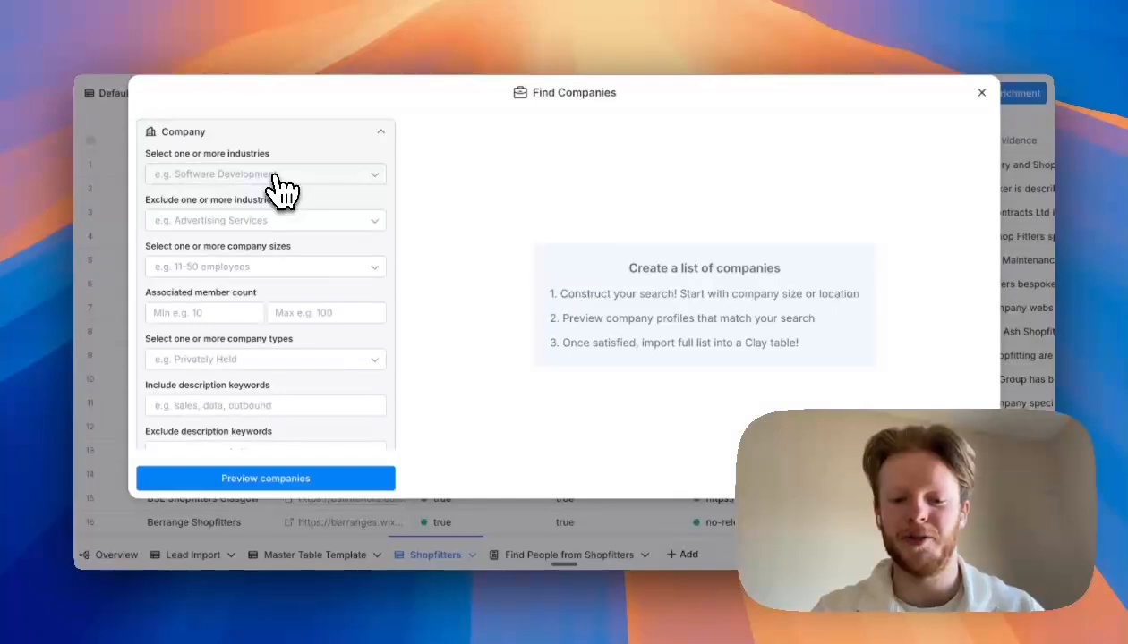
pyautogui.click(1016, 300)
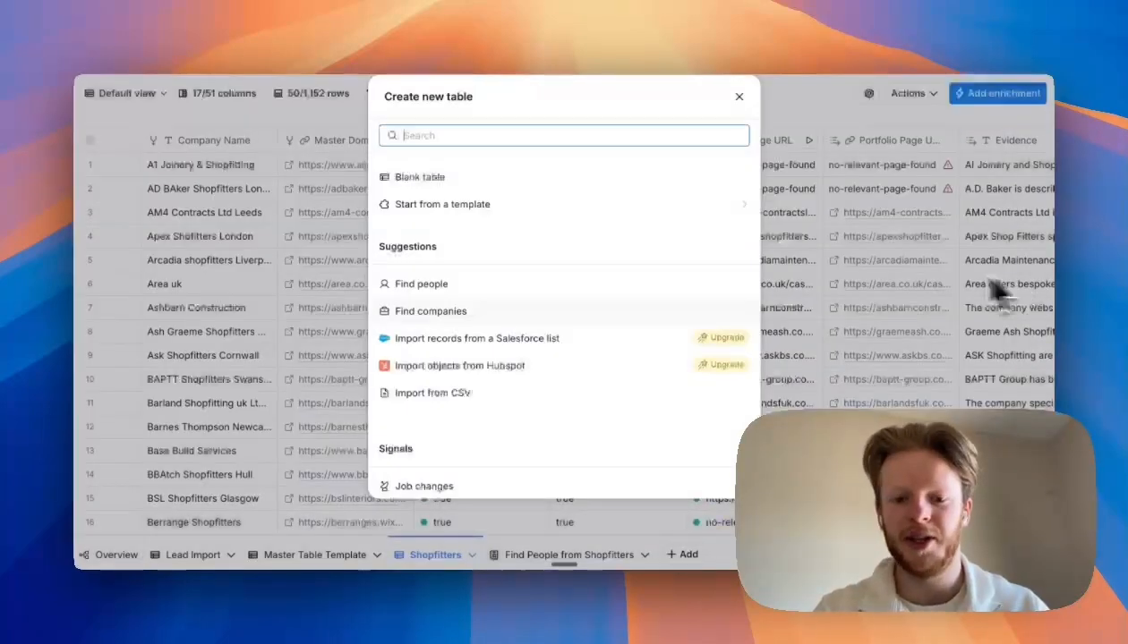
pyautogui.click(943, 365)
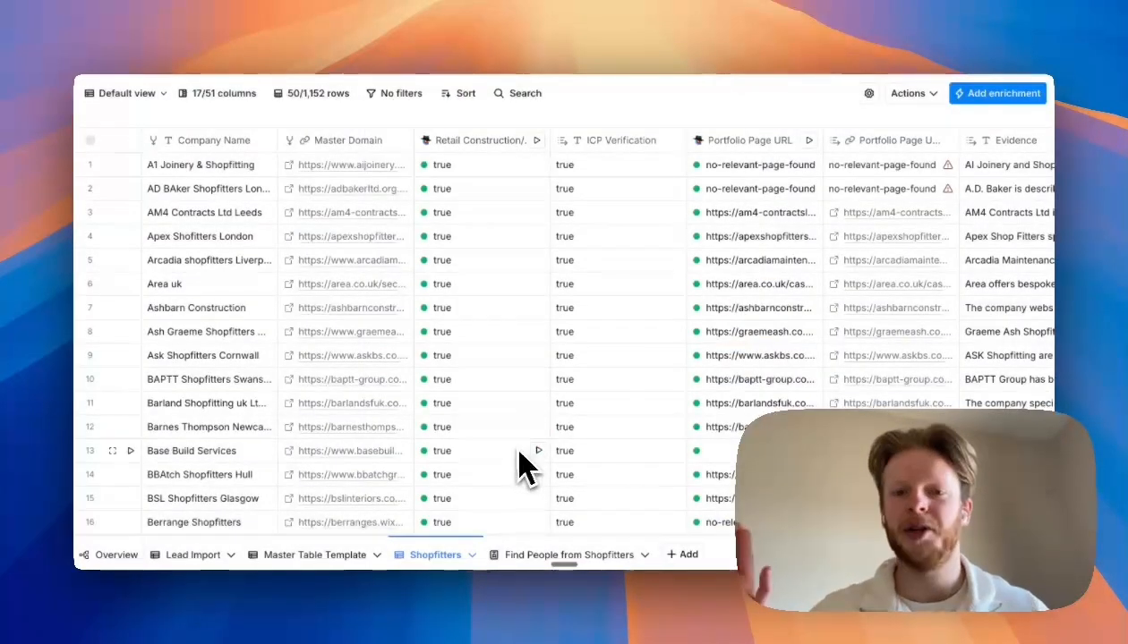
pyautogui.hscroll(10, 528, 457)
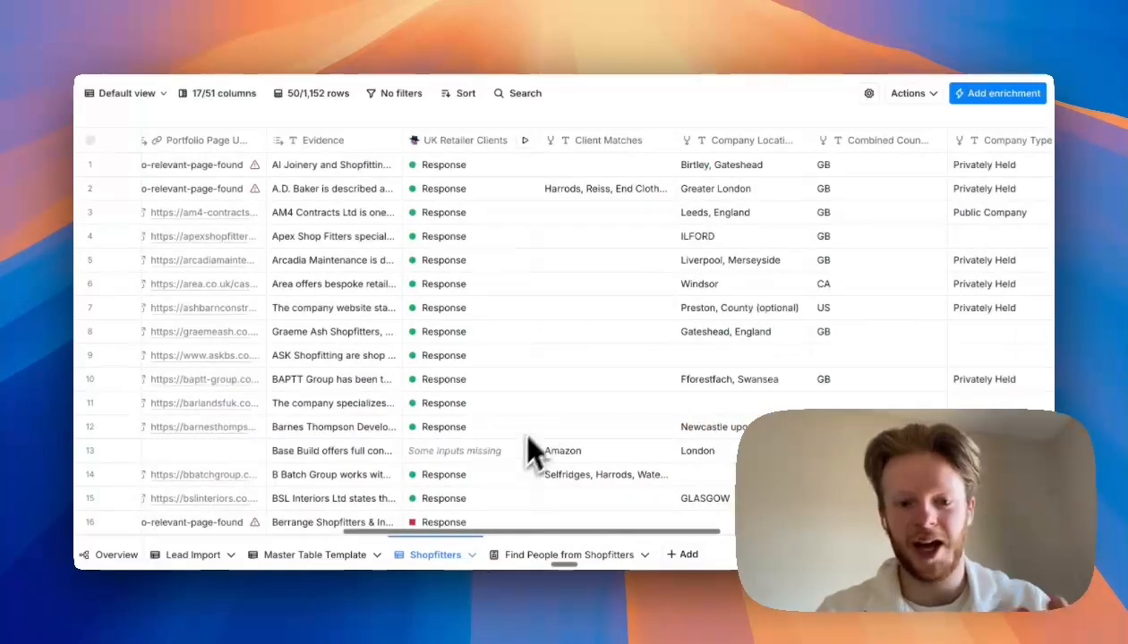
pyautogui.hscroll(5, 548, 395)
pyautogui.hscroll(-15, 548, 385)
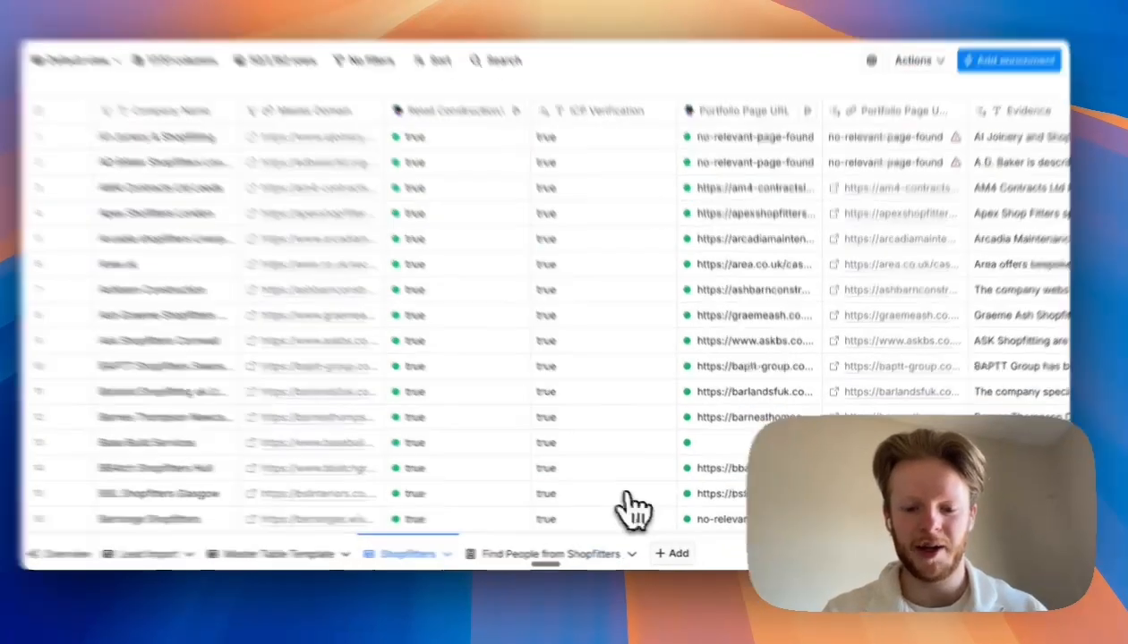
# - Open Find Companies again and review its company, location and exclusion filters before closing it
pyautogui.click(671, 553)
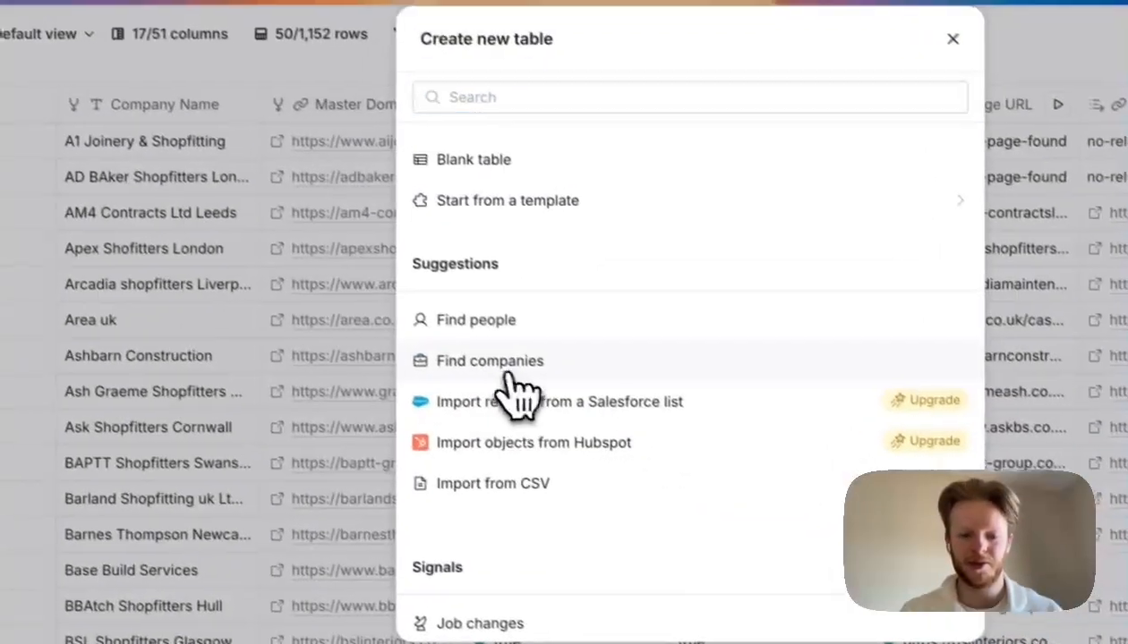
pyautogui.click(501, 367)
pyautogui.scroll(-6, 295, 358)
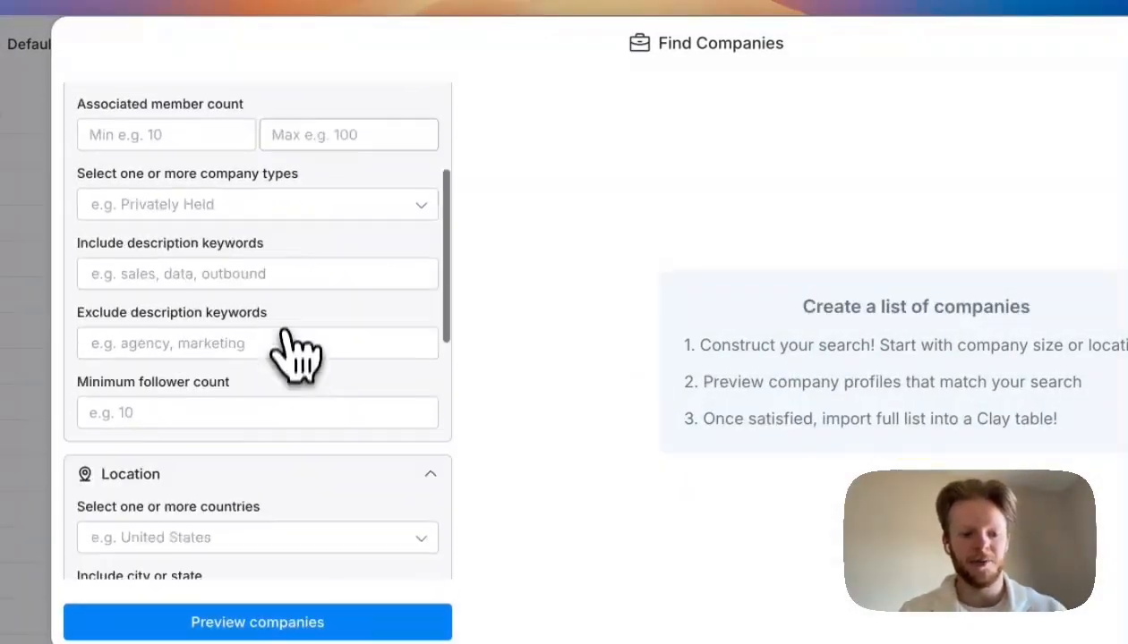
pyautogui.scroll(-5, 285, 367)
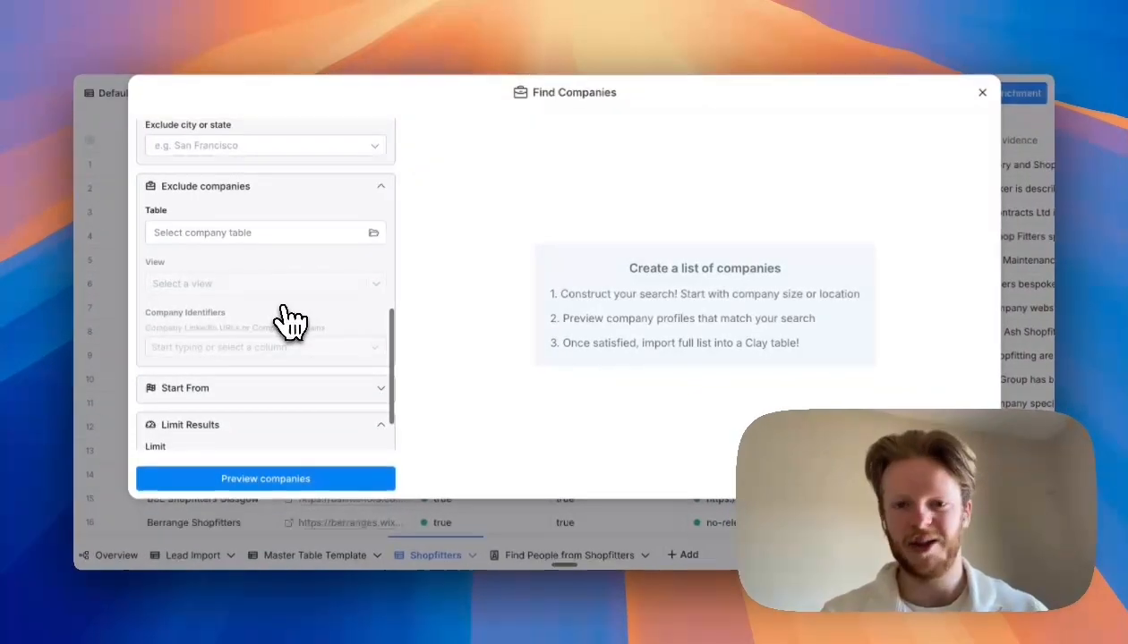
pyautogui.scroll(10, 291, 318)
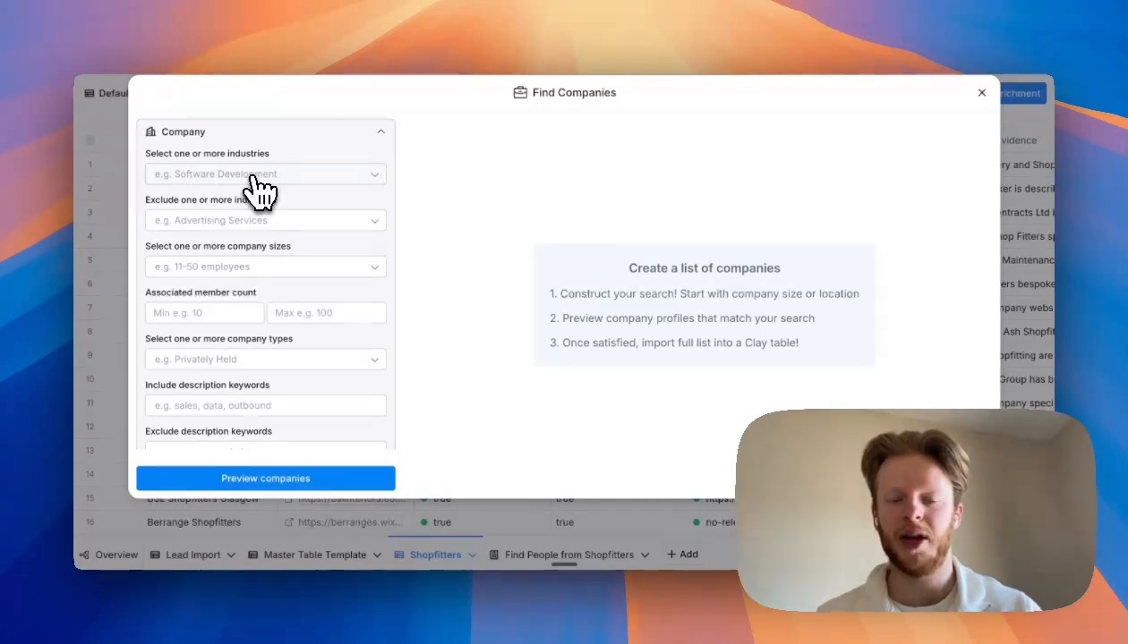
pyautogui.scroll(-4, 226, 324)
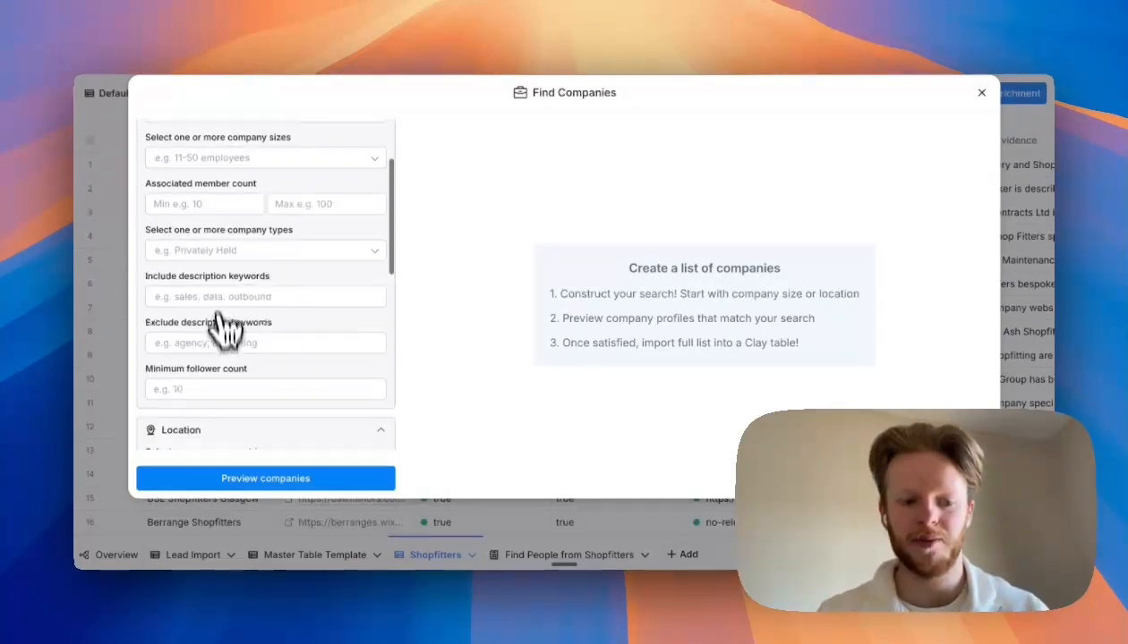
pyautogui.scroll(4, 239, 324)
pyautogui.click(1012, 222)
pyautogui.click(998, 259)
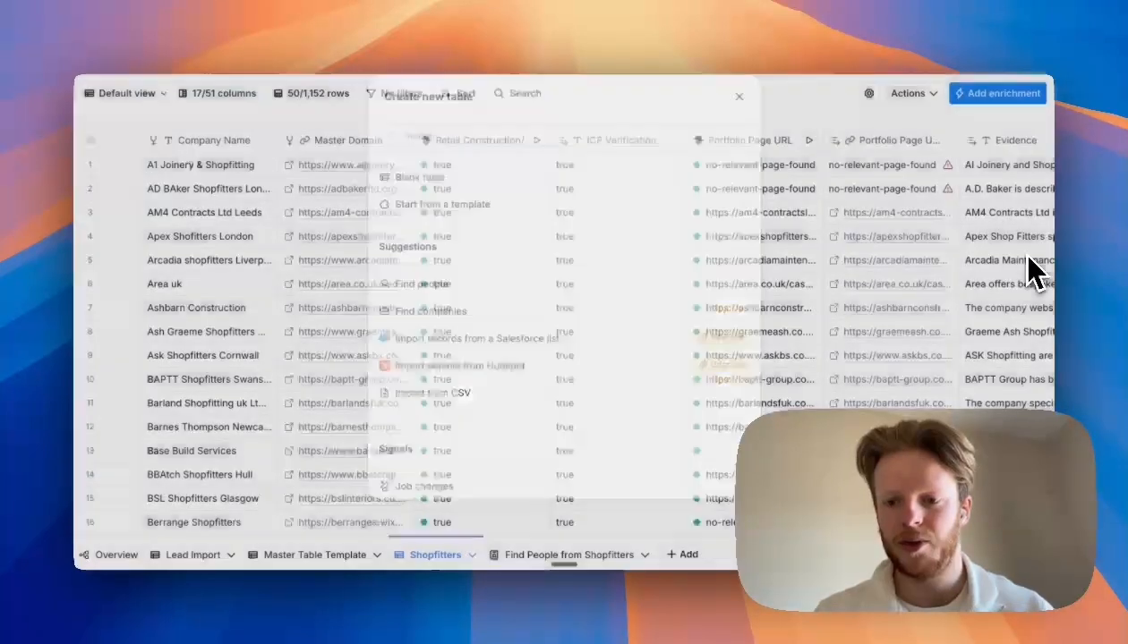
# - Open the Use AI enrichment and review its use case options, keeping Web research (Claygent), then close the panel
pyautogui.hscroll(3, 564, 402)
pyautogui.hscroll(-3, 549, 414)
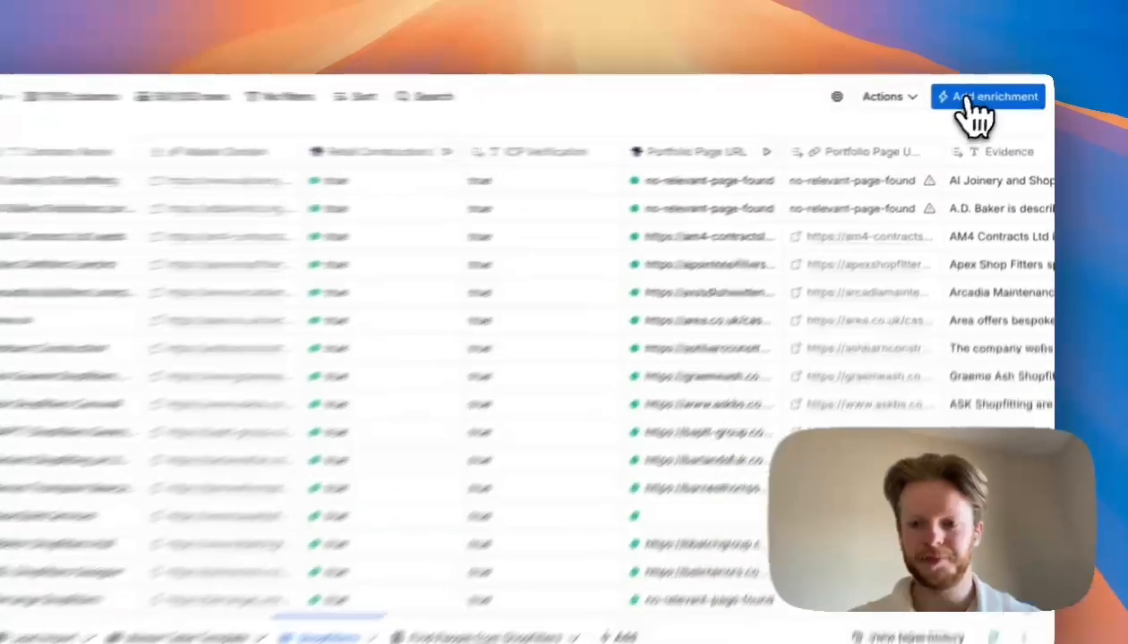
pyautogui.click(997, 93)
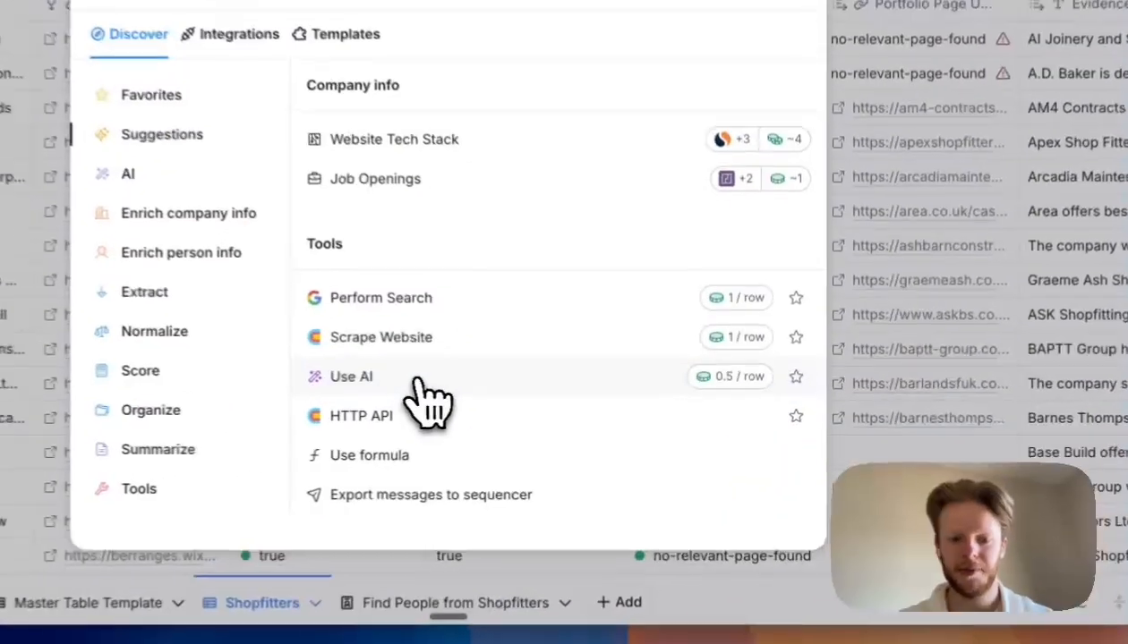
pyautogui.click(528, 405)
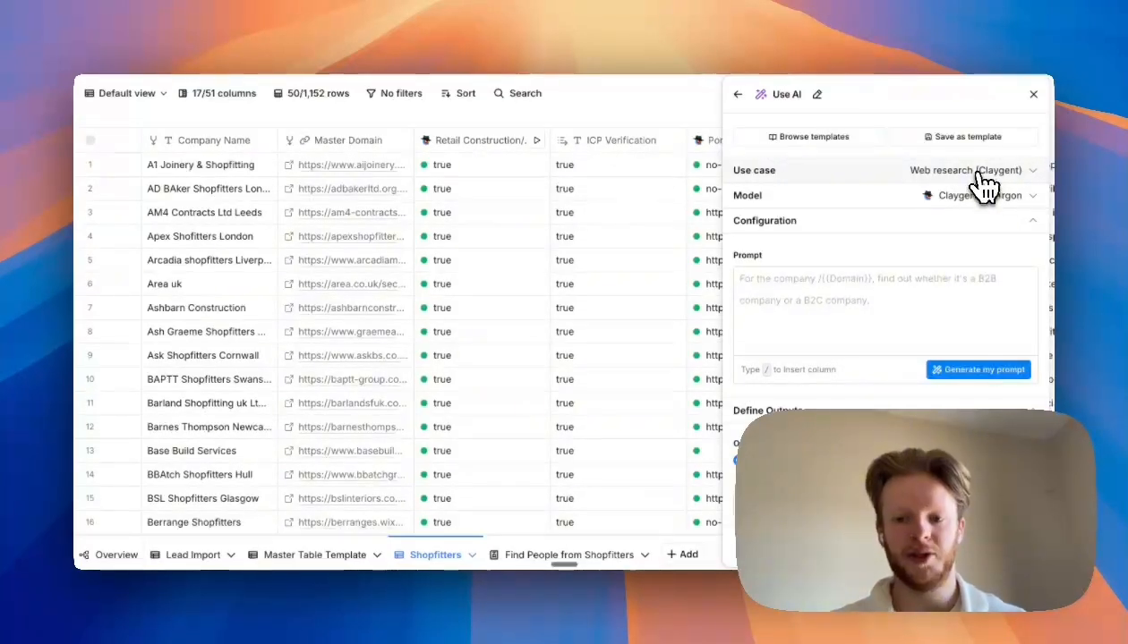
pyautogui.click(969, 172)
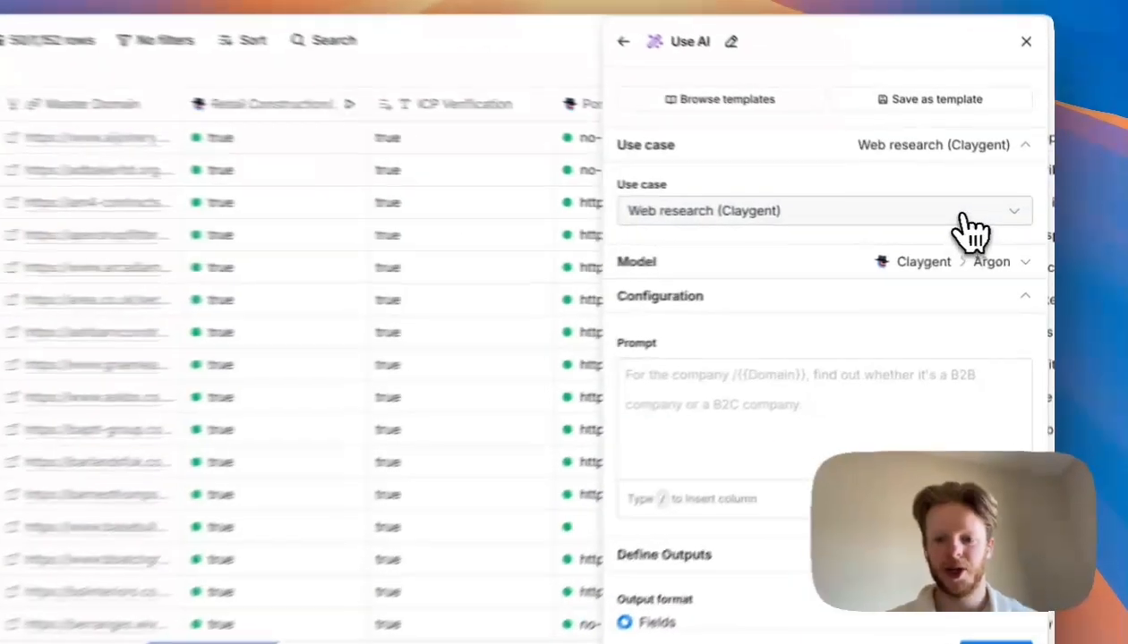
pyautogui.click(993, 235)
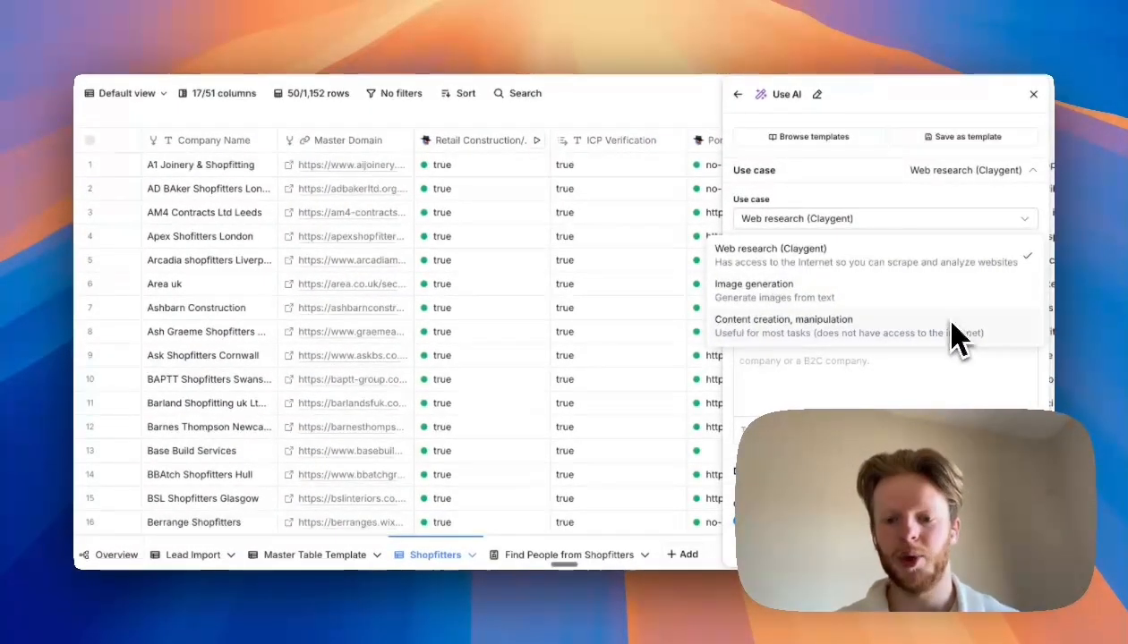
pyautogui.click(976, 218)
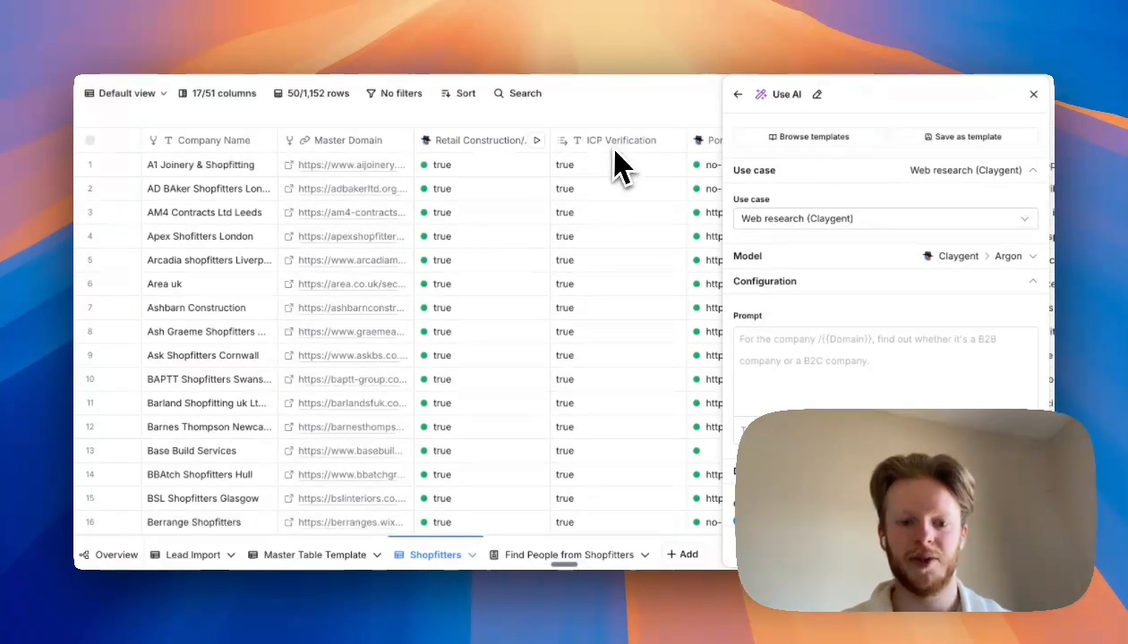
pyautogui.click(1033, 94)
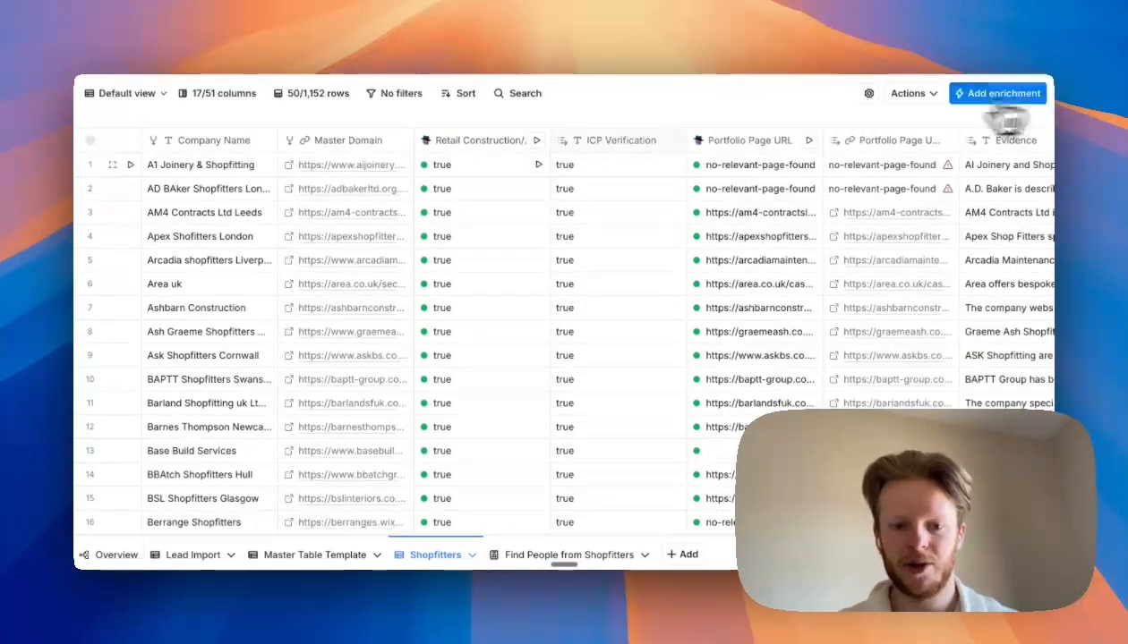
# - Open the Retail Construction/Shopfitting column's settings and read through its Claygent prompt, then close the panel
pyautogui.click(477, 142)
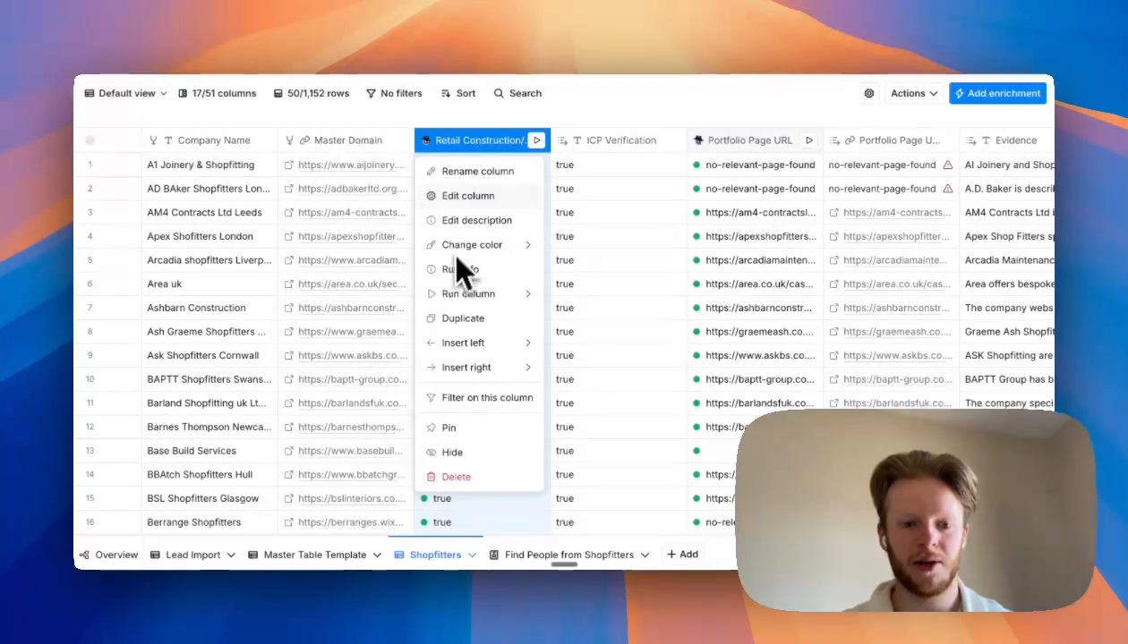
pyautogui.click(472, 201)
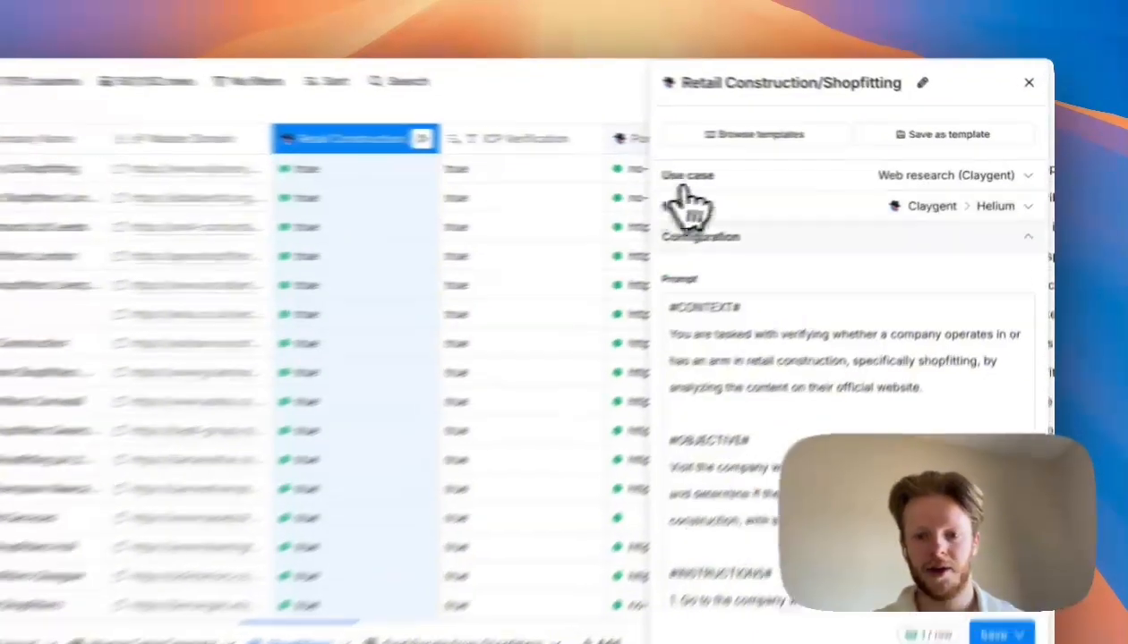
pyautogui.scroll(-1, 915, 333)
pyautogui.scroll(1, 850, 429)
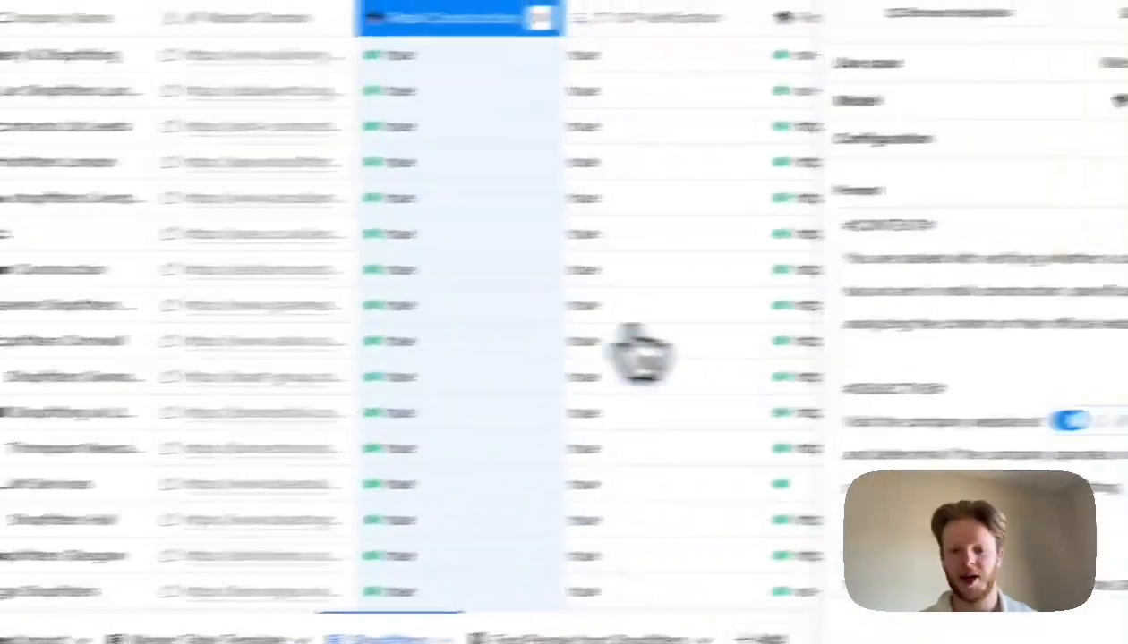
pyautogui.scroll(-2, 856, 366)
pyautogui.scroll(-2, 818, 347)
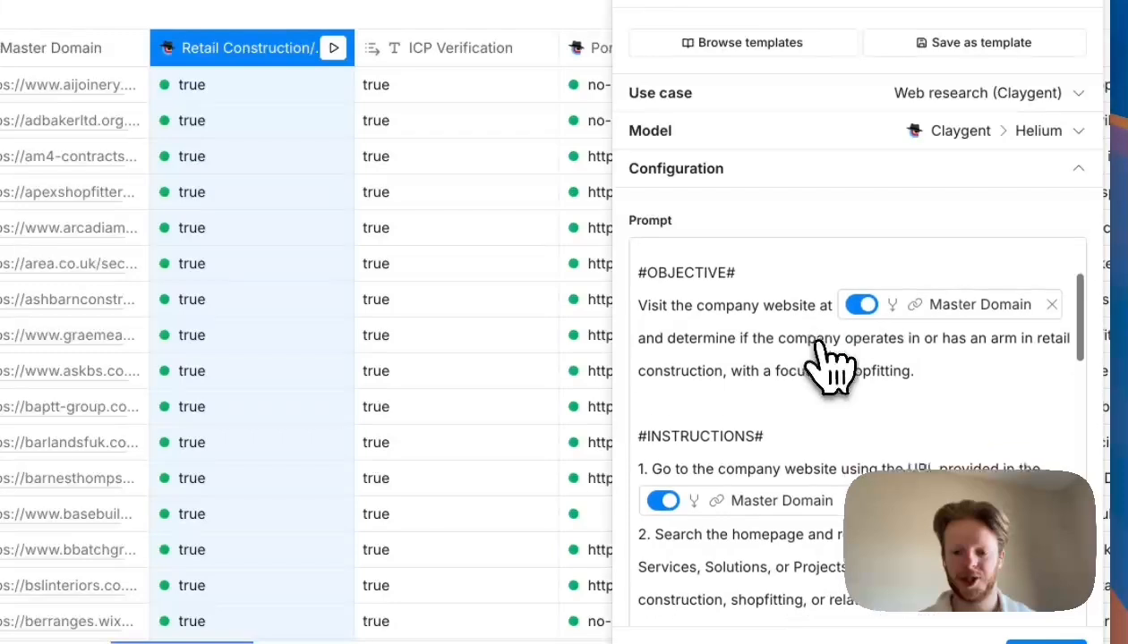
pyautogui.scroll(2, 814, 349)
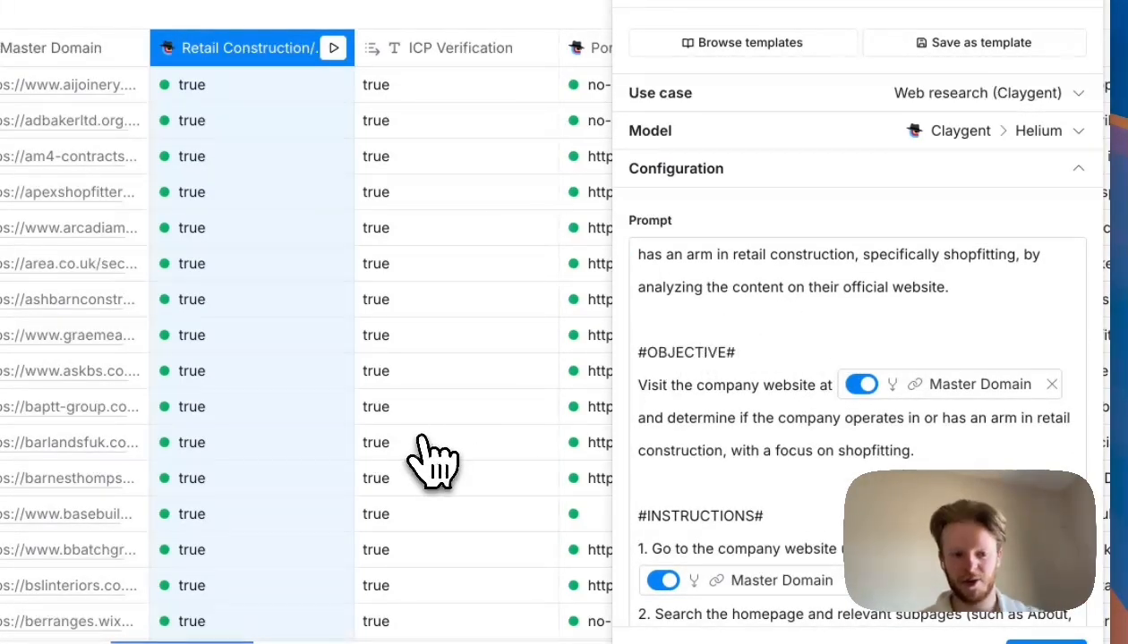
pyautogui.scroll(2, 761, 369)
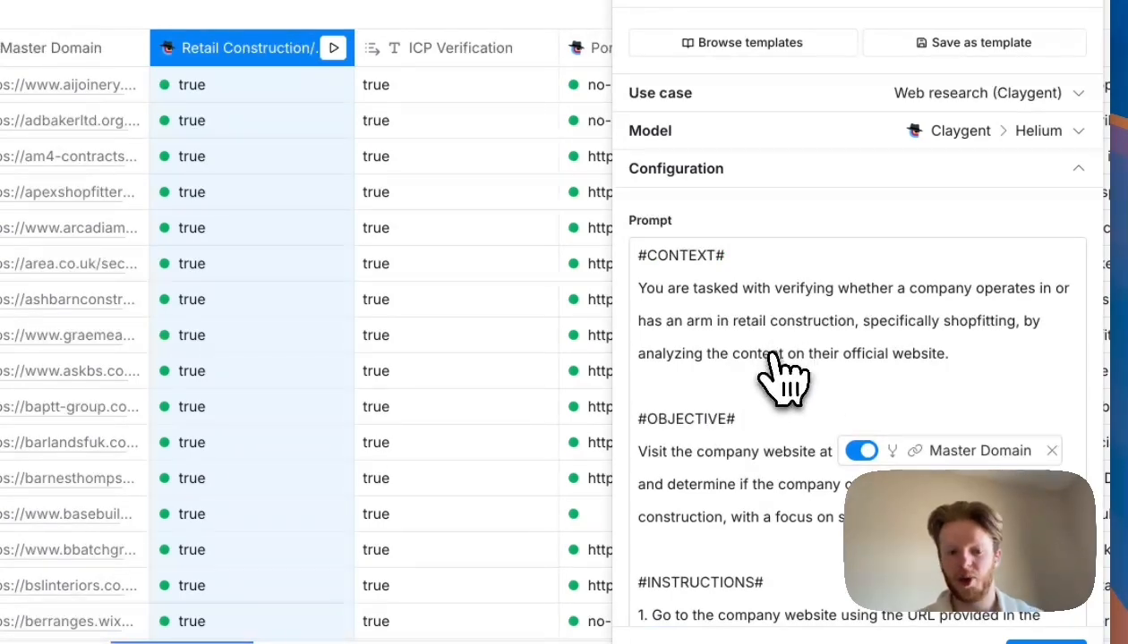
pyautogui.scroll(-1, 780, 381)
pyautogui.scroll(-1, 777, 368)
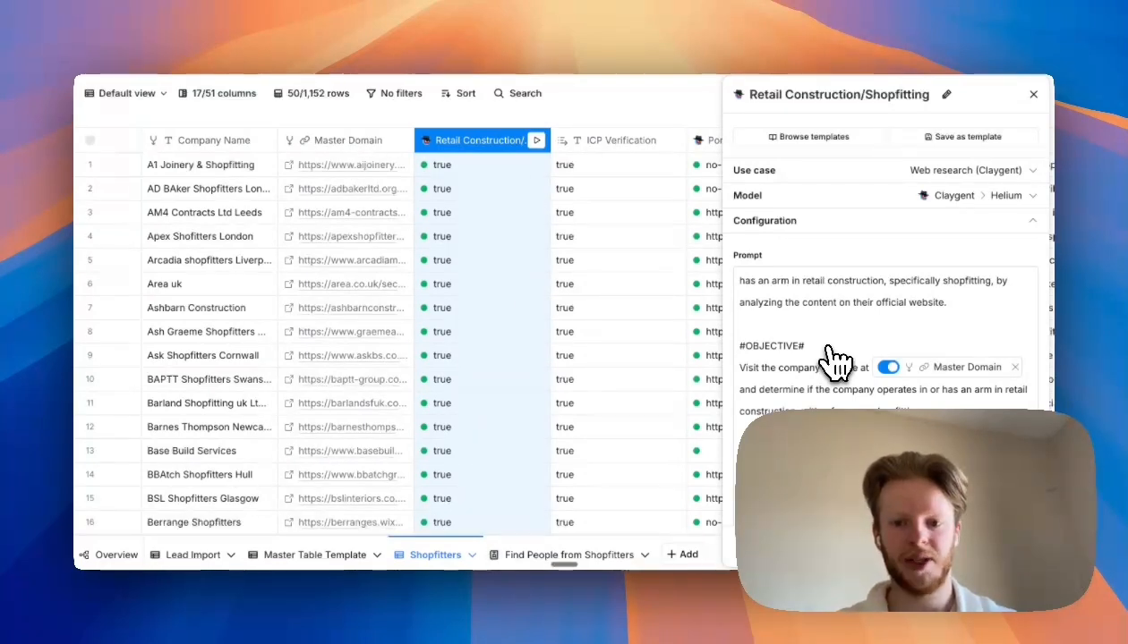
pyautogui.scroll(-5, 841, 371)
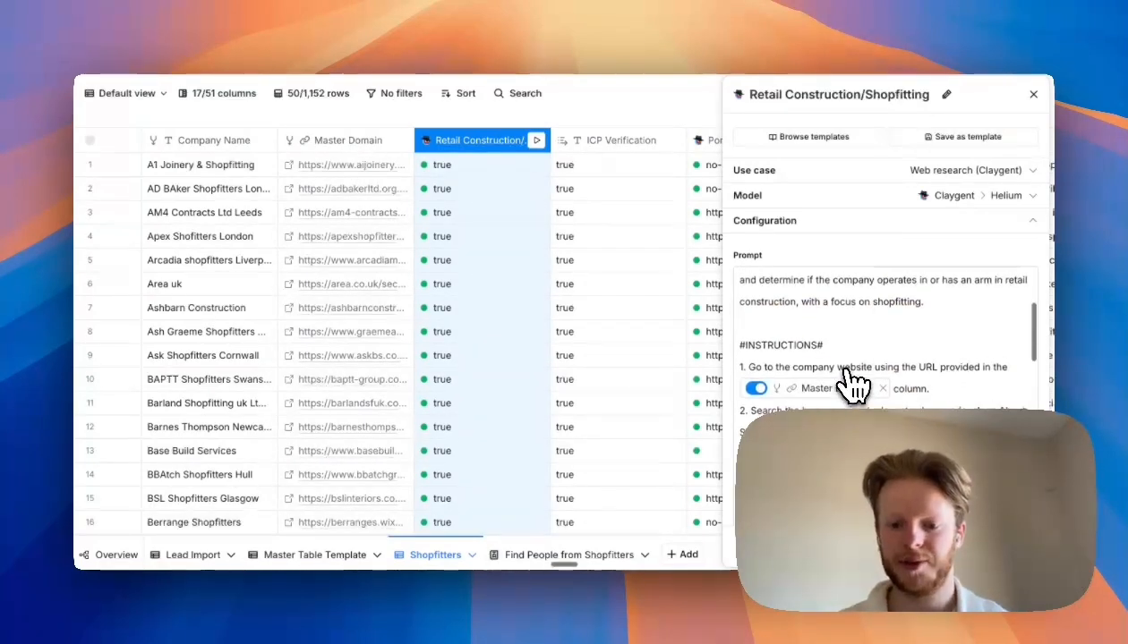
pyautogui.scroll(-10, 854, 384)
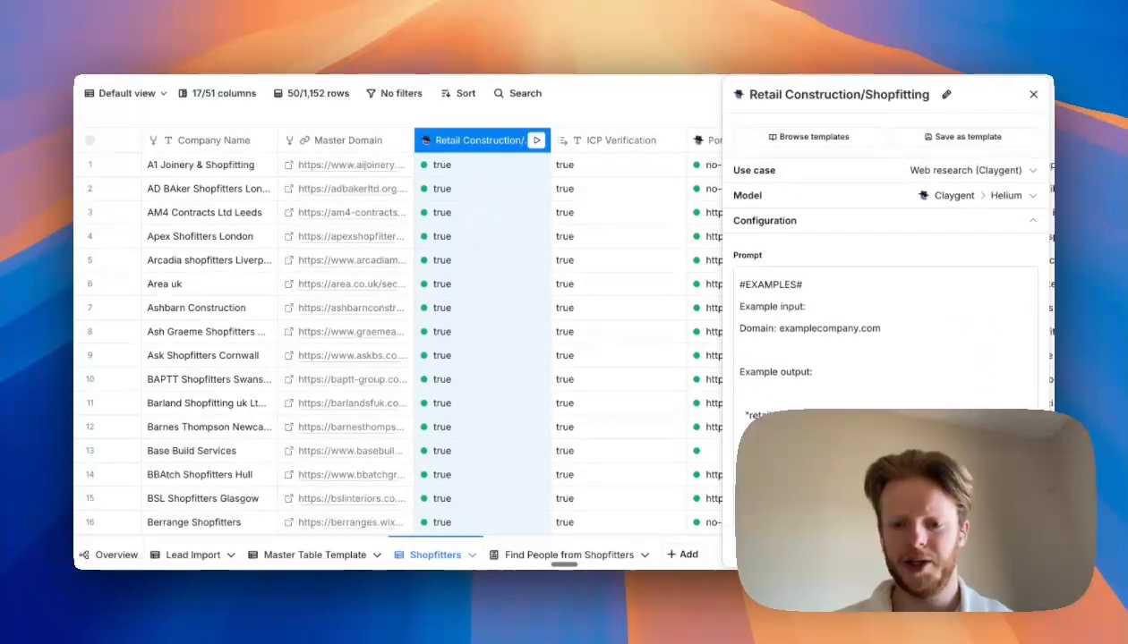
pyautogui.scroll(15, 867, 388)
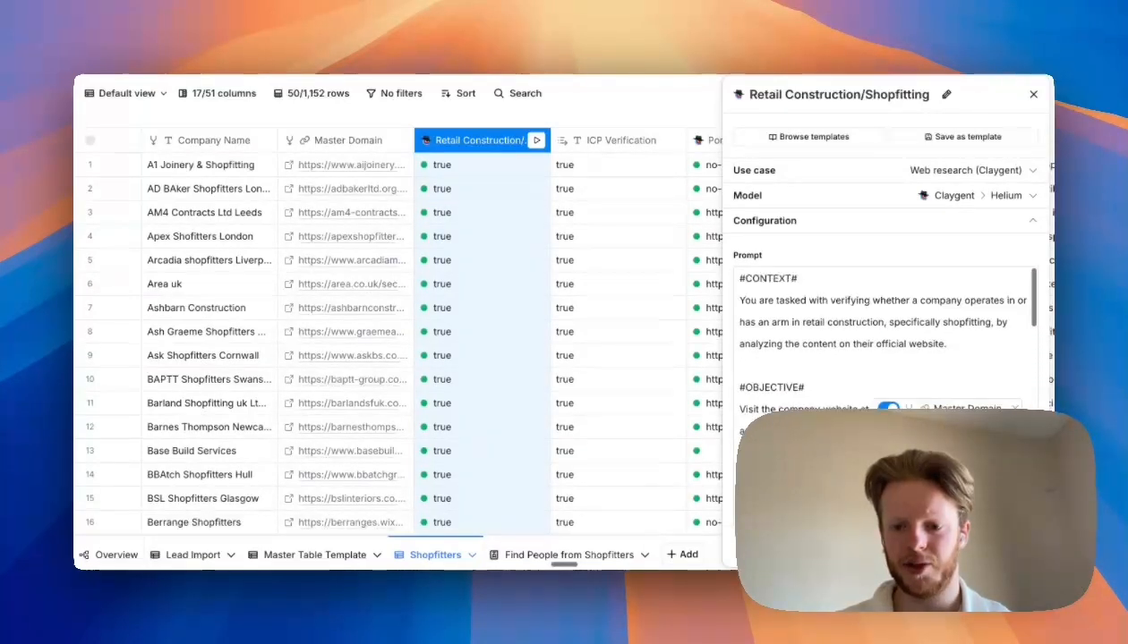
pyautogui.click(1033, 94)
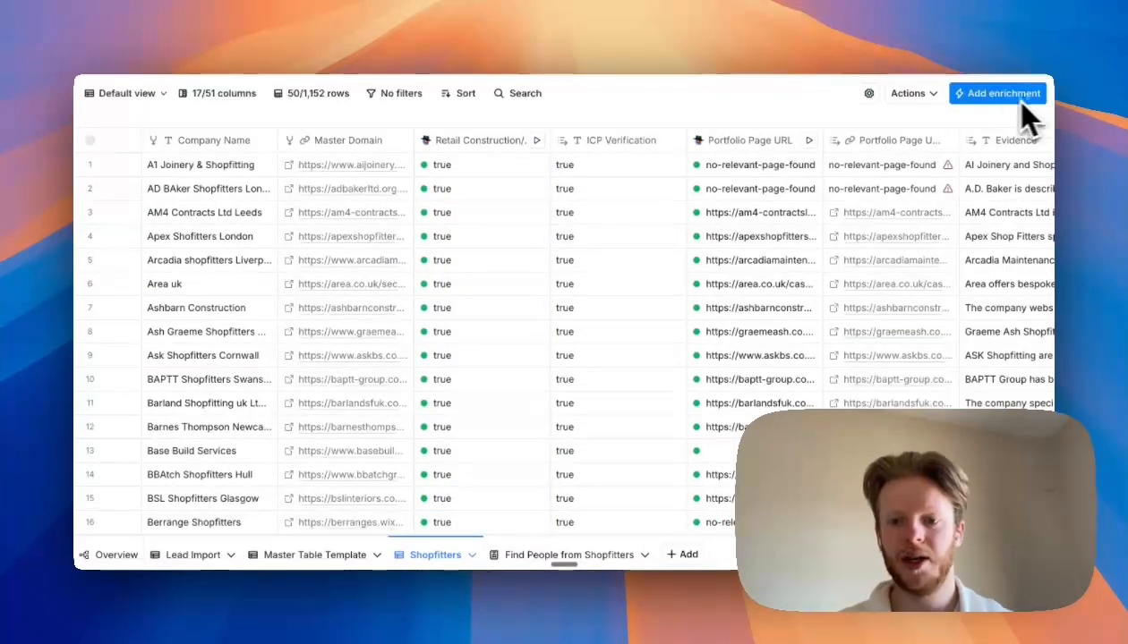
# - Add a Use AI enrichment and generate a Claygent prompt verifying the company operates in retail construction or shopfitting from its website content, then apply it
pyautogui.click(970, 98)
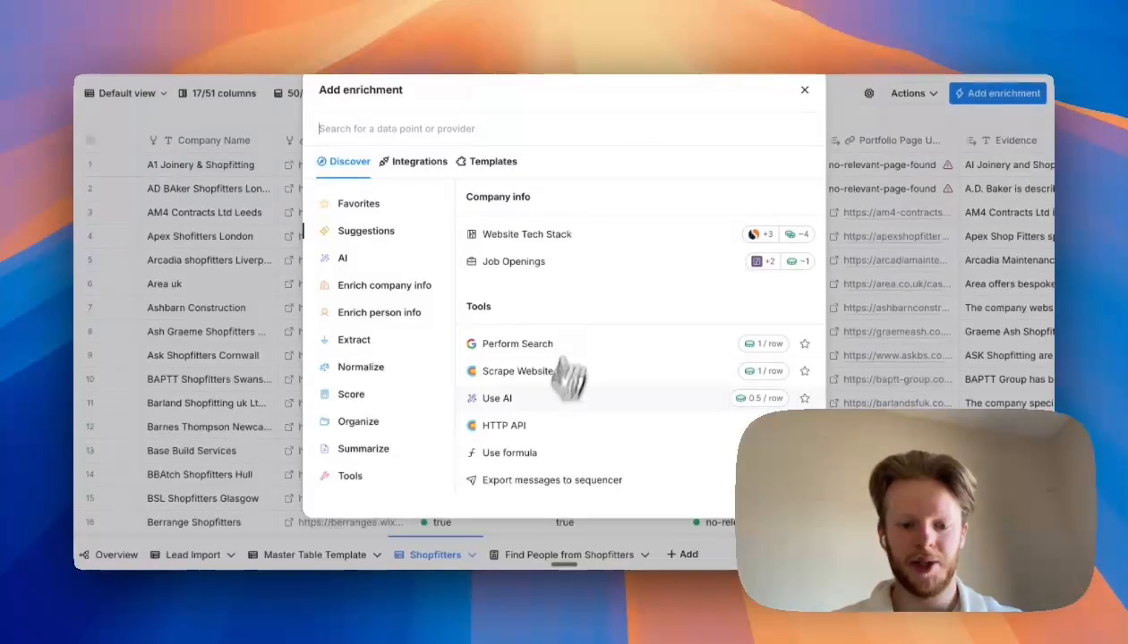
pyautogui.click(578, 401)
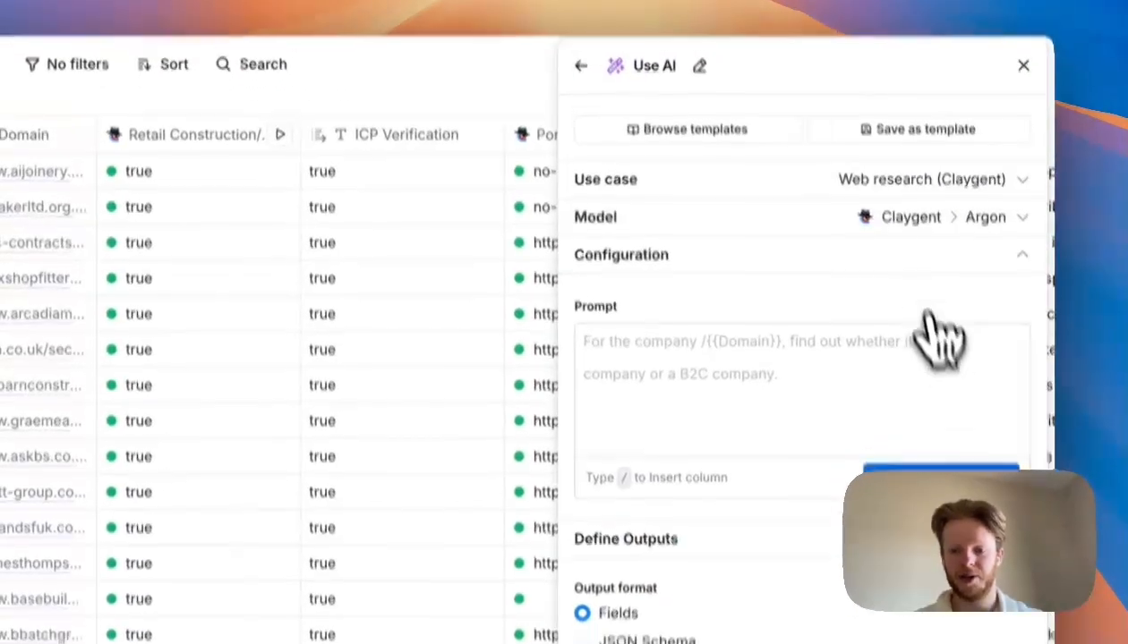
pyautogui.click(948, 467)
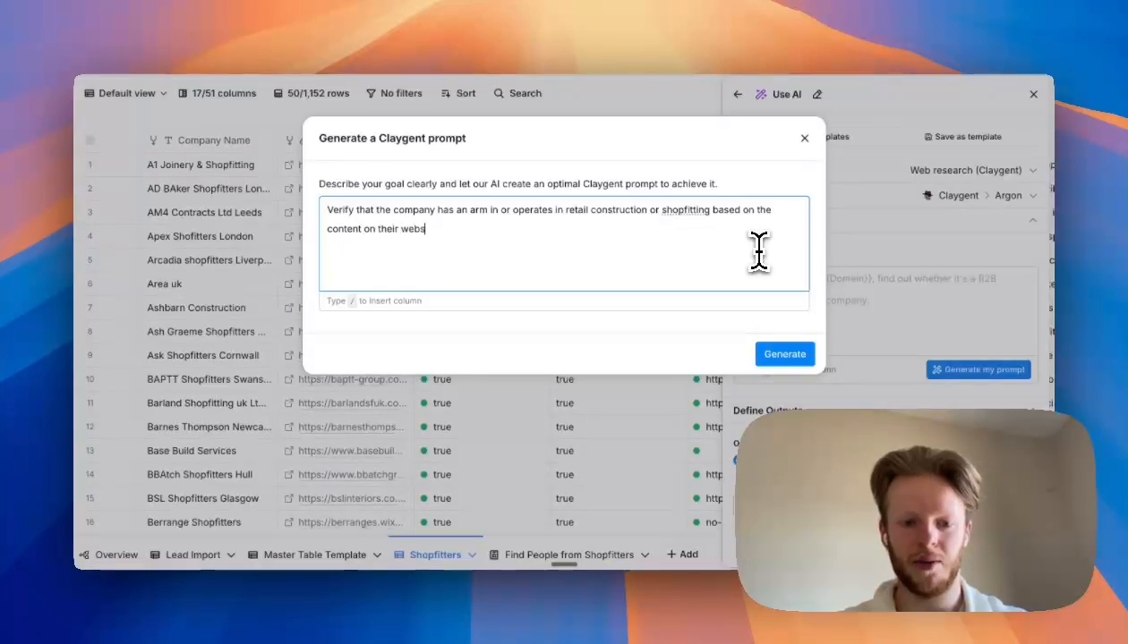
pyautogui.click(775, 355)
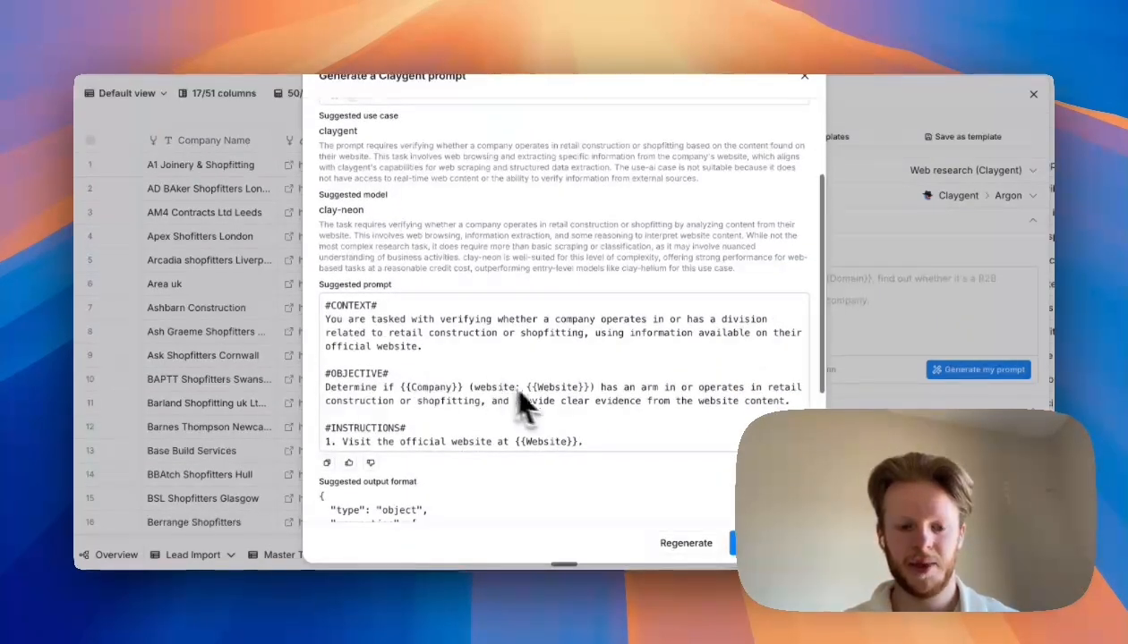
pyautogui.click(771, 544)
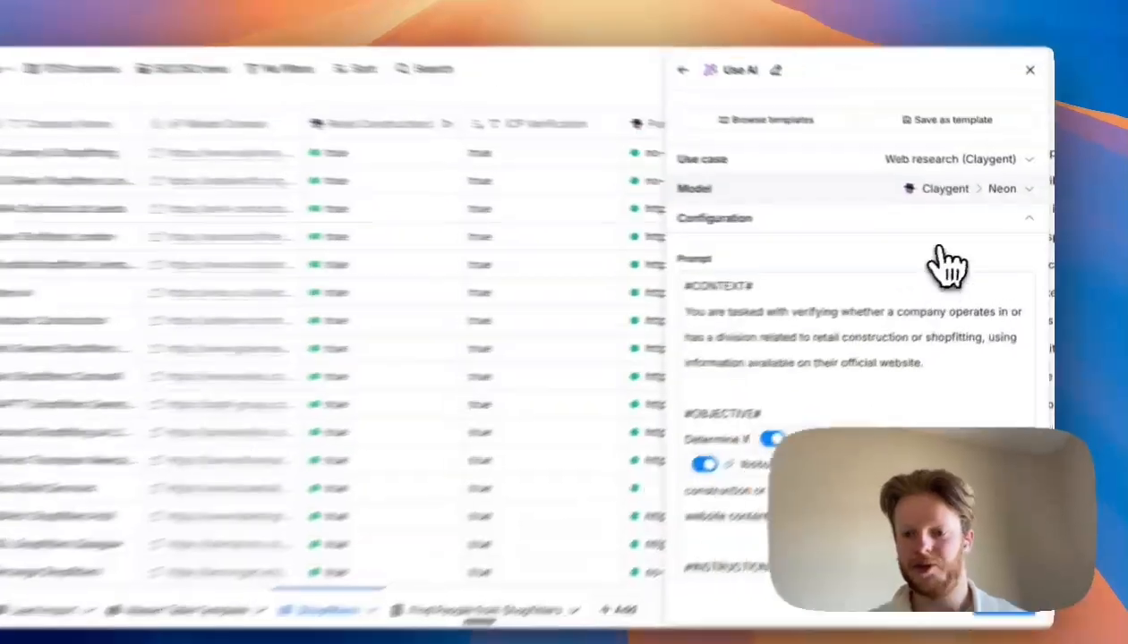
# - Try switching the Use AI model to Claygent > Helium, then close the panel without saving changes
pyautogui.click(970, 195)
pyautogui.click(891, 262)
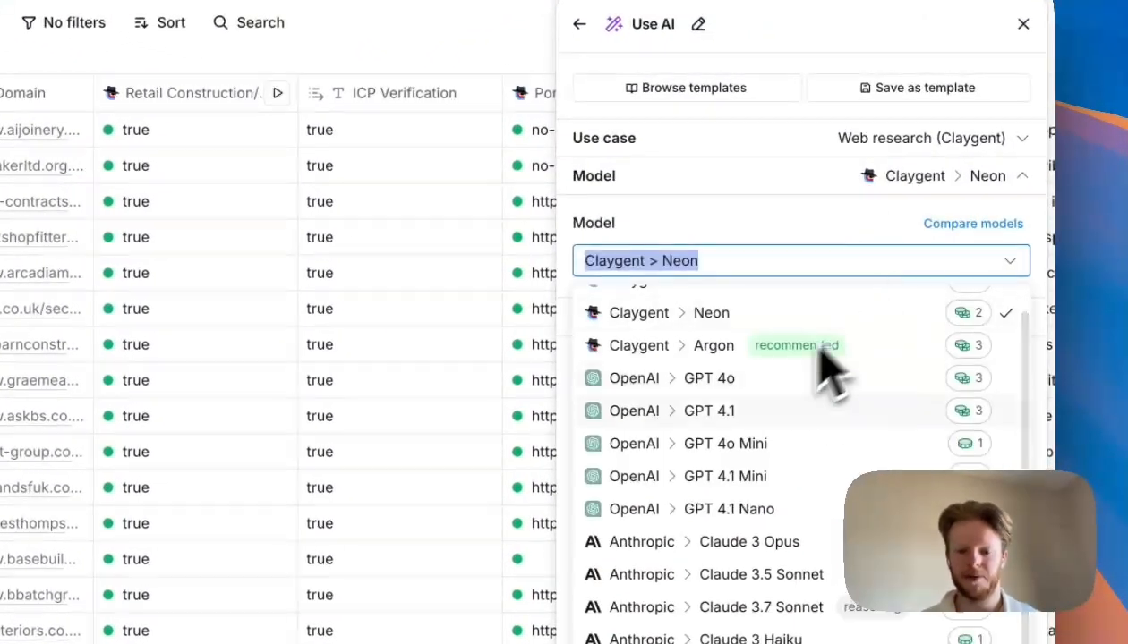
pyautogui.scroll(1, 761, 429)
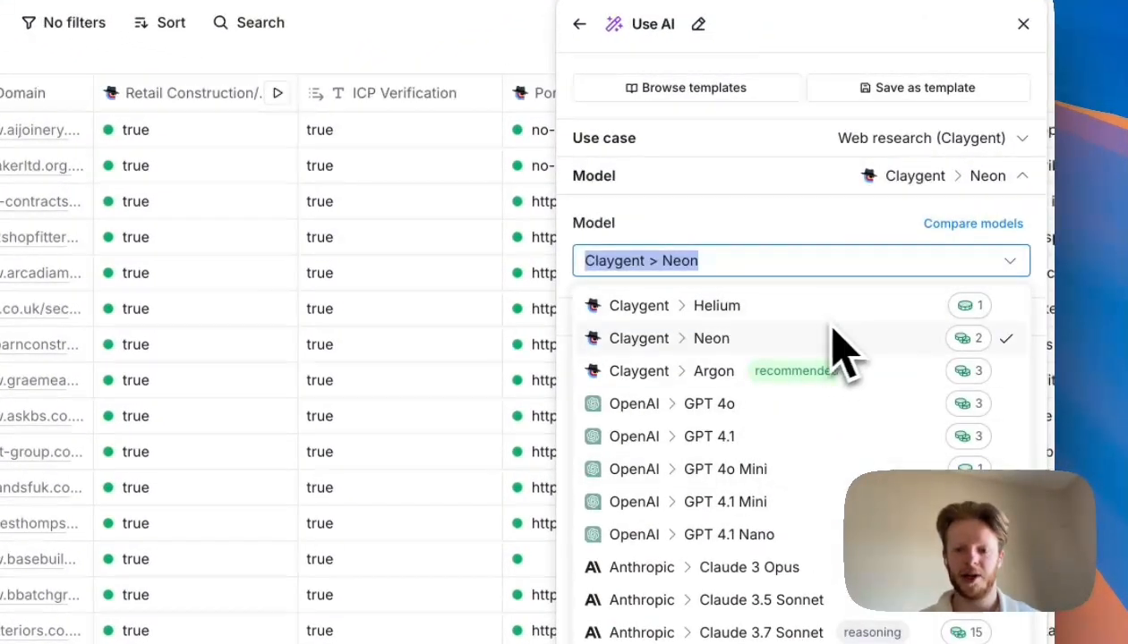
pyautogui.click(751, 309)
pyautogui.scroll(-5, 787, 259)
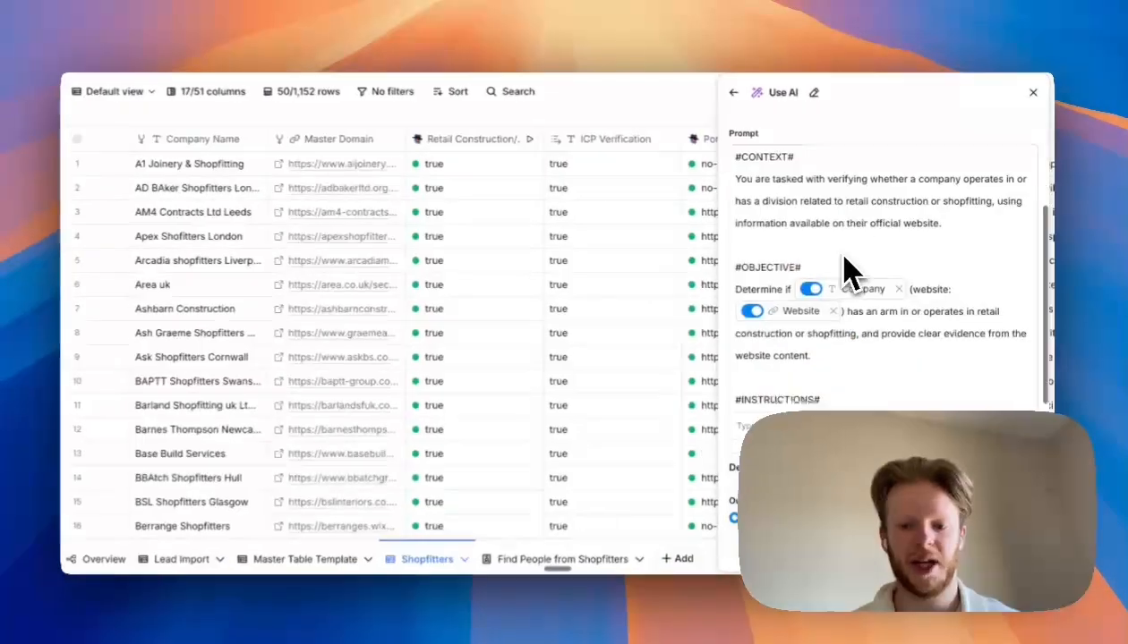
pyautogui.scroll(-10, 846, 269)
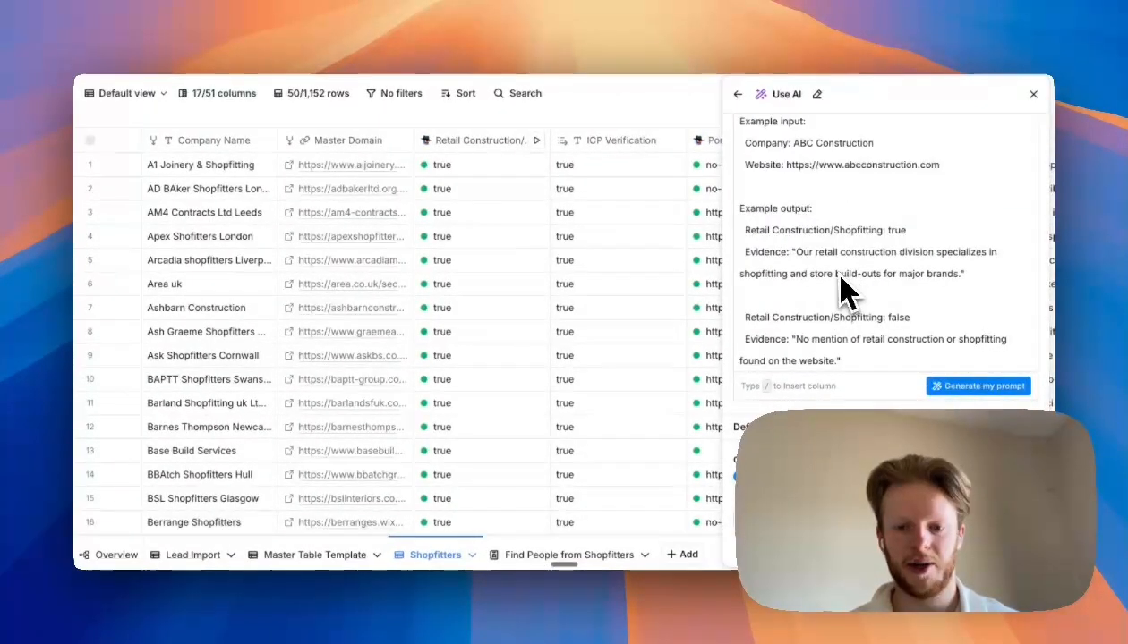
pyautogui.scroll(15, 846, 289)
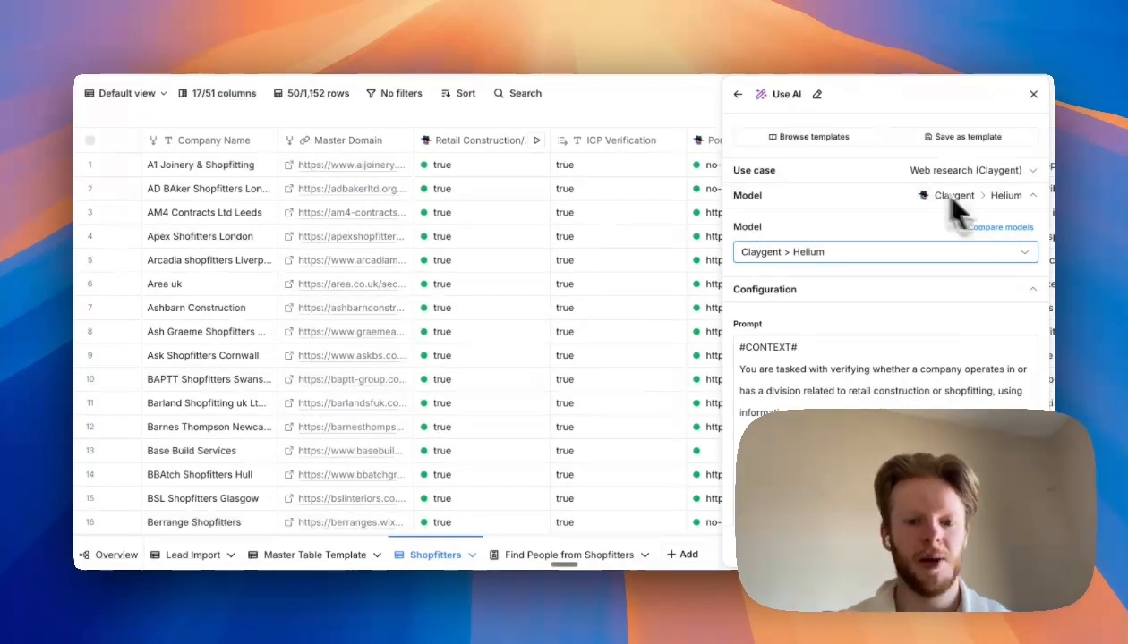
pyautogui.click(1033, 95)
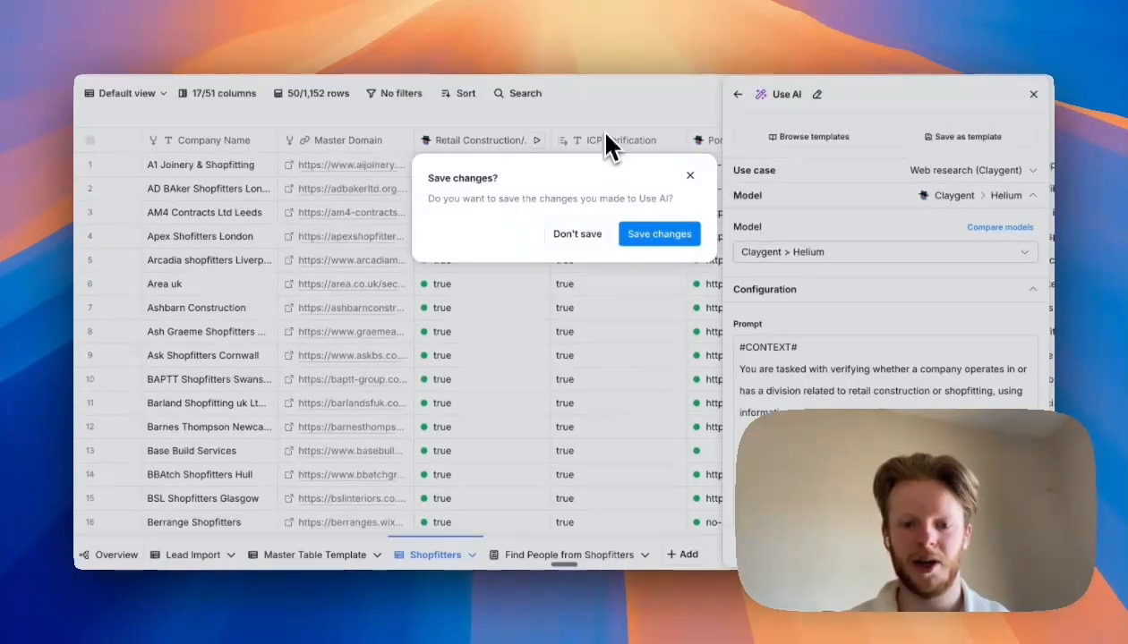
pyautogui.click(580, 236)
# - Add a Waterfall column to the people table and set its data type to Email
pyautogui.click(1034, 96)
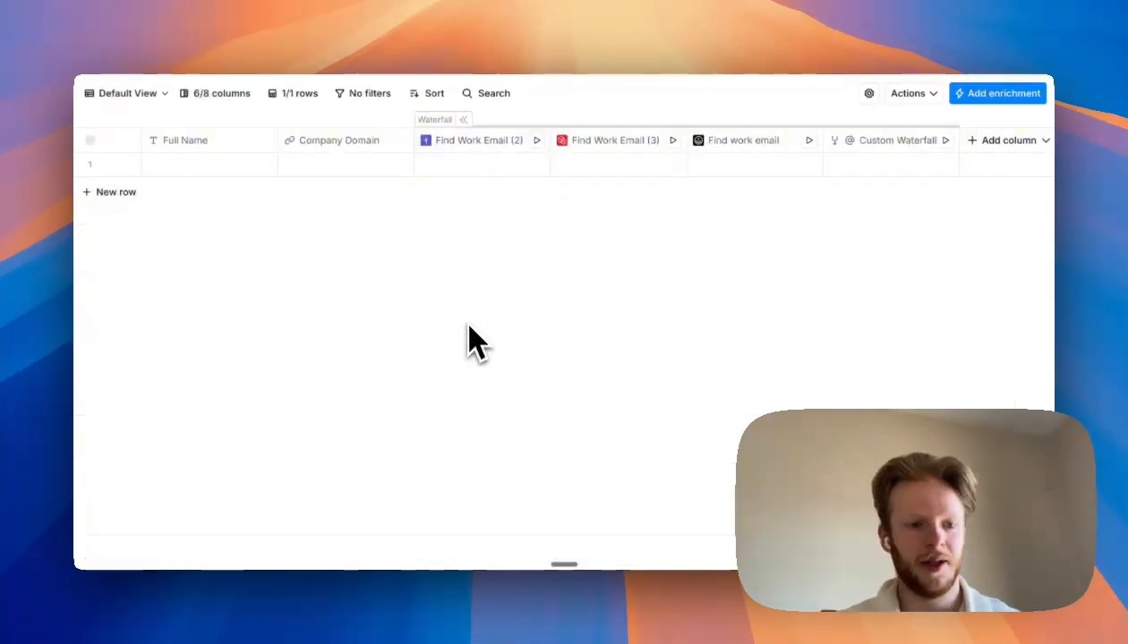
pyautogui.hscroll(1, 468, 334)
pyautogui.hscroll(-1, 468, 334)
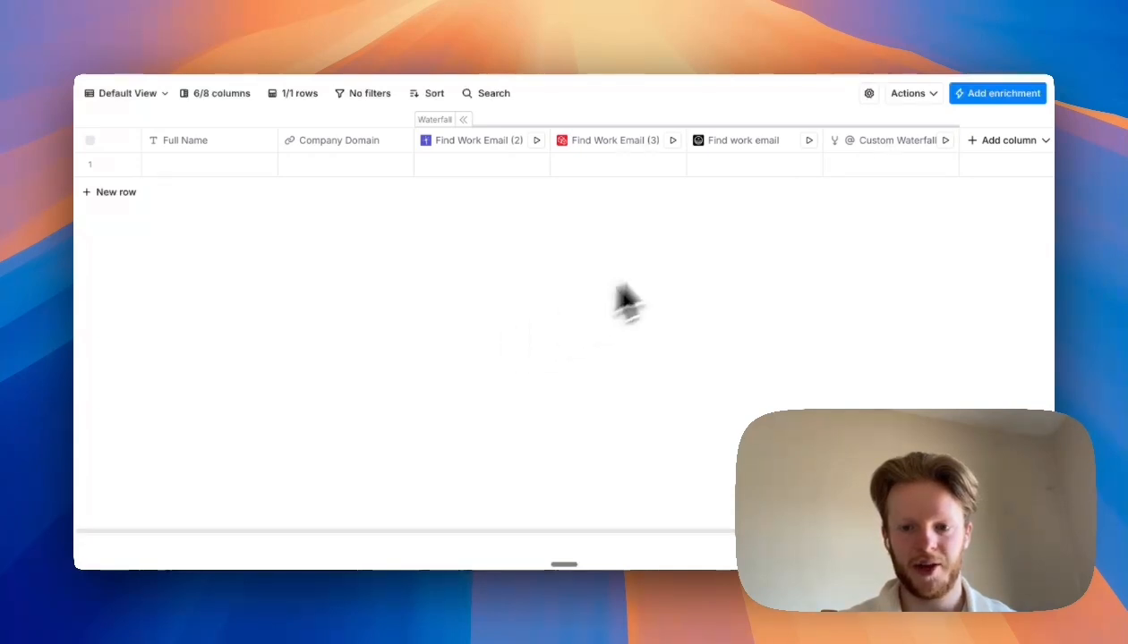
pyautogui.click(993, 142)
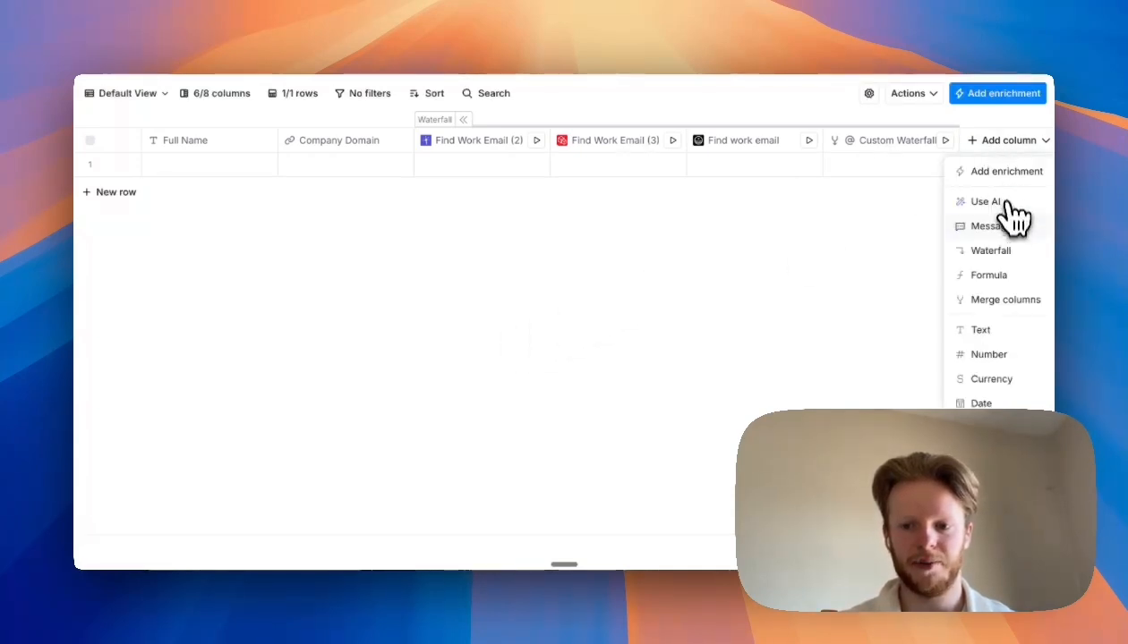
pyautogui.click(996, 254)
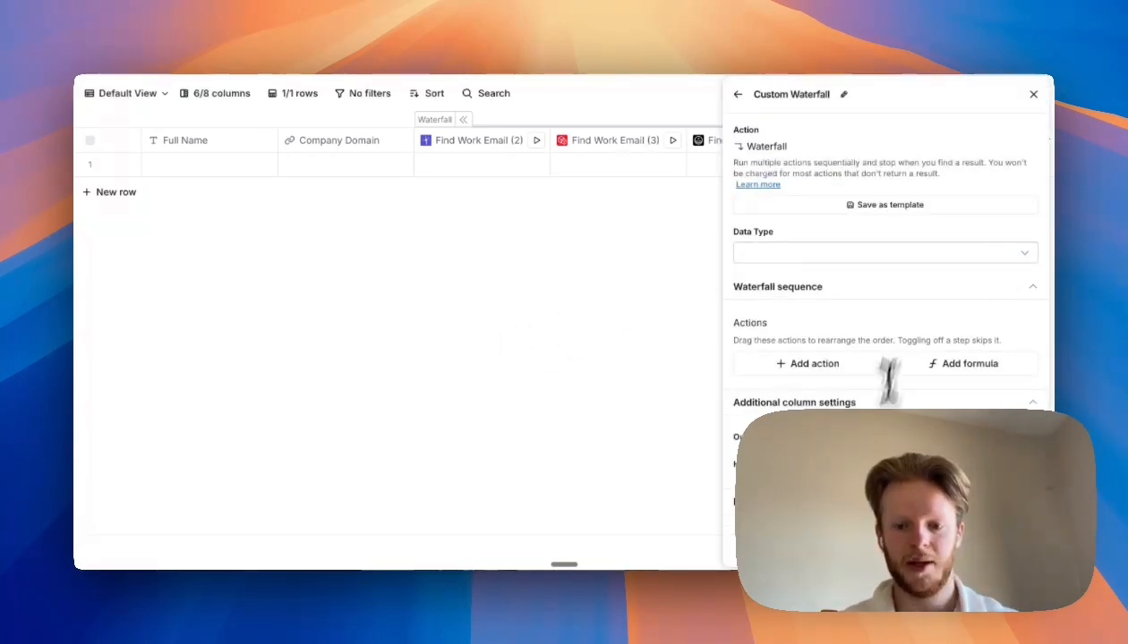
pyautogui.click(817, 254)
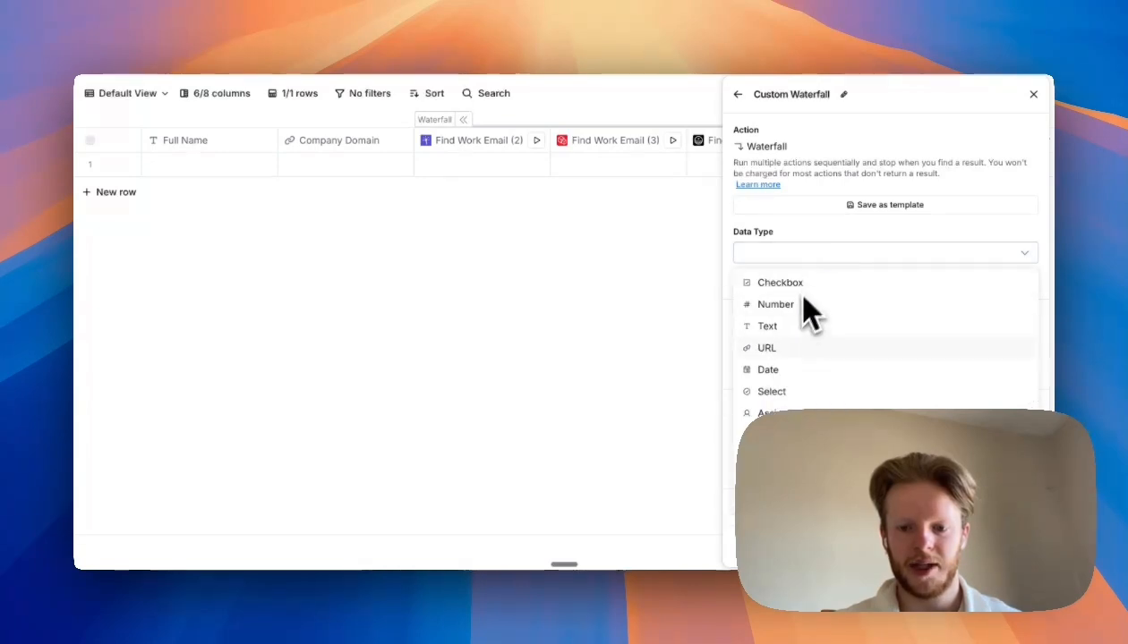
pyautogui.click(771, 436)
# - Add LeadMagic Find Work Email as the first action in the waterfall sequence
pyautogui.hscroll(1, 635, 245)
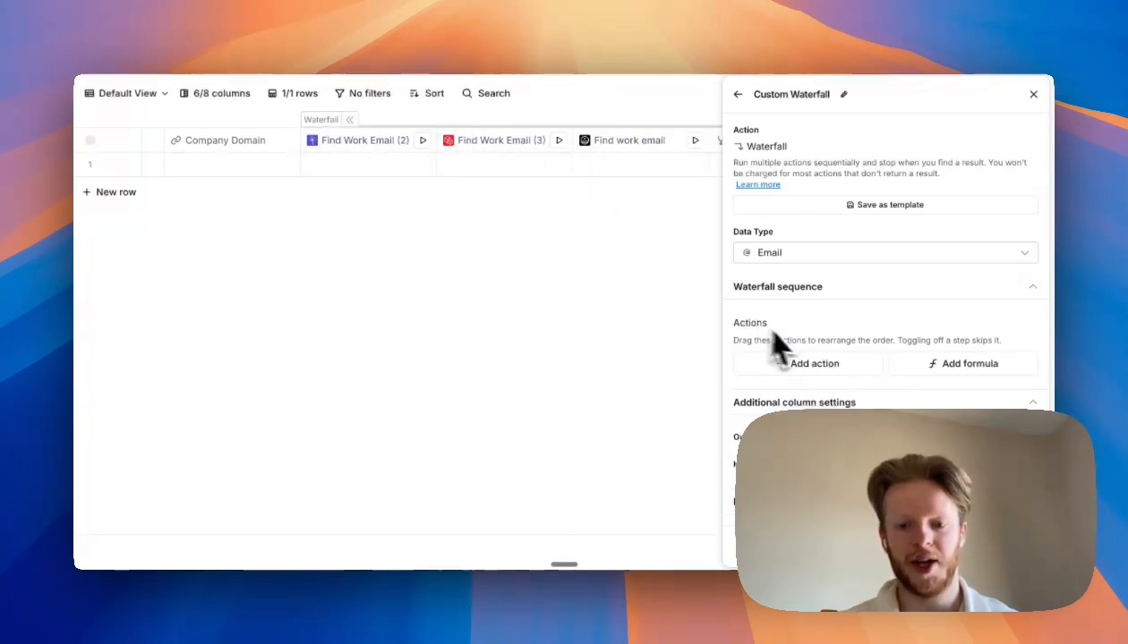
pyautogui.scroll(-3, 805, 358)
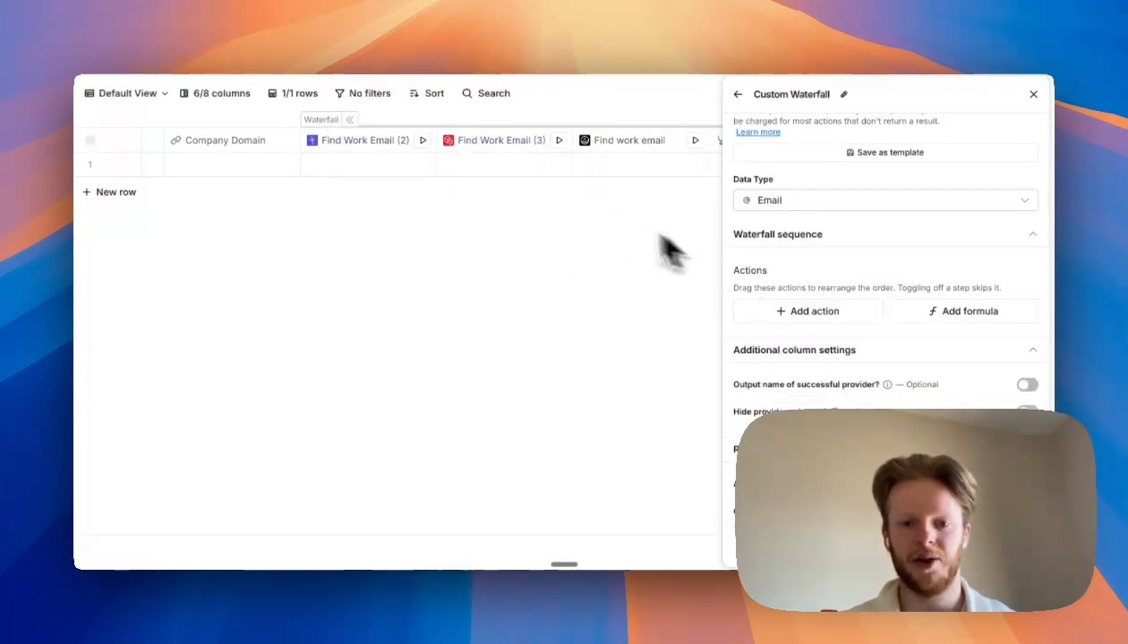
pyautogui.hscroll(2, 614, 256)
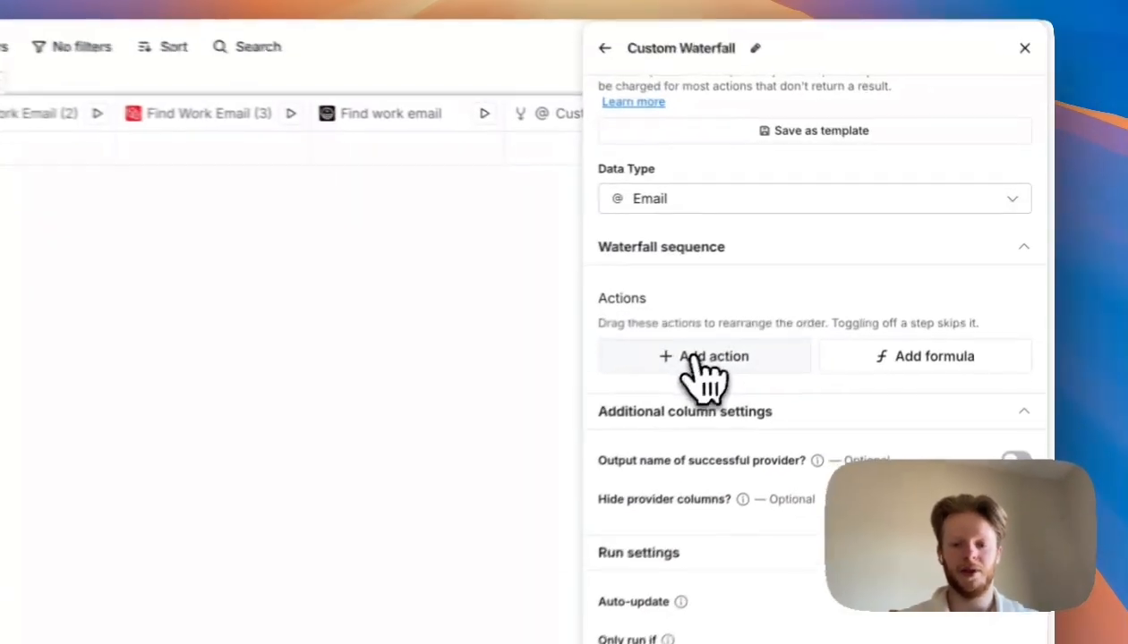
pyautogui.click(805, 313)
pyautogui.write('leadm')
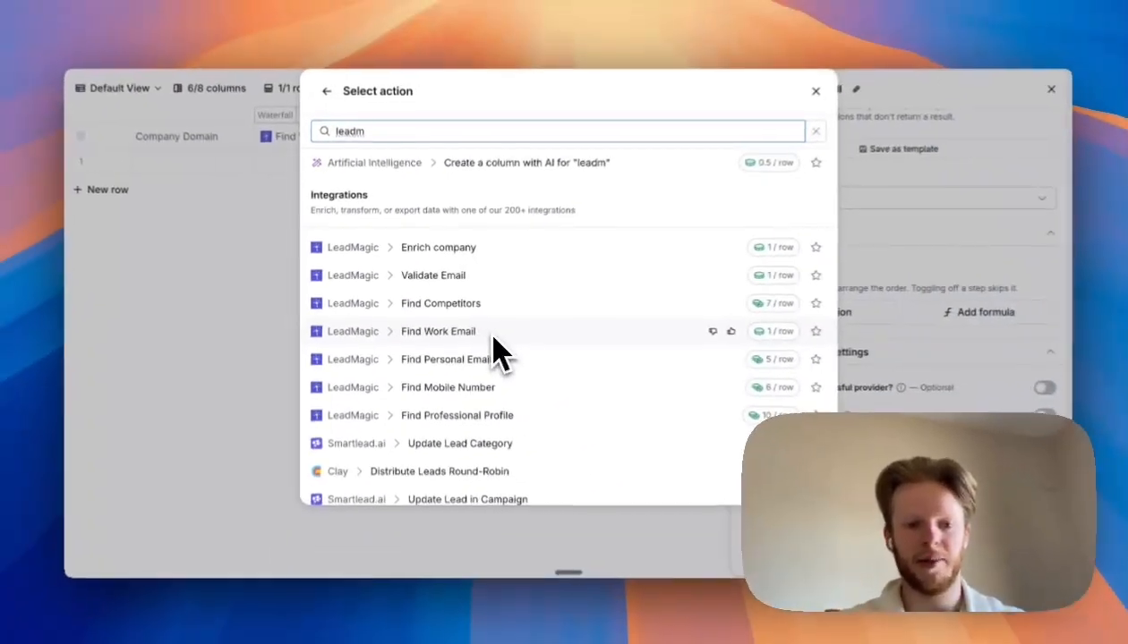
pyautogui.press('super+a')
pyautogui.write('find')
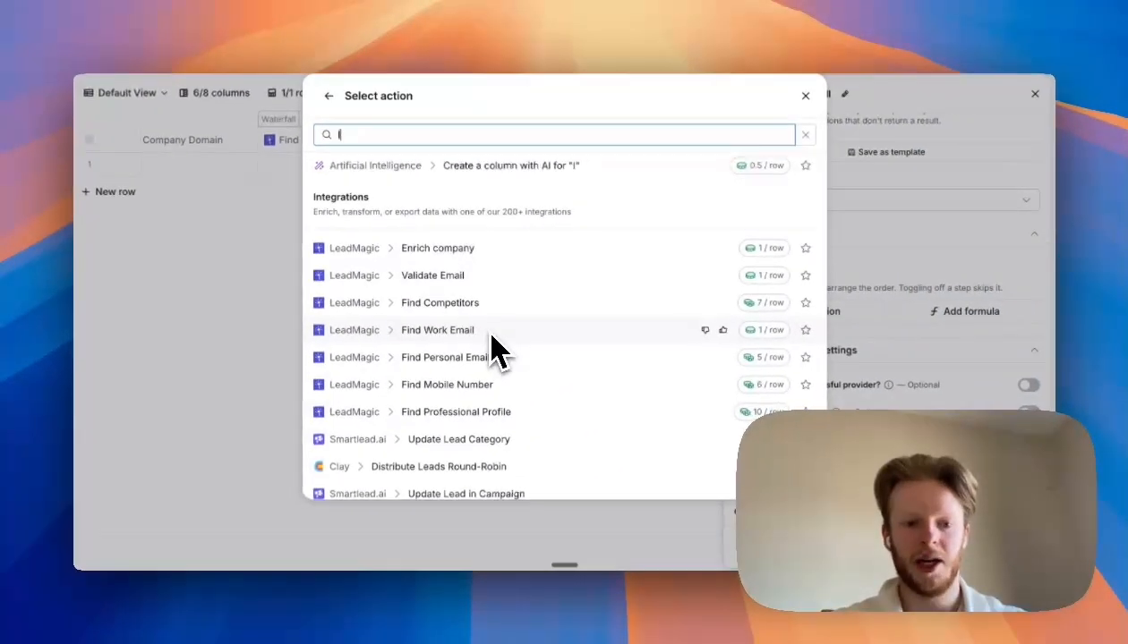
pyautogui.write(' work')
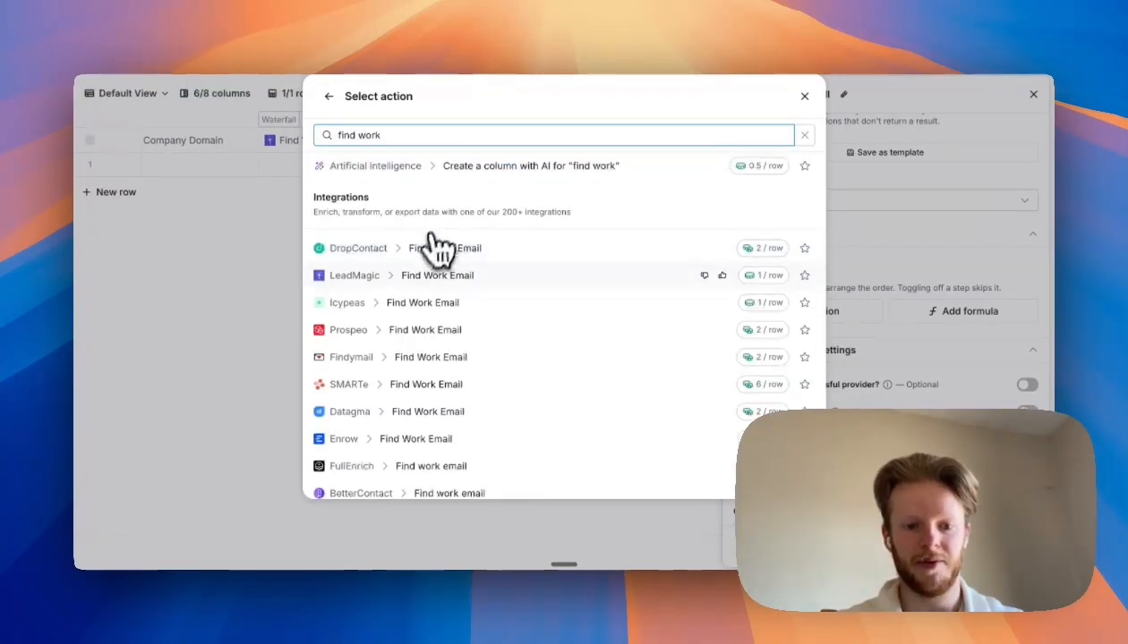
pyautogui.scroll(-1, 486, 385)
pyautogui.scroll(1, 506, 385)
pyautogui.click(497, 273)
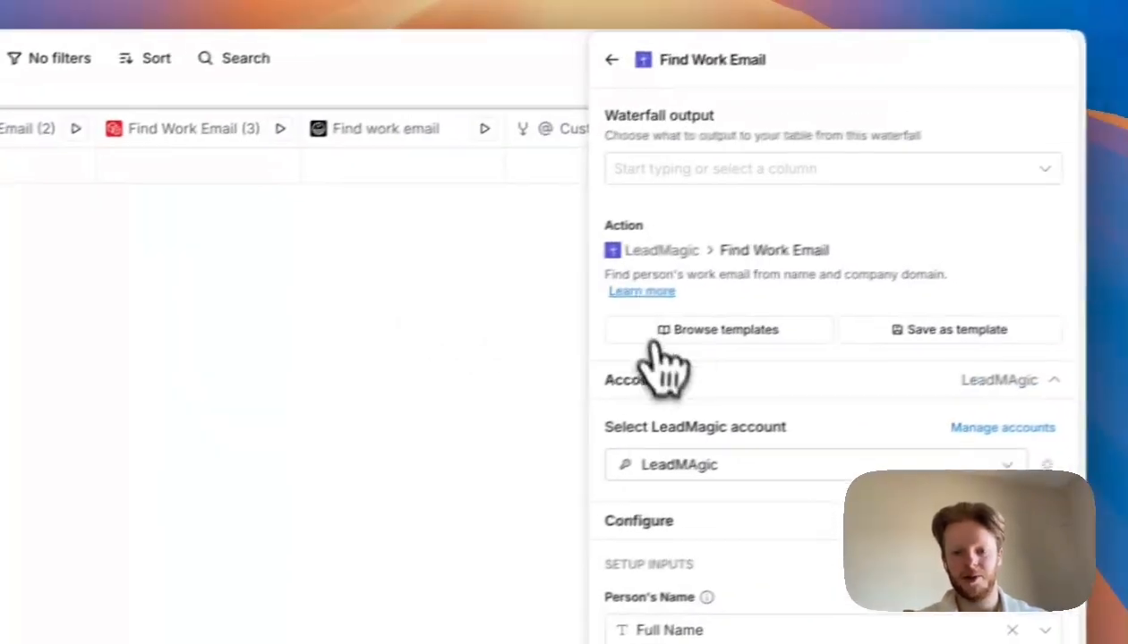
# - Set the LeadMagic action's waterfall output to email and save the action
pyautogui.click(727, 163)
pyautogui.click(899, 106)
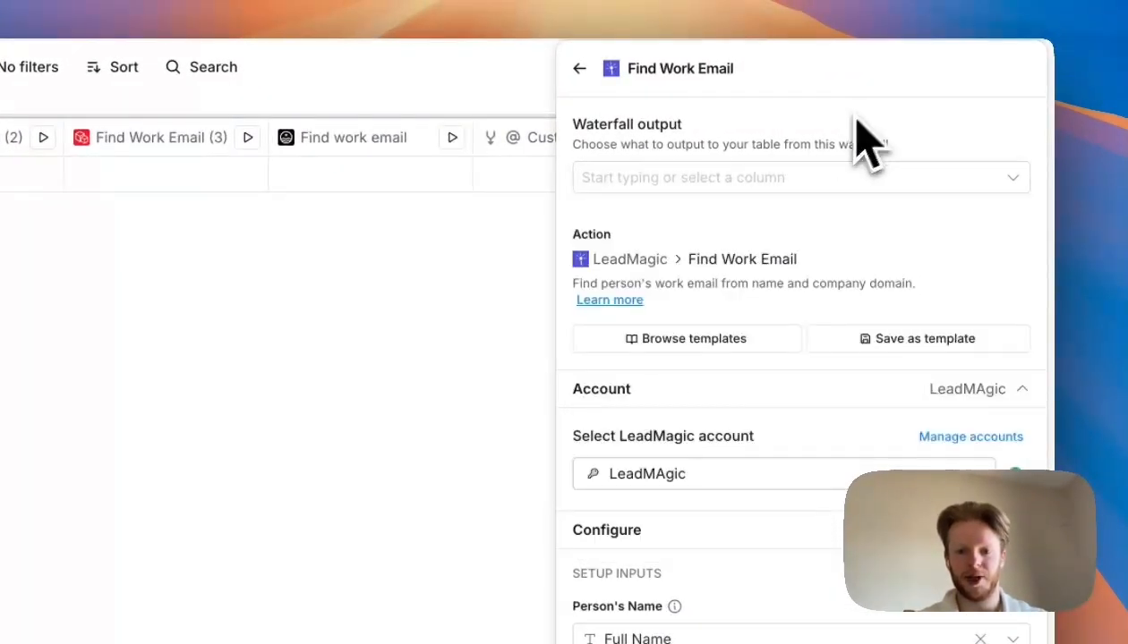
pyautogui.click(667, 183)
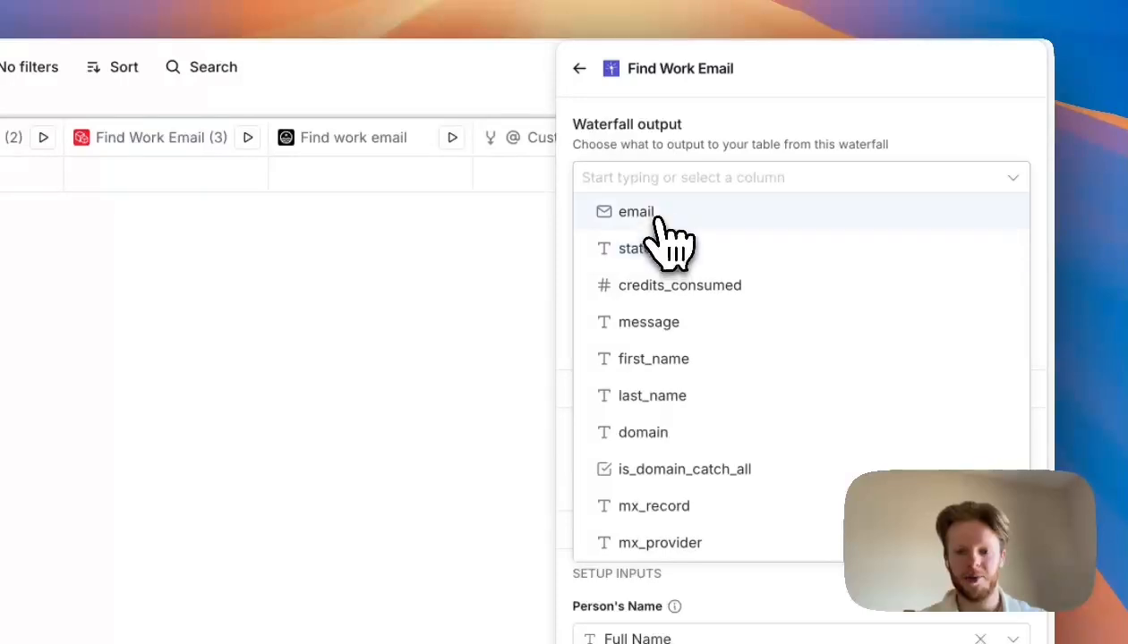
pyautogui.click(658, 215)
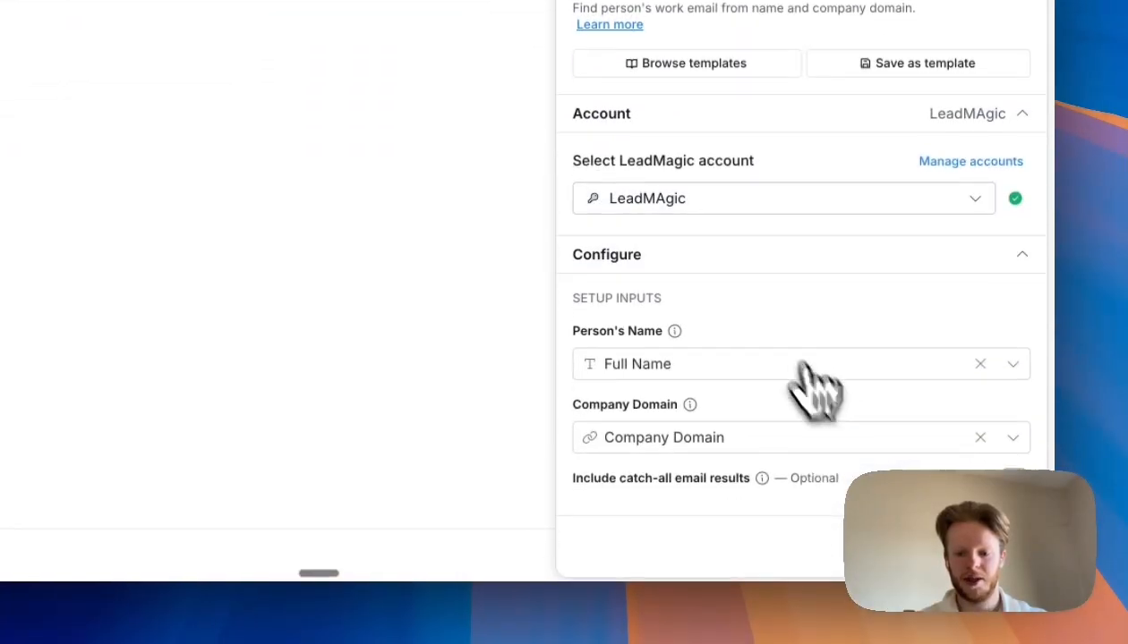
pyautogui.click(987, 547)
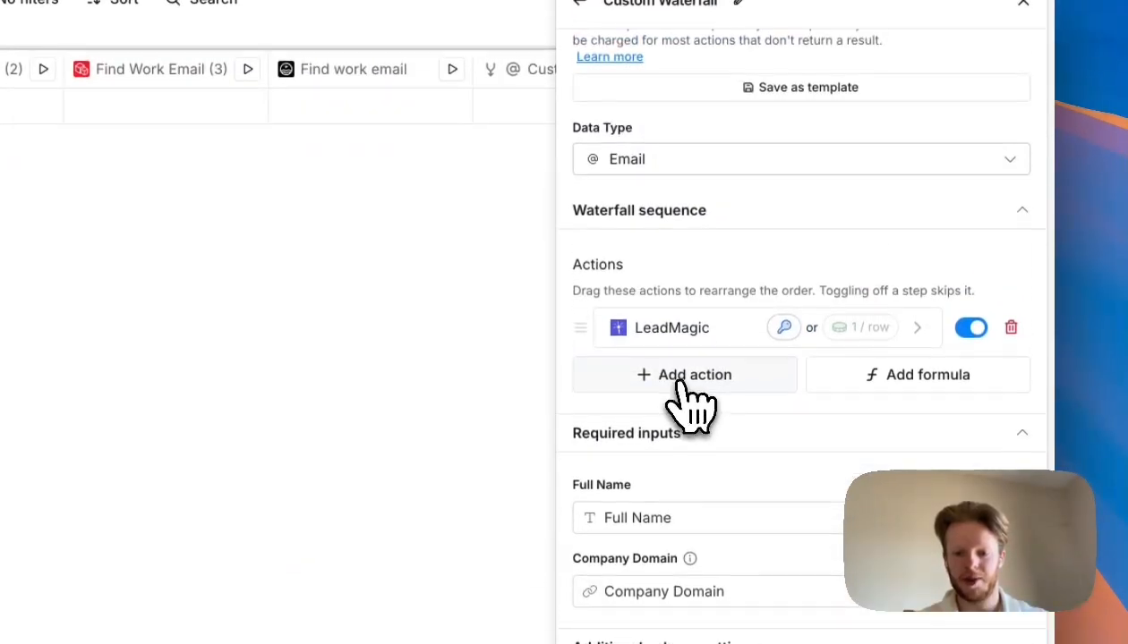
# - Add Prospeo Find Work Email as the next waterfall action with its output set to email
pyautogui.click(689, 394)
pyautogui.write('pro')
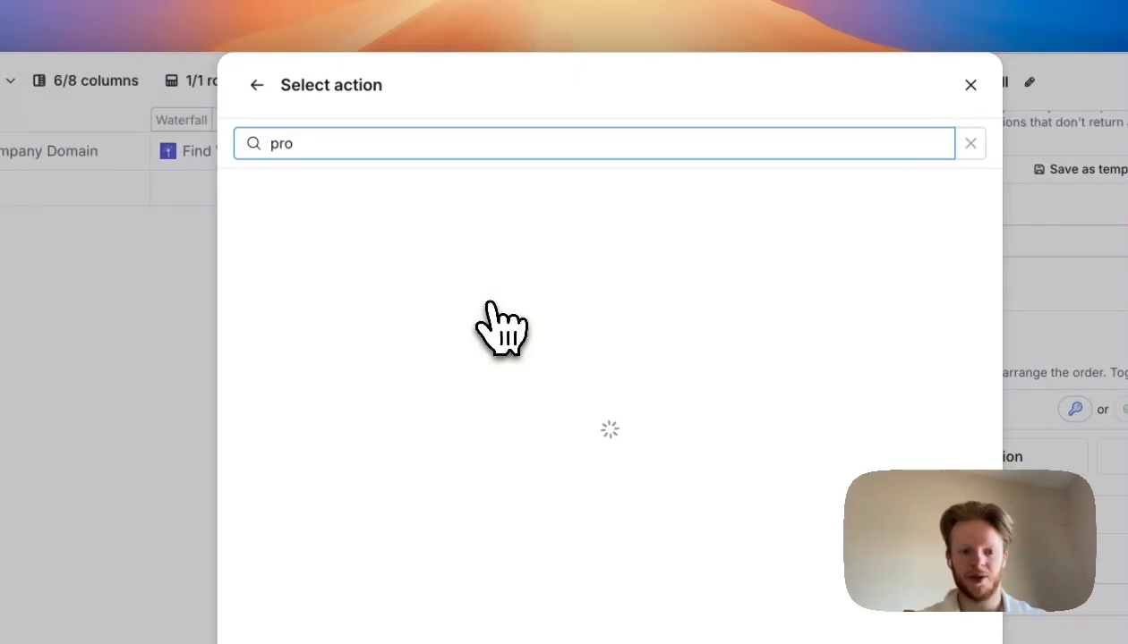
pyautogui.write('sp')
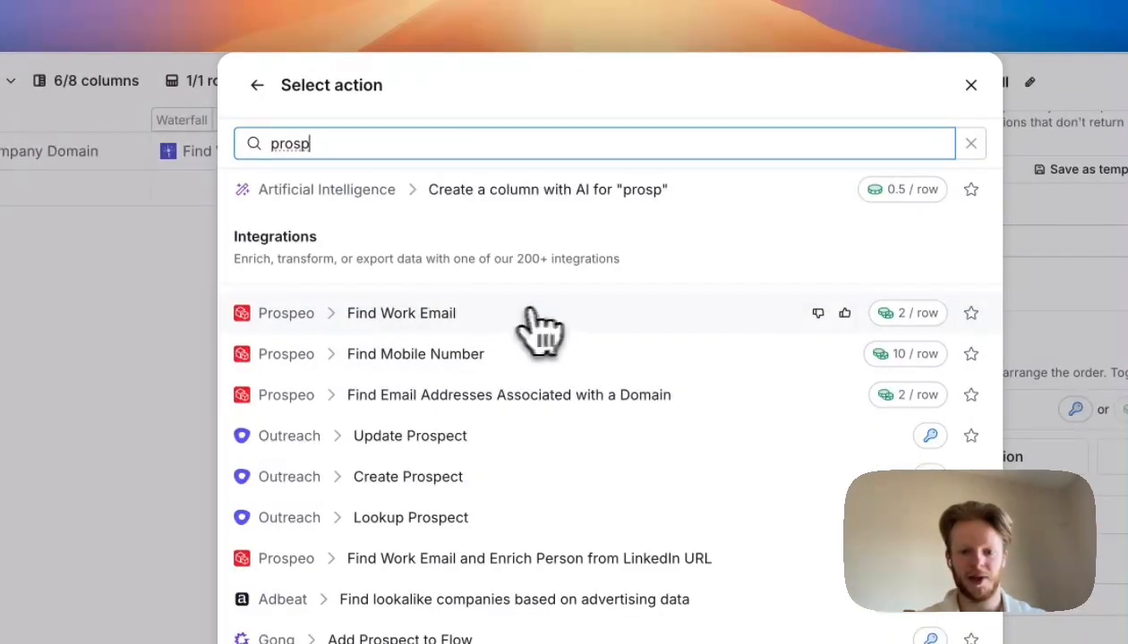
pyautogui.click(521, 314)
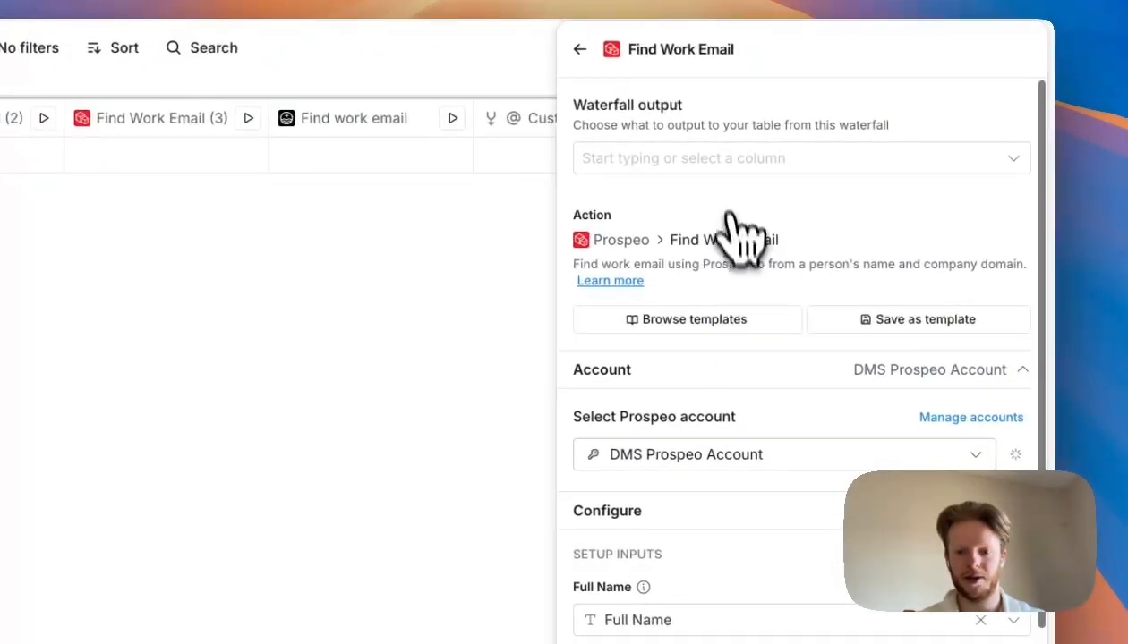
pyautogui.click(720, 161)
pyautogui.click(669, 268)
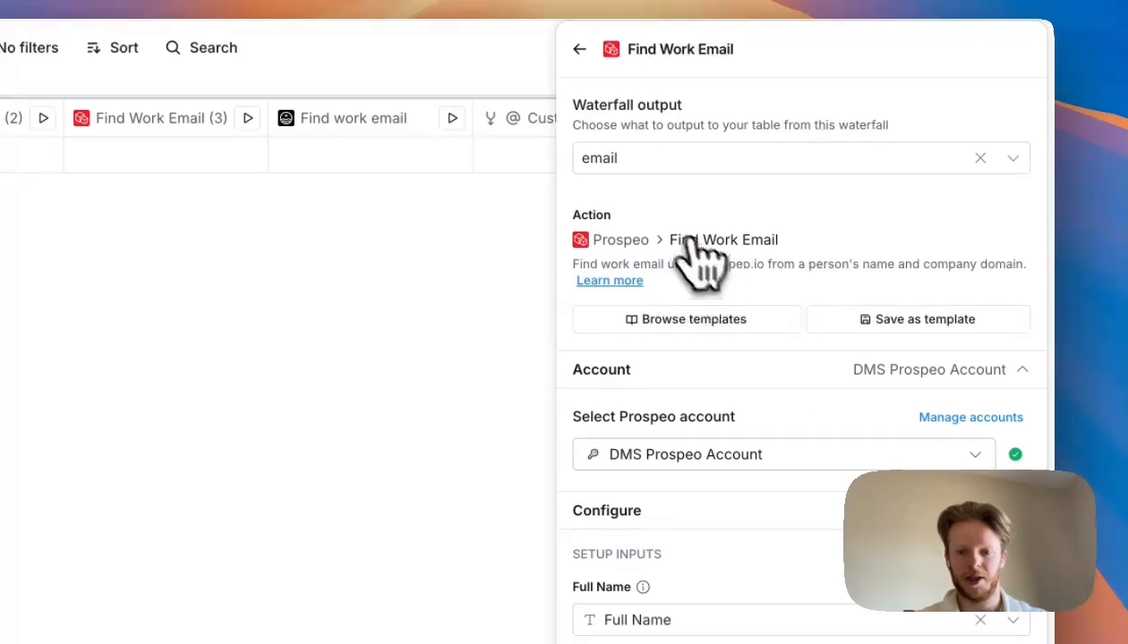
pyautogui.scroll(-10, 722, 390)
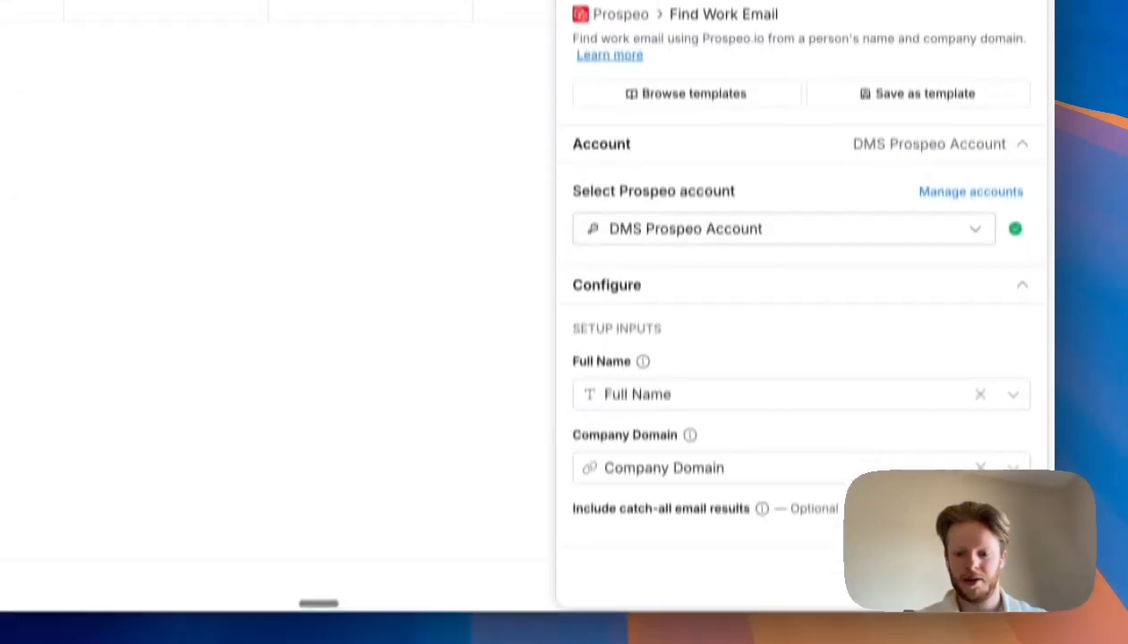
pyautogui.click(685, 402)
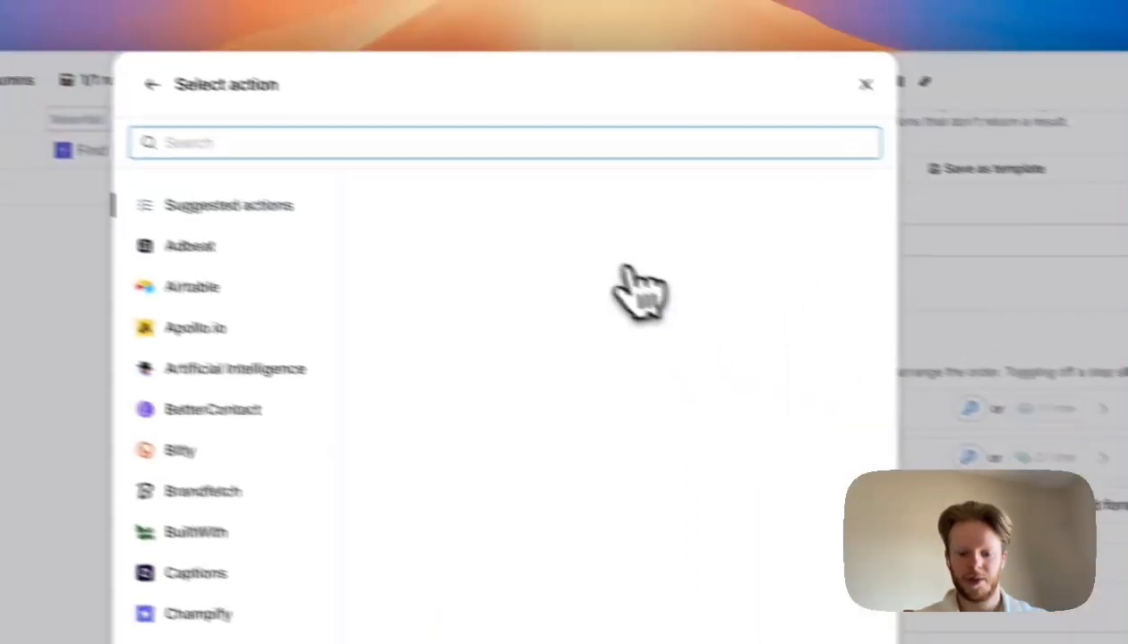
# - Add FullEnrich Find work email with output emails > 0 > email, using the Clay Shared Key account
pyautogui.write('full')
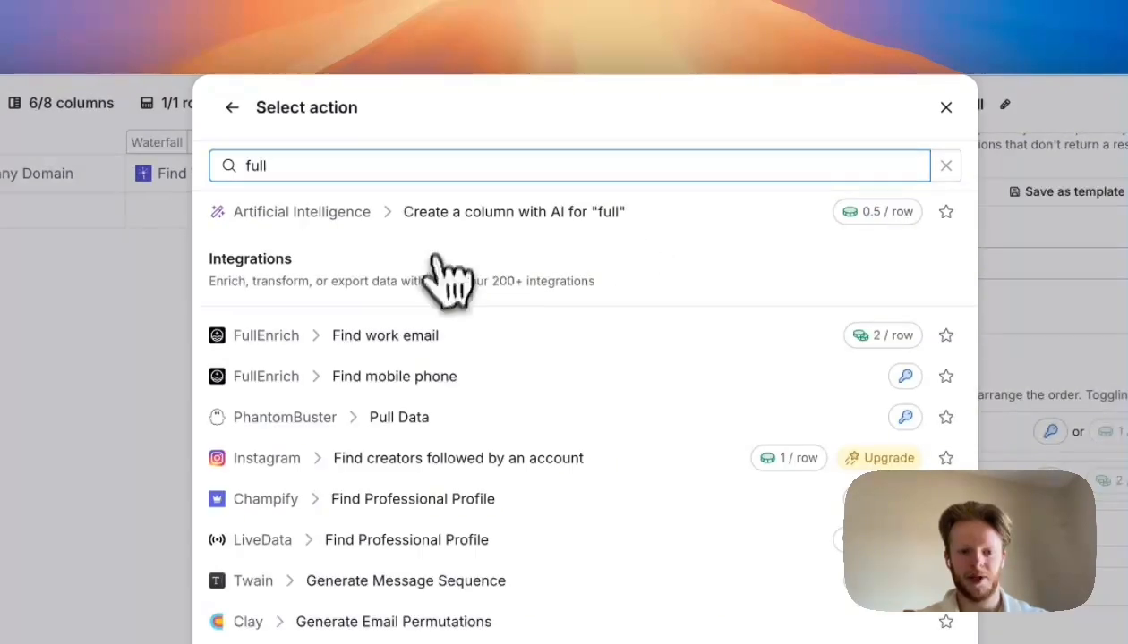
pyautogui.click(523, 341)
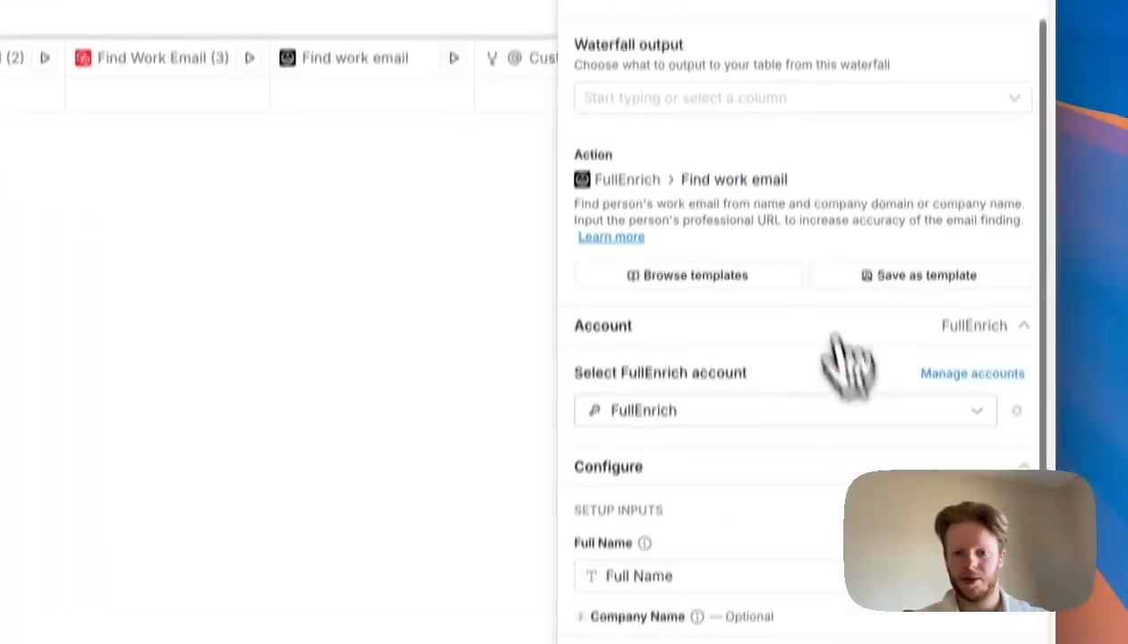
pyautogui.click(866, 166)
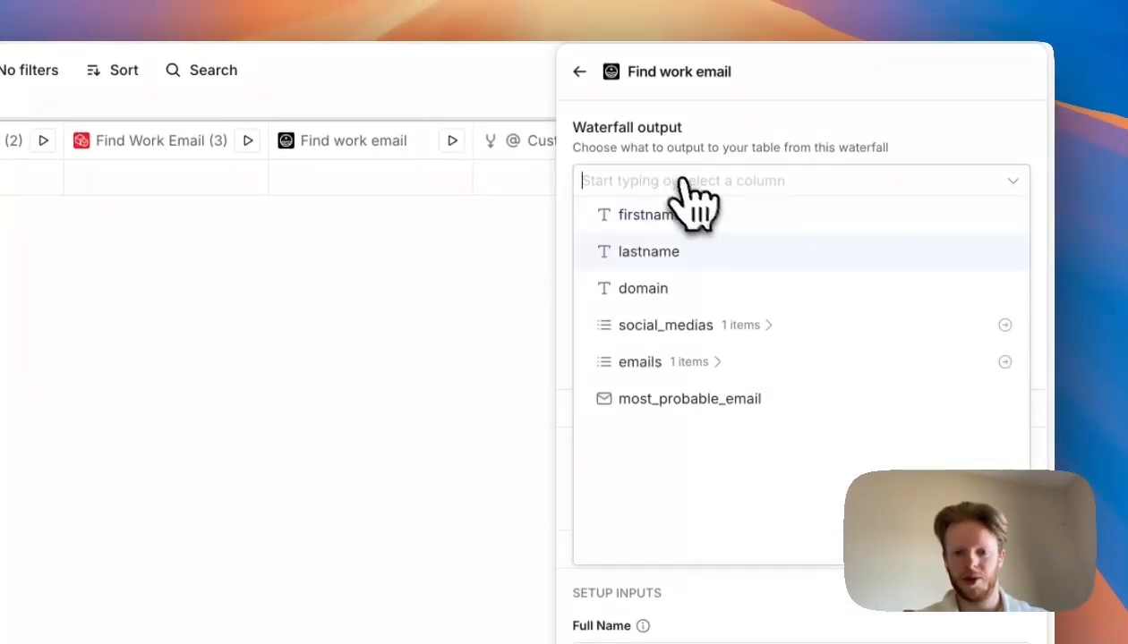
pyautogui.click(697, 360)
pyautogui.click(725, 395)
pyautogui.click(712, 435)
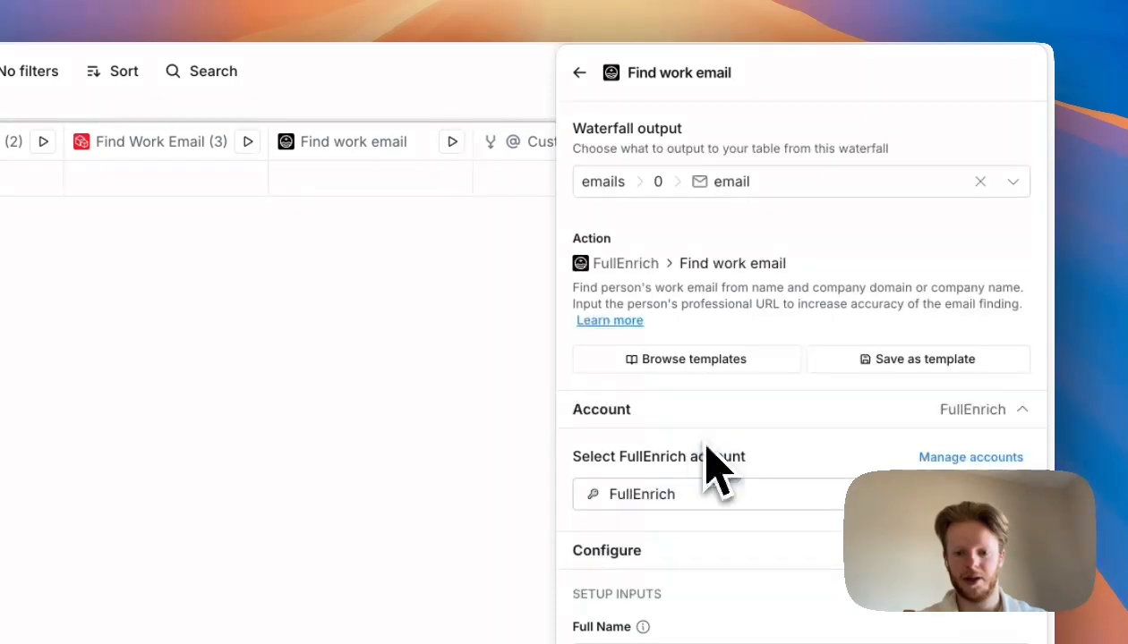
pyautogui.click(744, 495)
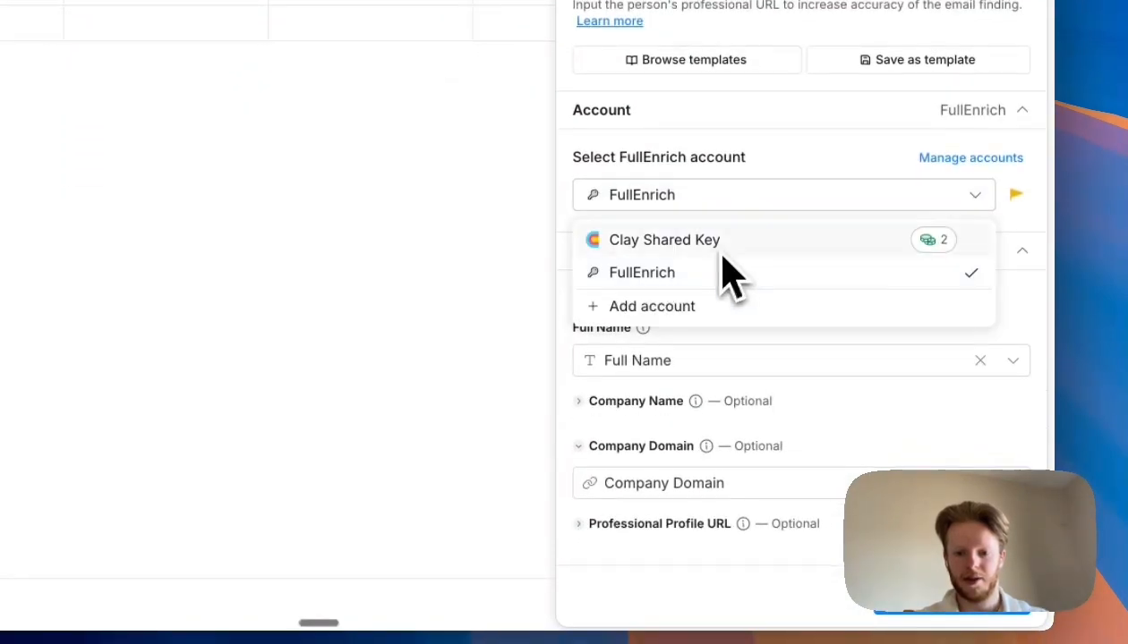
pyautogui.click(681, 240)
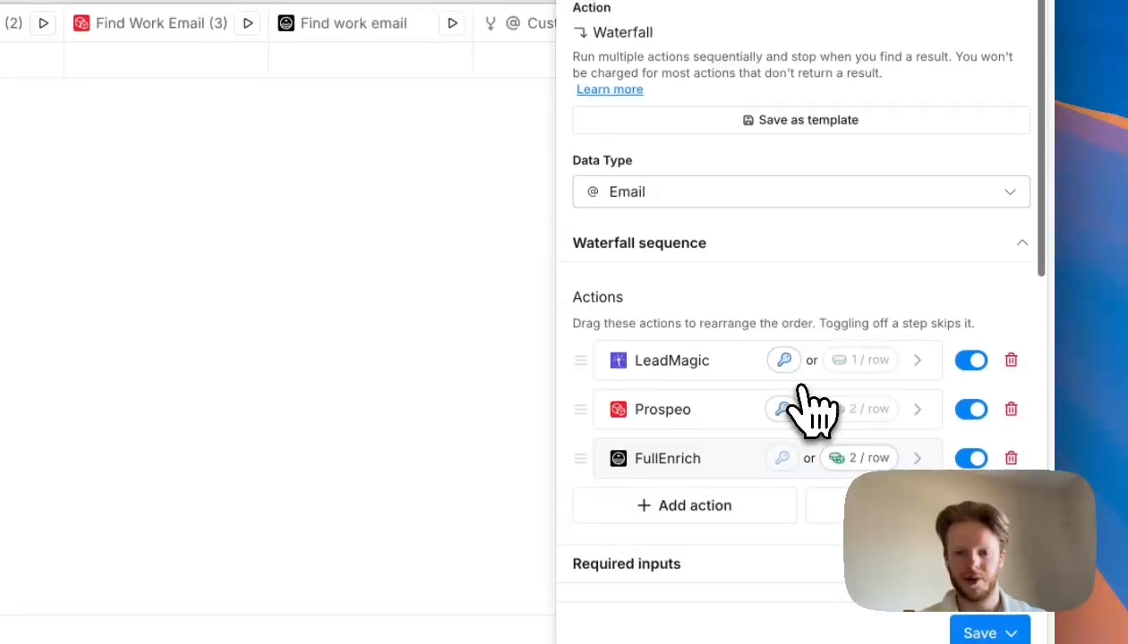
pyautogui.scroll(-5, 810, 407)
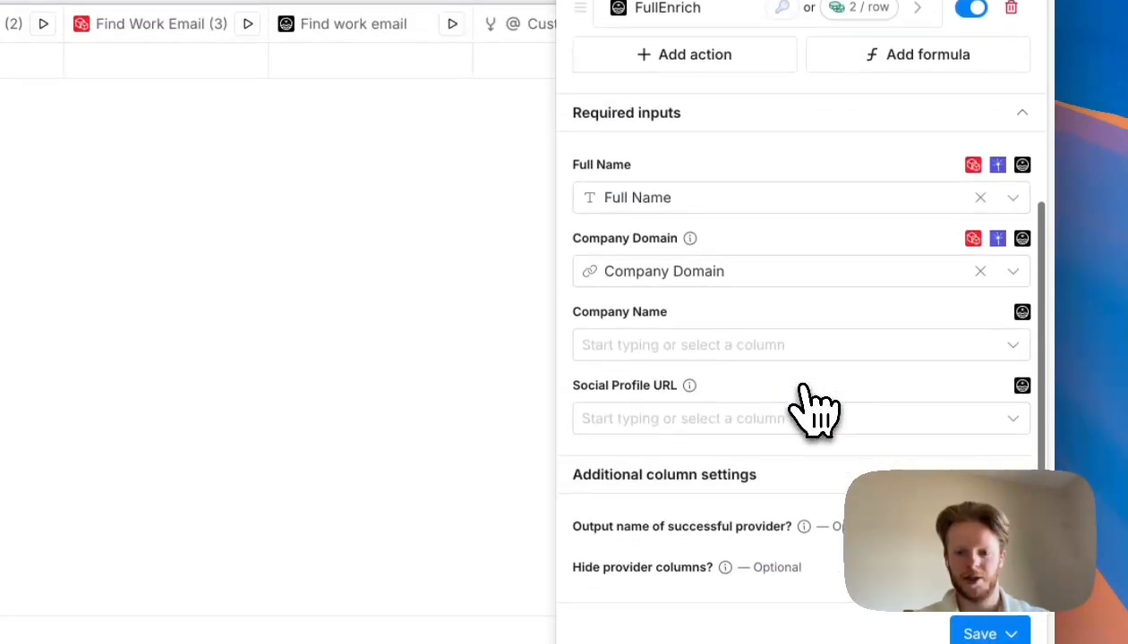
# - Review the waterfall's required inputs and column settings, and close the enrichment panel
pyautogui.scroll(1, 810, 407)
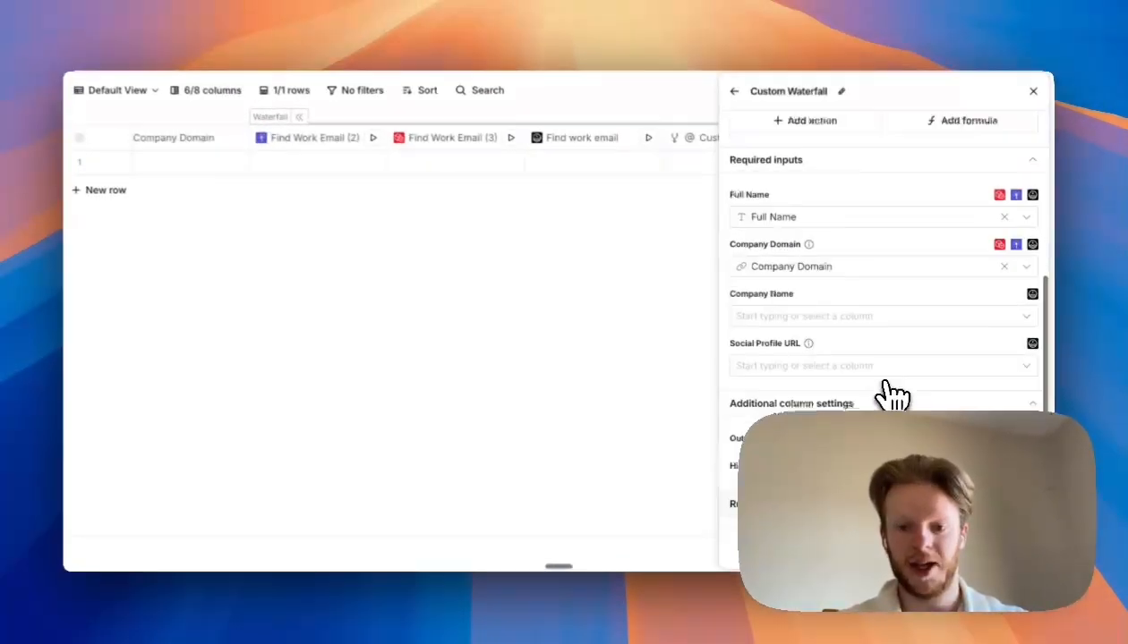
pyautogui.scroll(2, 882, 344)
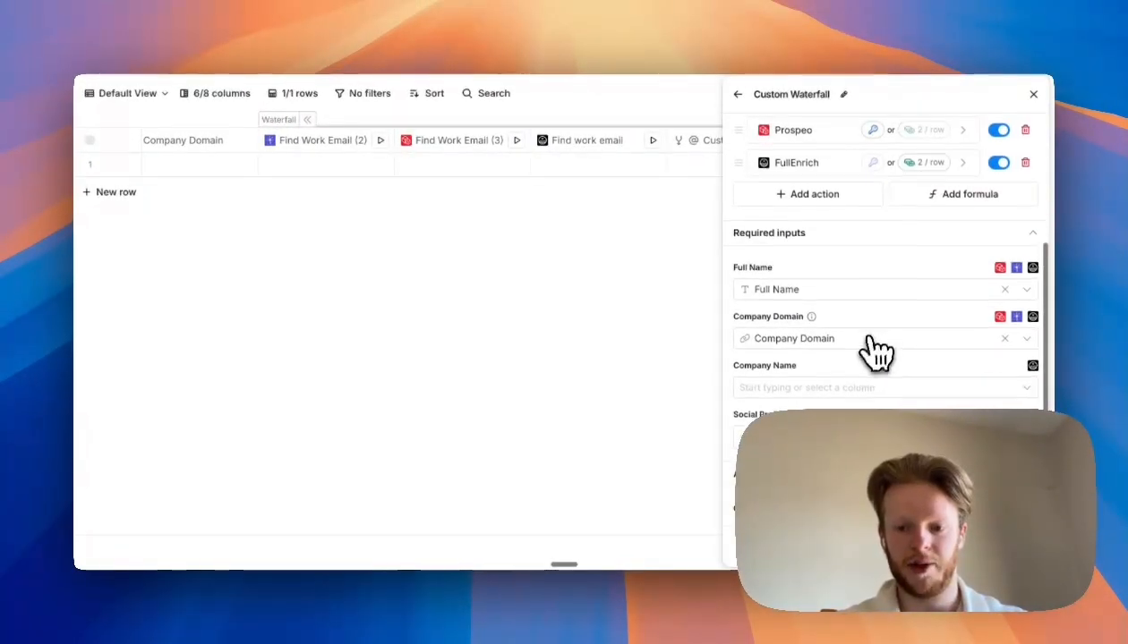
pyautogui.scroll(-4, 856, 398)
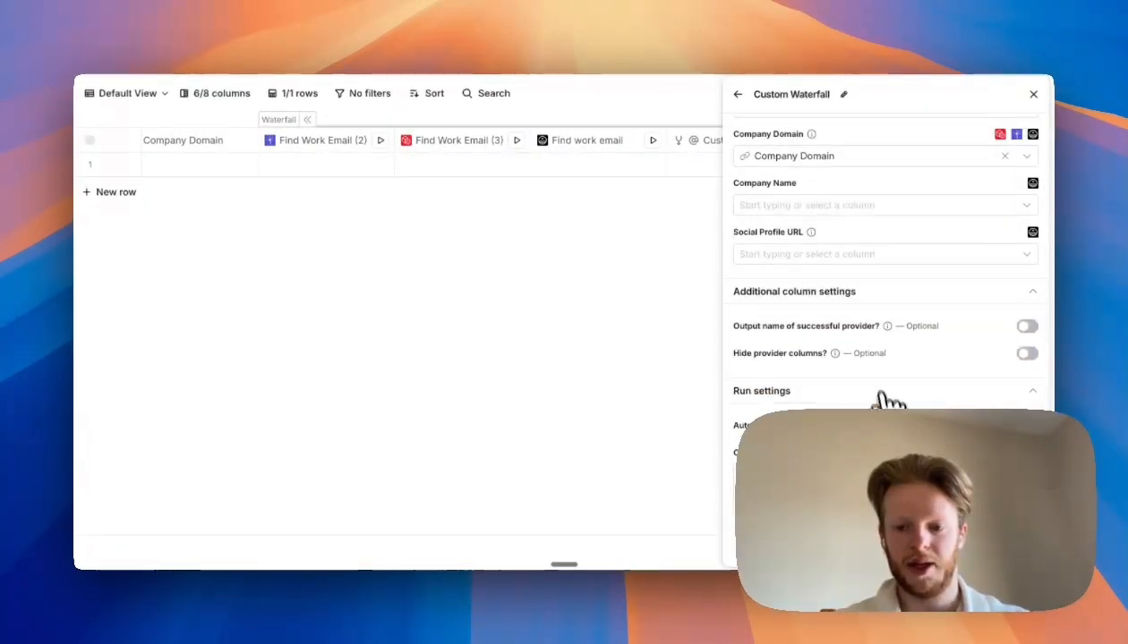
pyautogui.scroll(8, 876, 376)
pyautogui.scroll(-8, 859, 311)
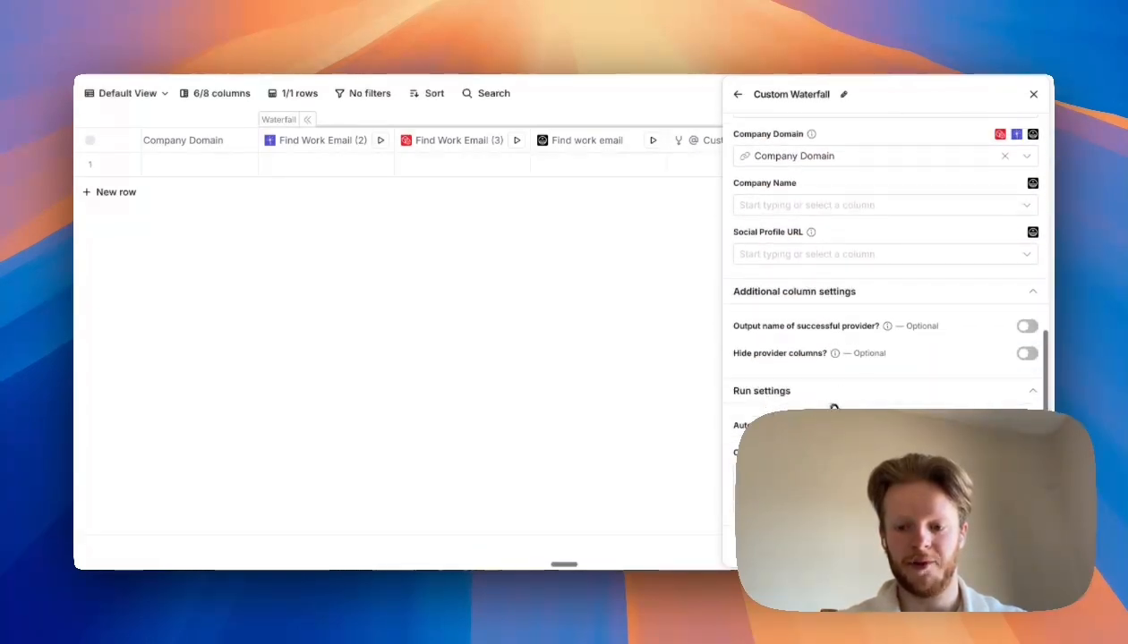
pyautogui.click(1033, 94)
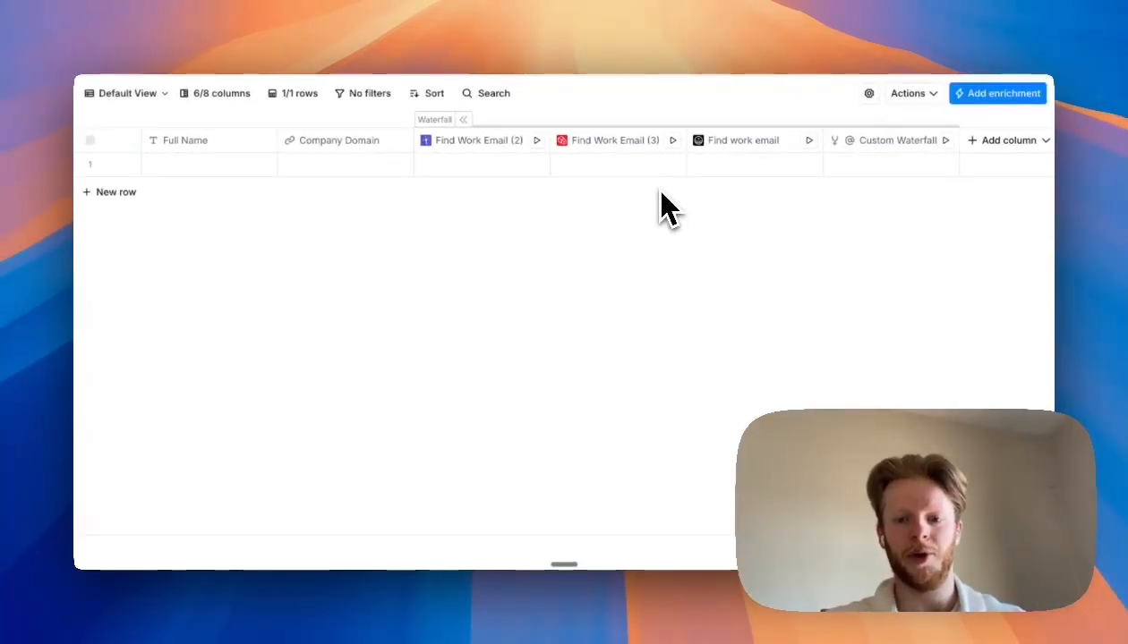
# - Enter a test contact's full name and company domain in the first row to run the email waterfall
pyautogui.click(908, 93)
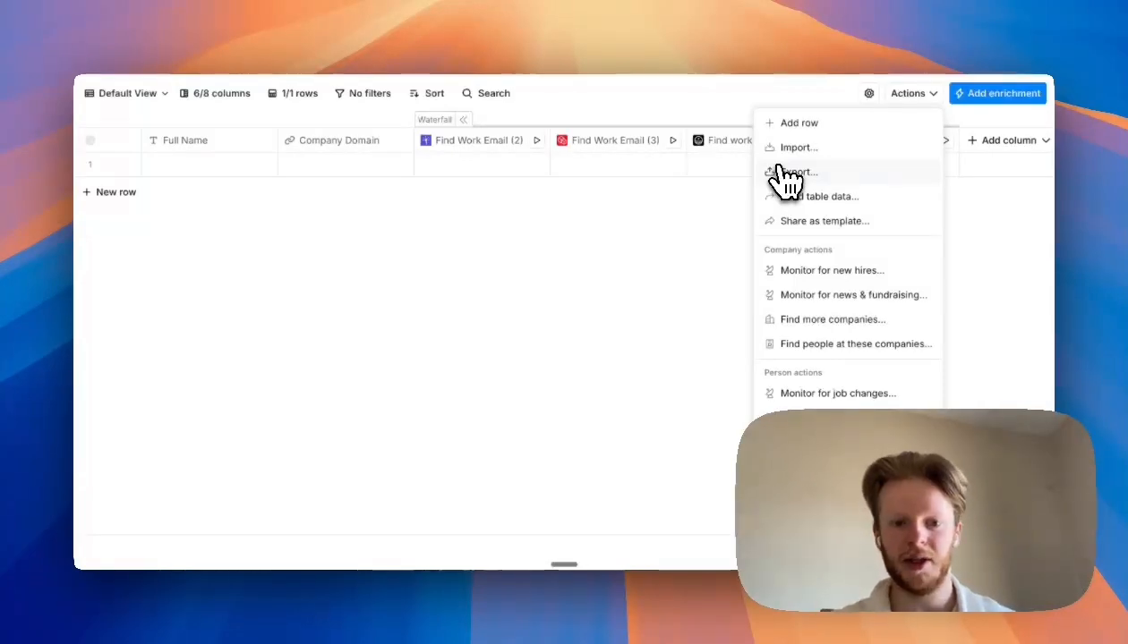
pyautogui.click(539, 235)
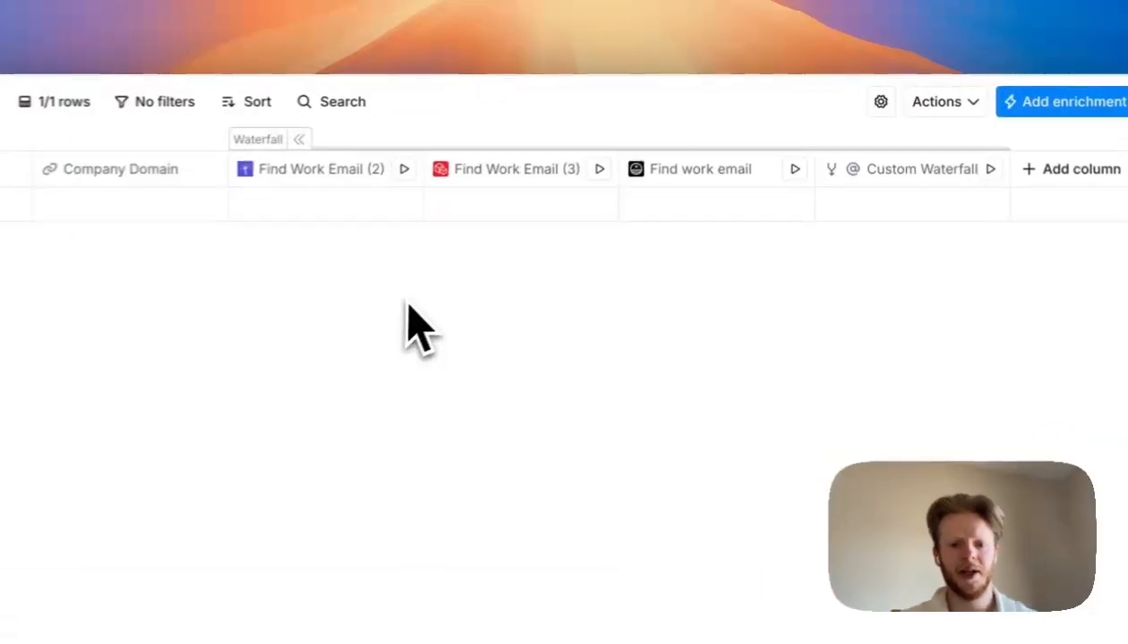
pyautogui.doubleClick(233, 209)
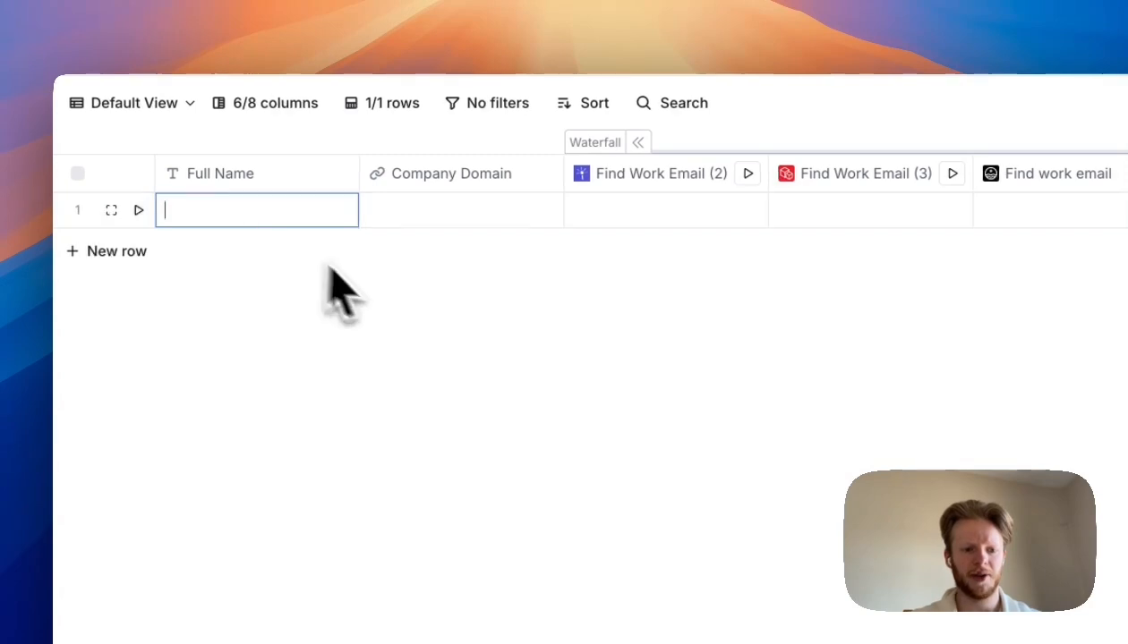
pyautogui.click(422, 312)
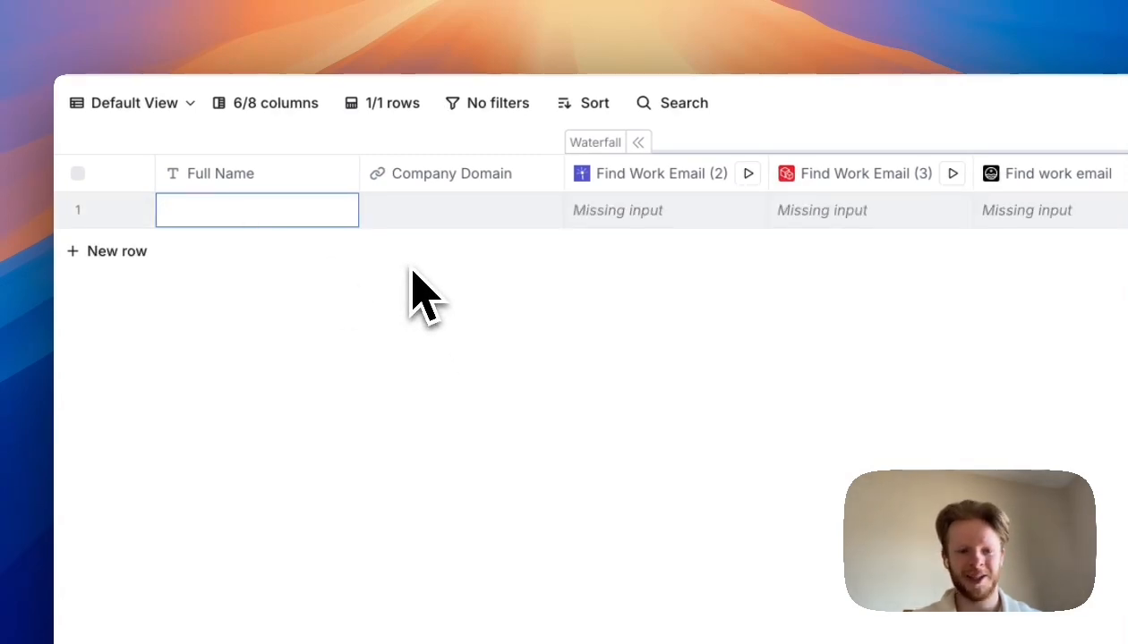
pyautogui.doubleClick(253, 215)
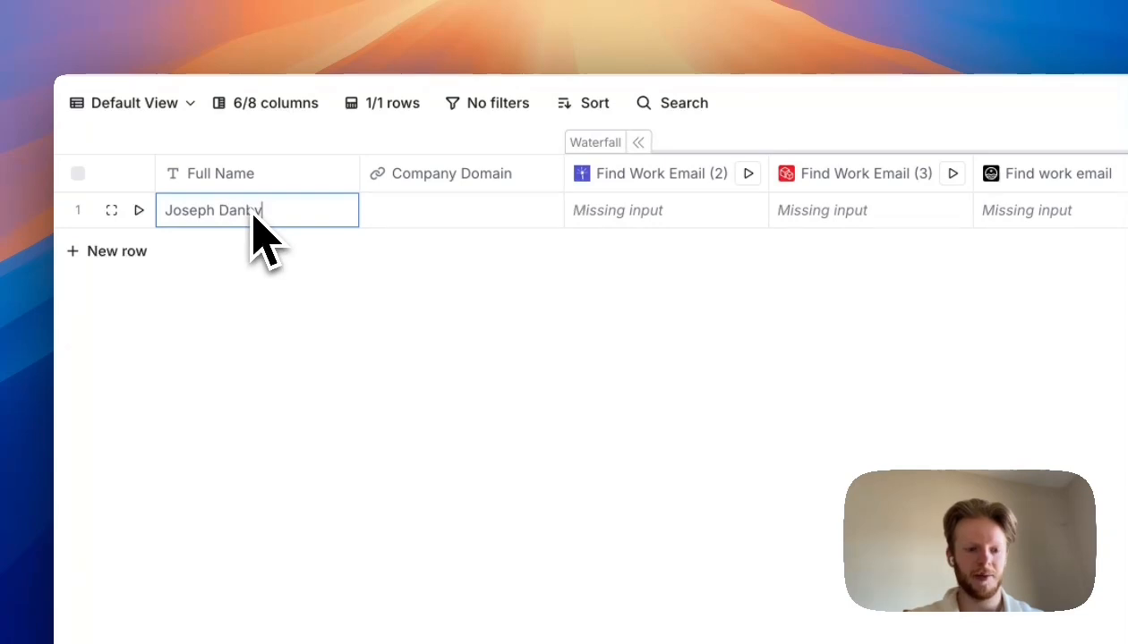
pyautogui.click(440, 221)
pyautogui.write('d')
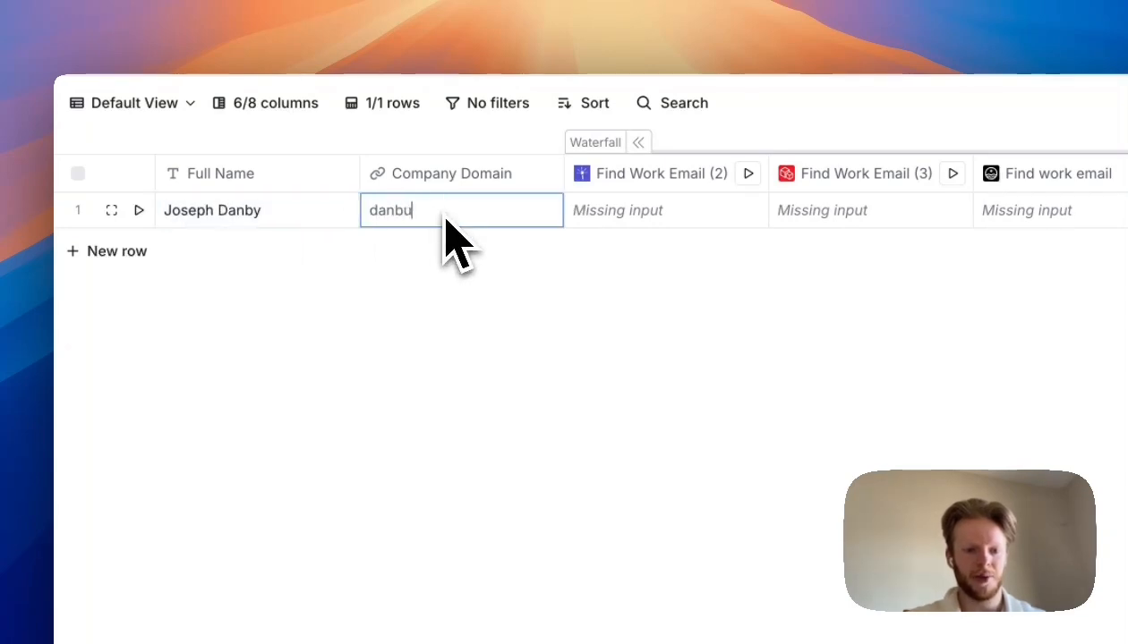
pyautogui.write('anbymarketingservices.com')
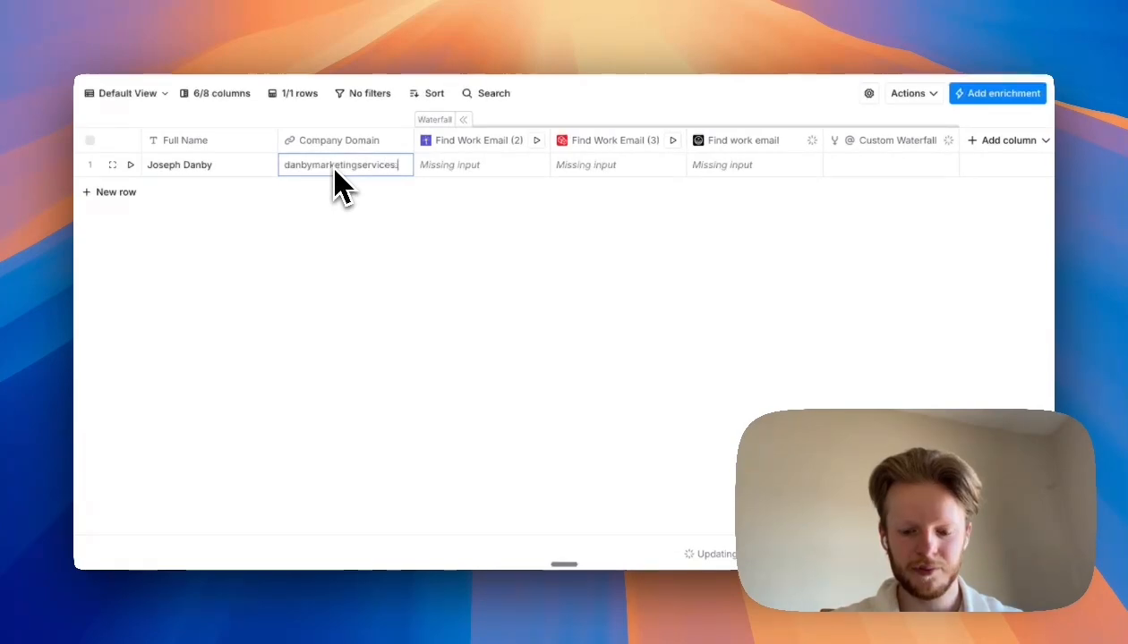
pyautogui.press('Return')
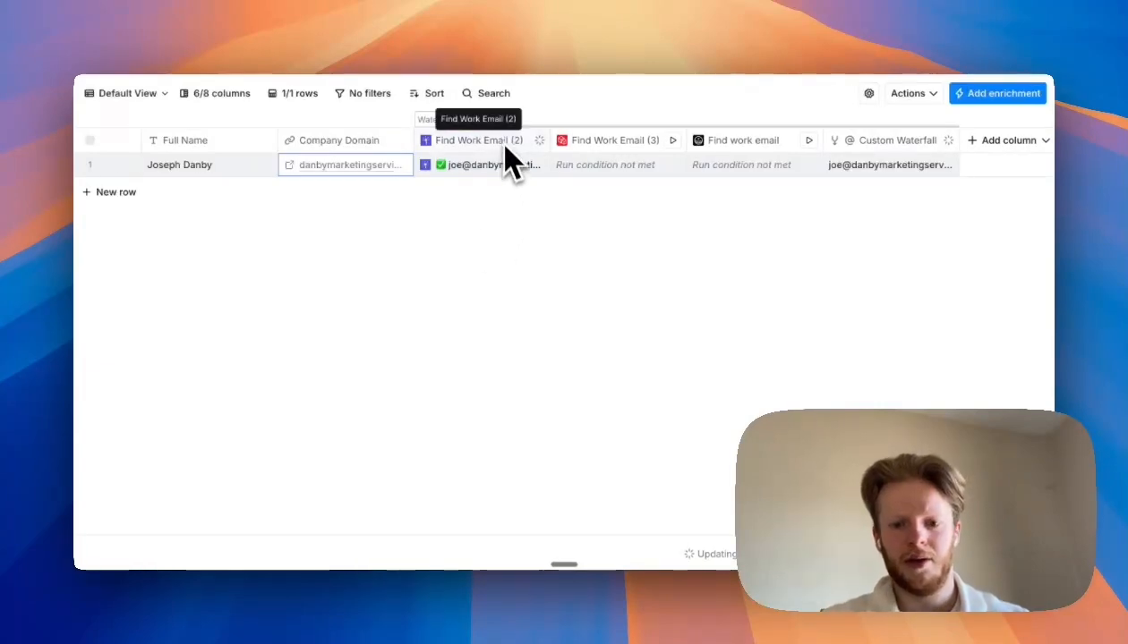
pyautogui.hscroll(2, 526, 239)
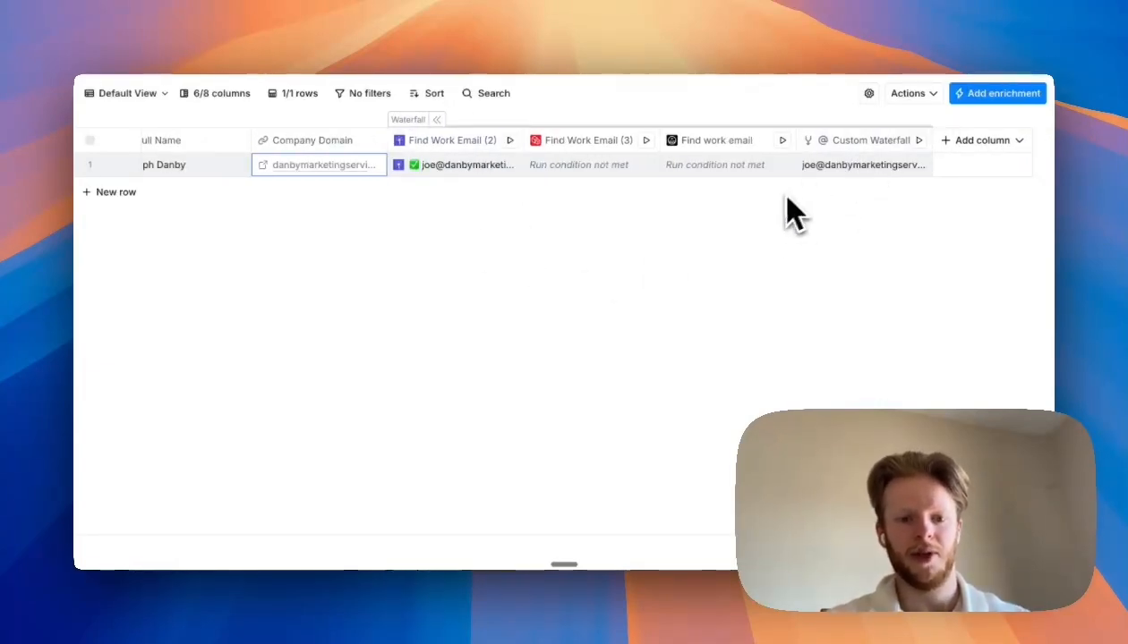
pyautogui.hscroll(-2, 582, 304)
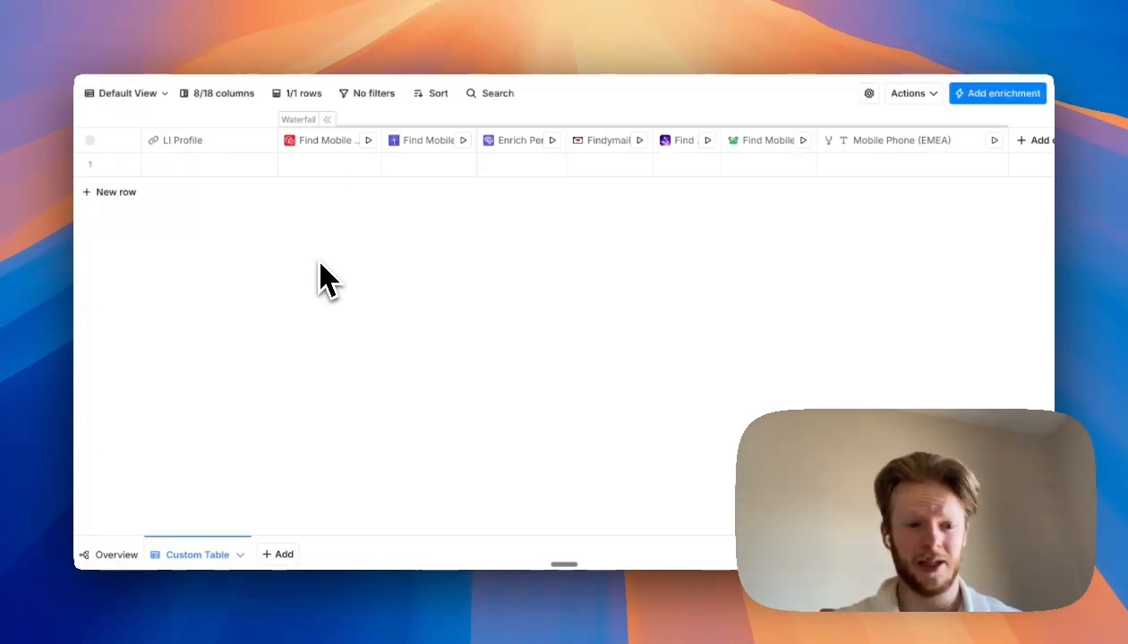
pyautogui.click(907, 94)
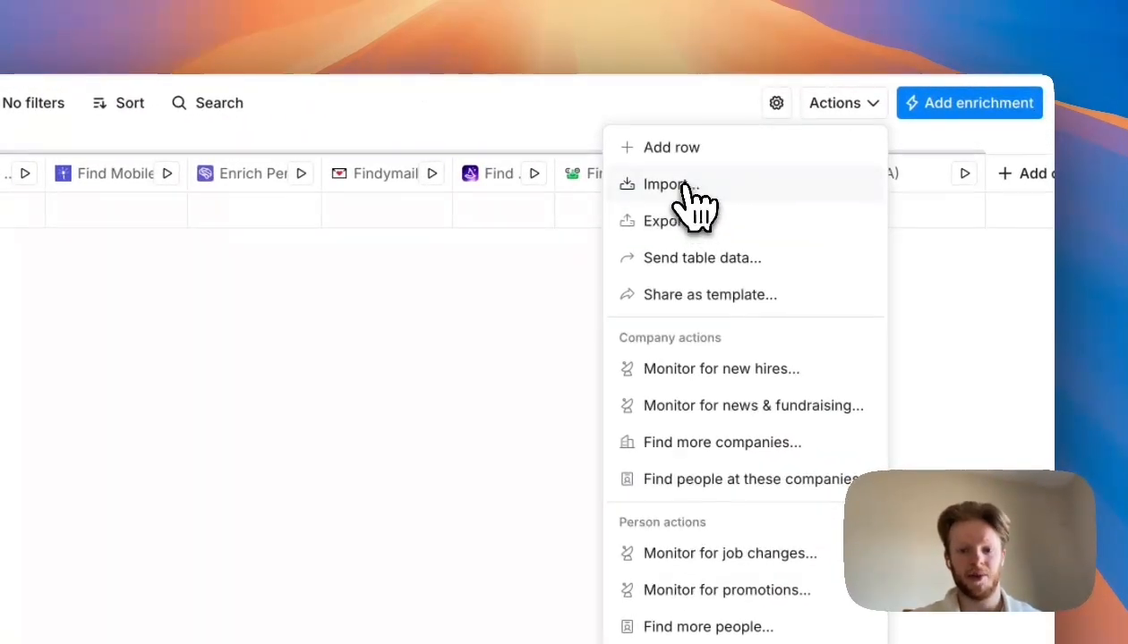
pyautogui.click(689, 188)
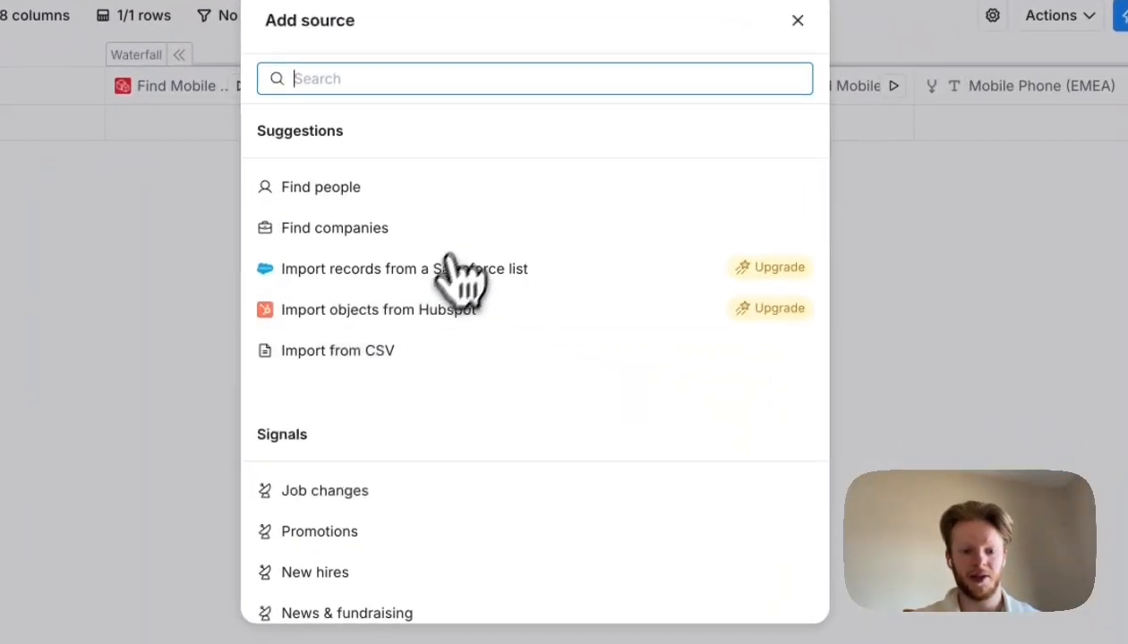
pyautogui.click(381, 350)
pyautogui.click(507, 251)
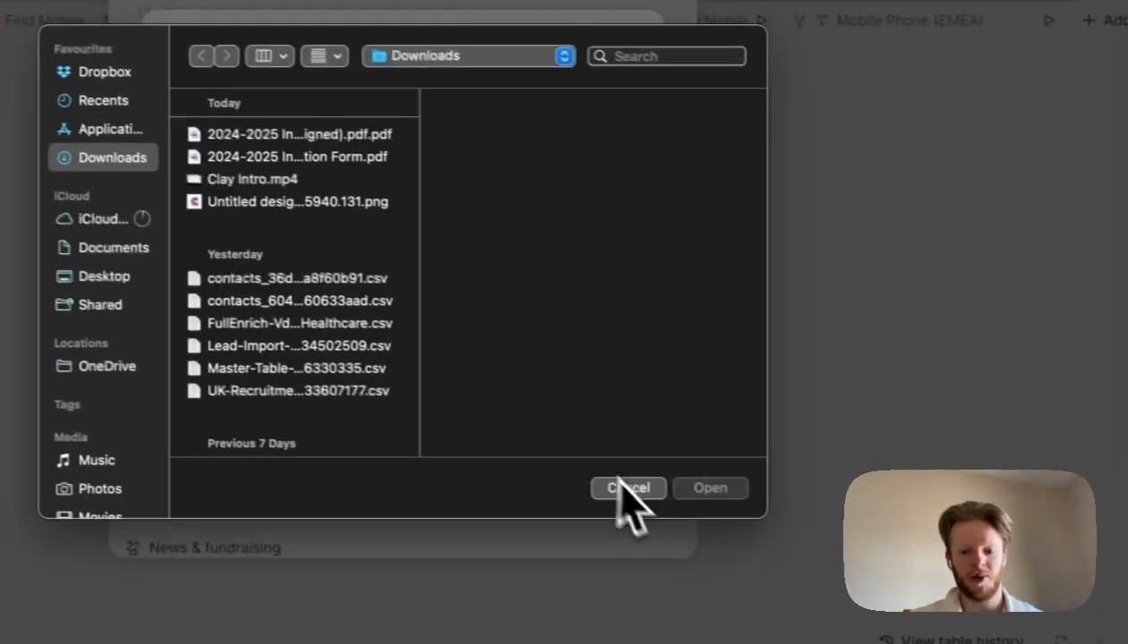
pyautogui.click(772, 518)
pyautogui.click(785, 67)
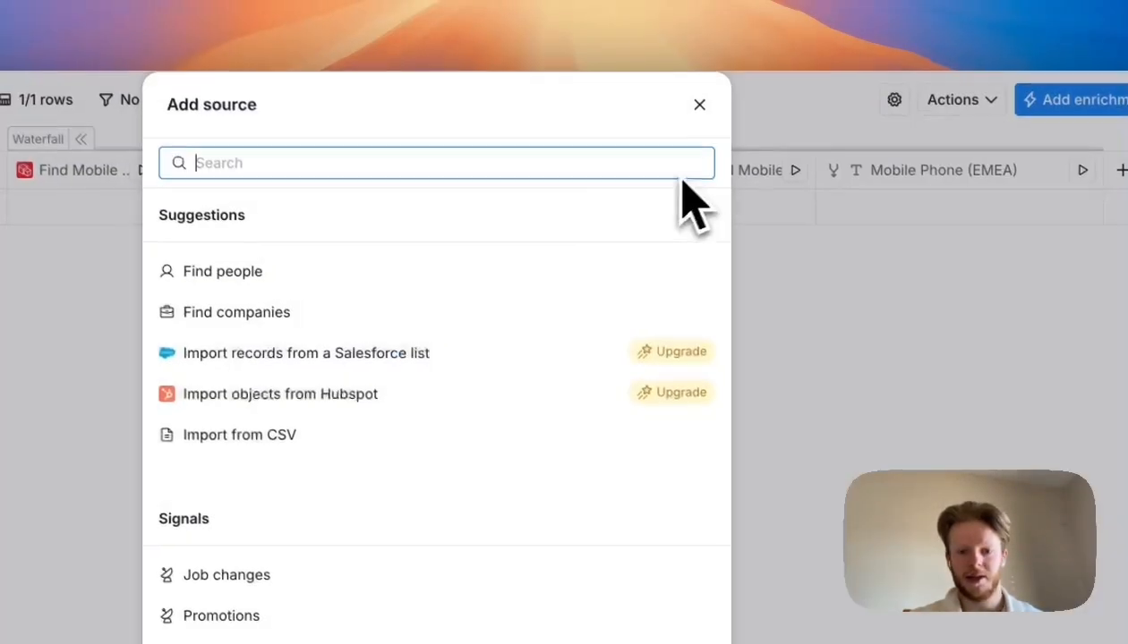
pyautogui.click(699, 106)
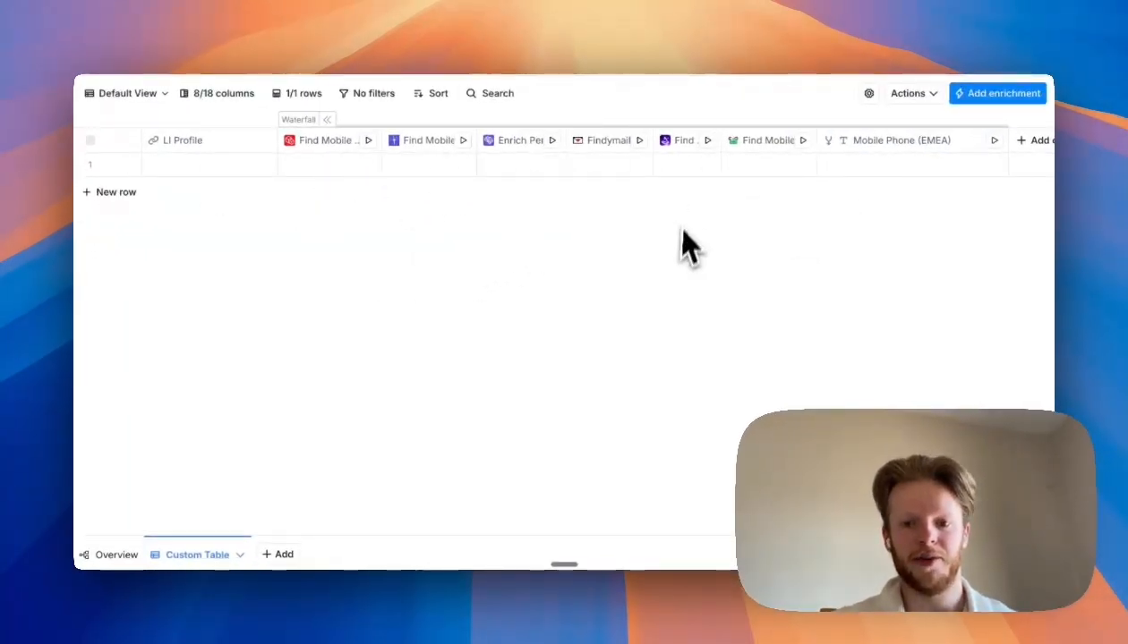
# - Start a new Number-type waterfall column and search its actions for mobile, closing it without adding any
pyautogui.hscroll(3, 676, 269)
pyautogui.click(974, 140)
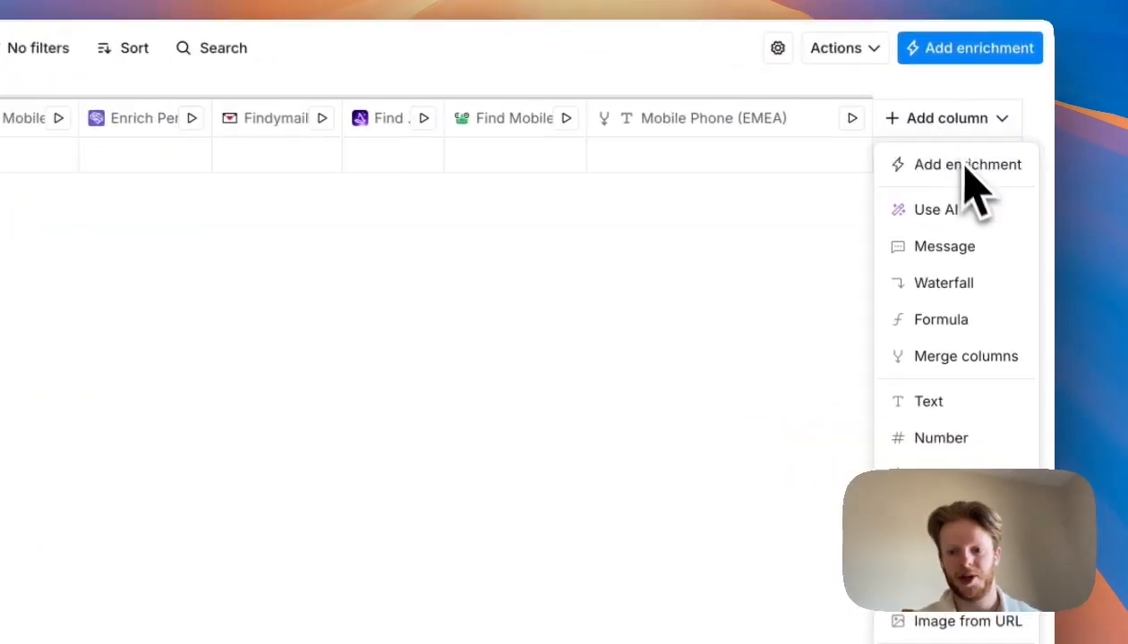
pyautogui.click(945, 285)
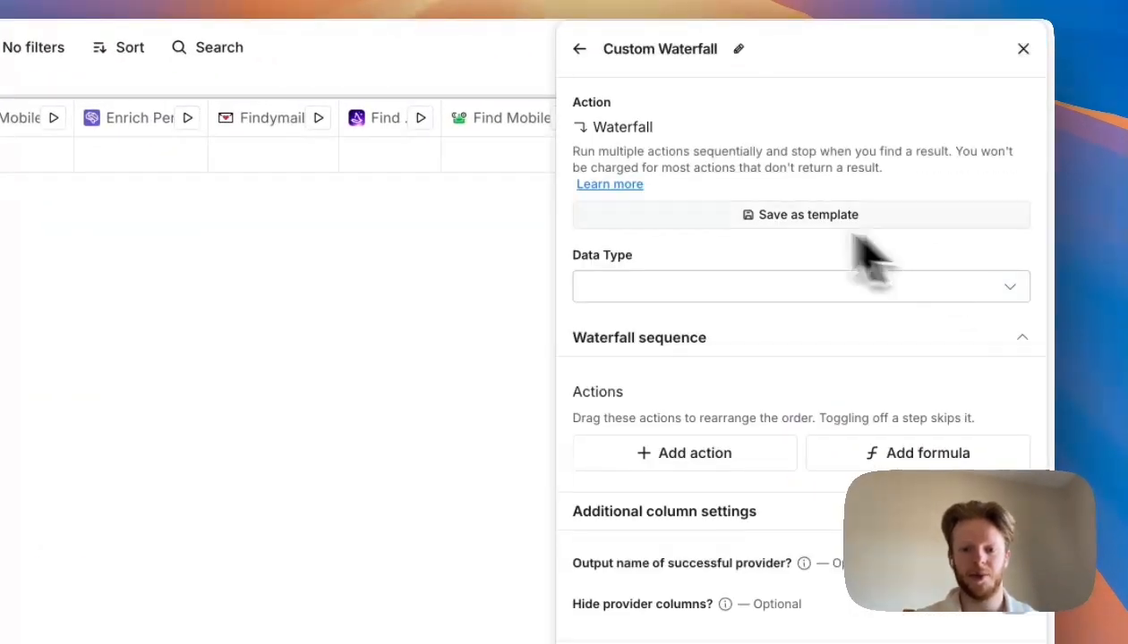
pyautogui.click(664, 285)
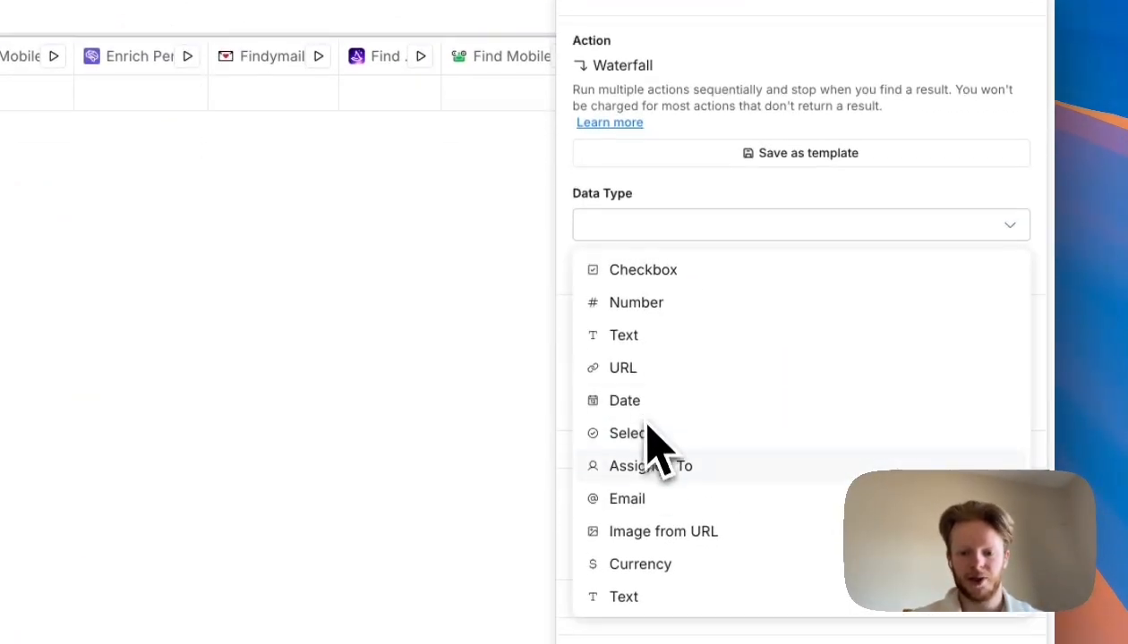
pyautogui.click(656, 344)
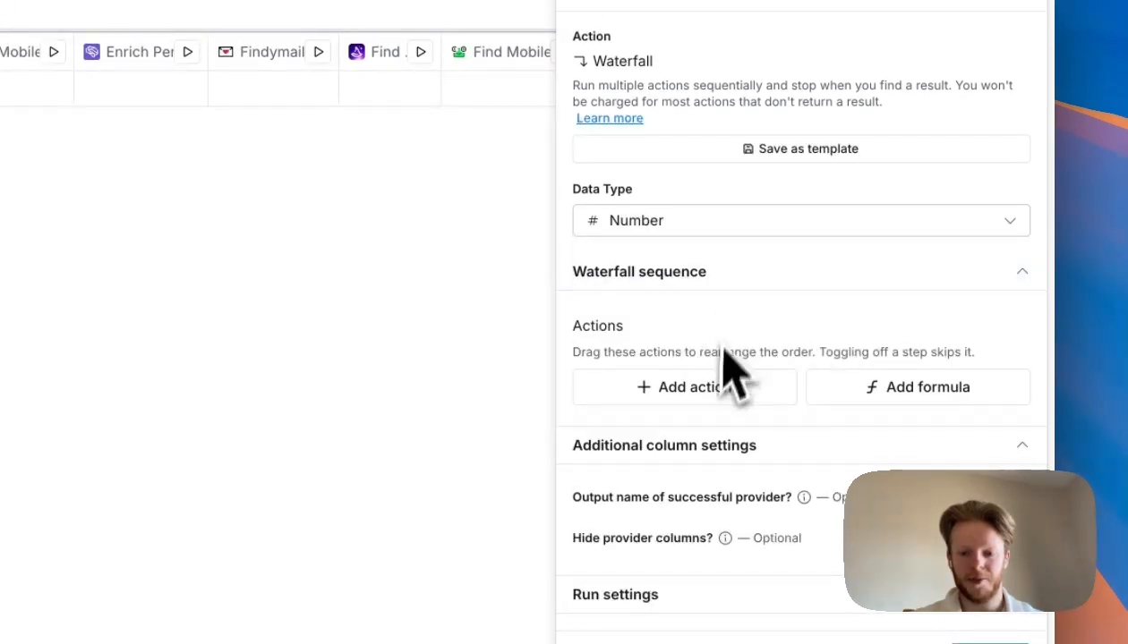
pyautogui.scroll(-1, 716, 371)
pyautogui.click(689, 358)
pyautogui.write('mobile')
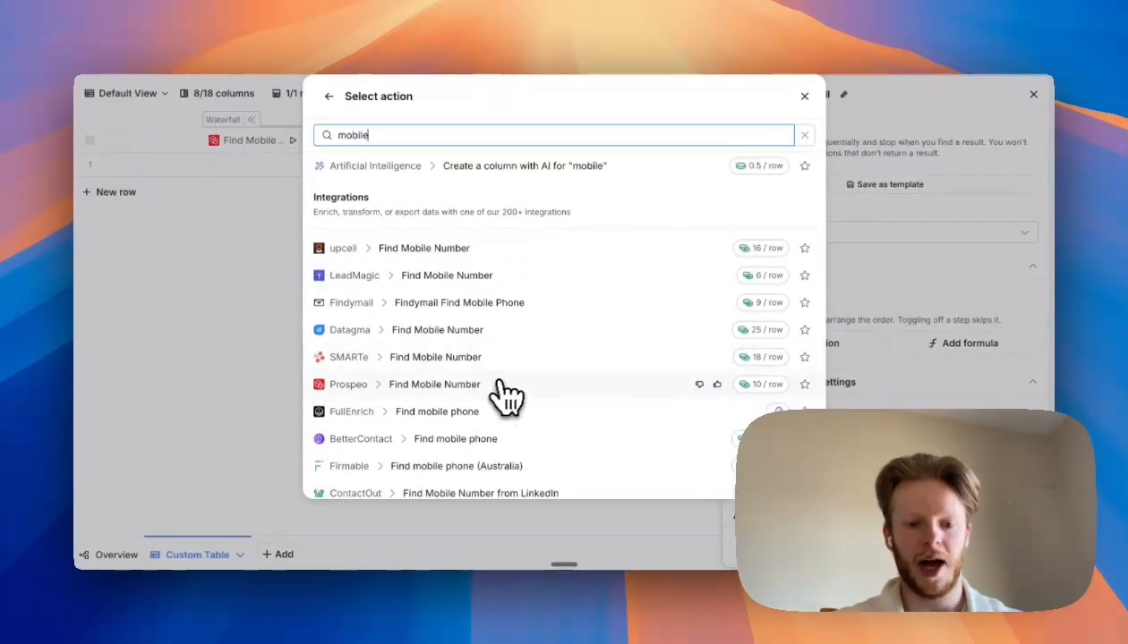
pyautogui.scroll(-1, 511, 394)
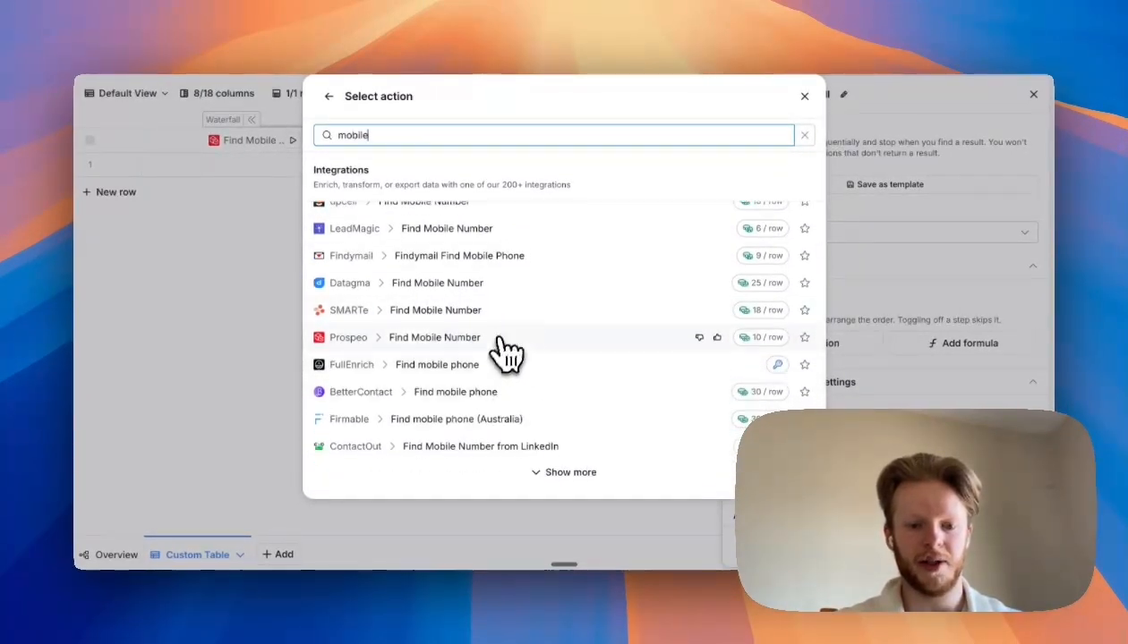
pyautogui.click(276, 245)
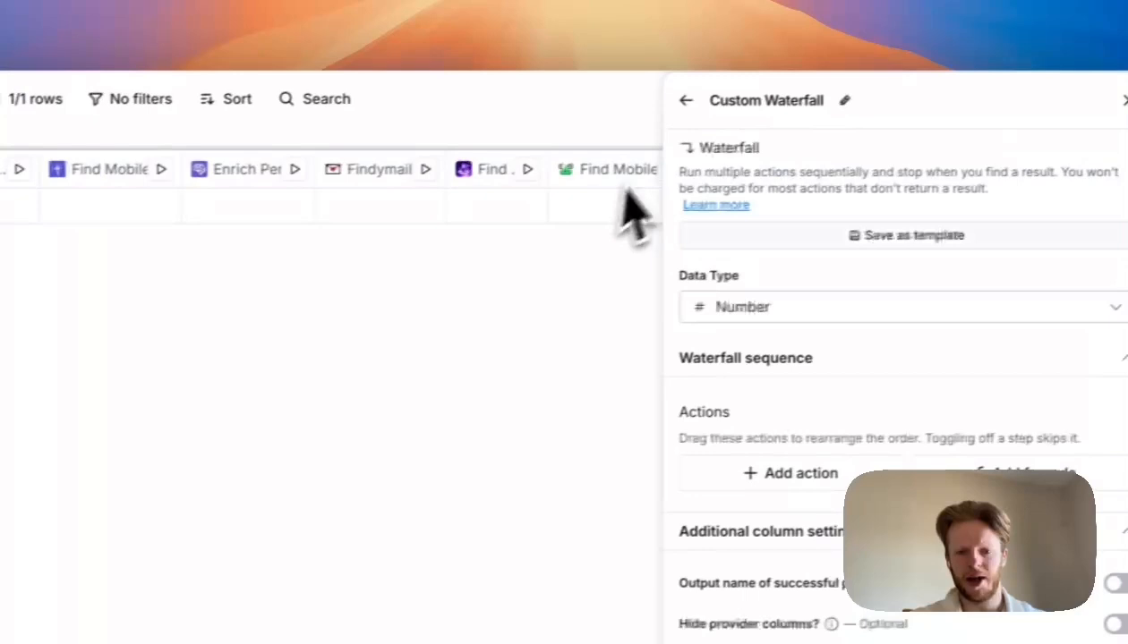
pyautogui.click(1037, 103)
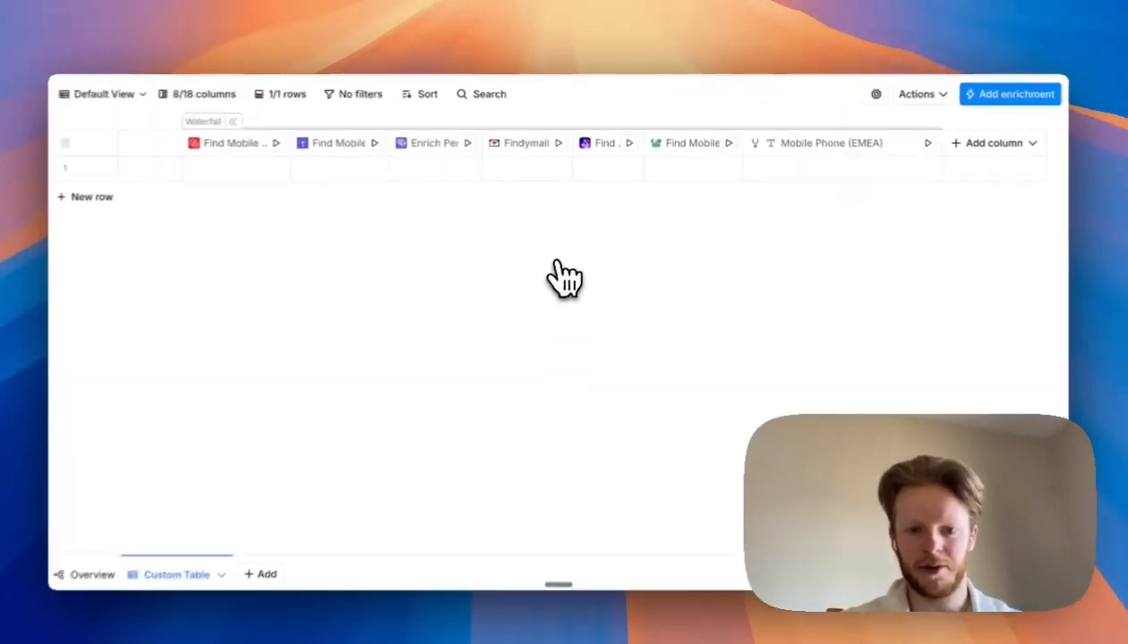
# - Paste a LinkedIn profile URL into the first row's LI Profile cell
pyautogui.hscroll(2, 750, 246)
pyautogui.hscroll(-2, 748, 259)
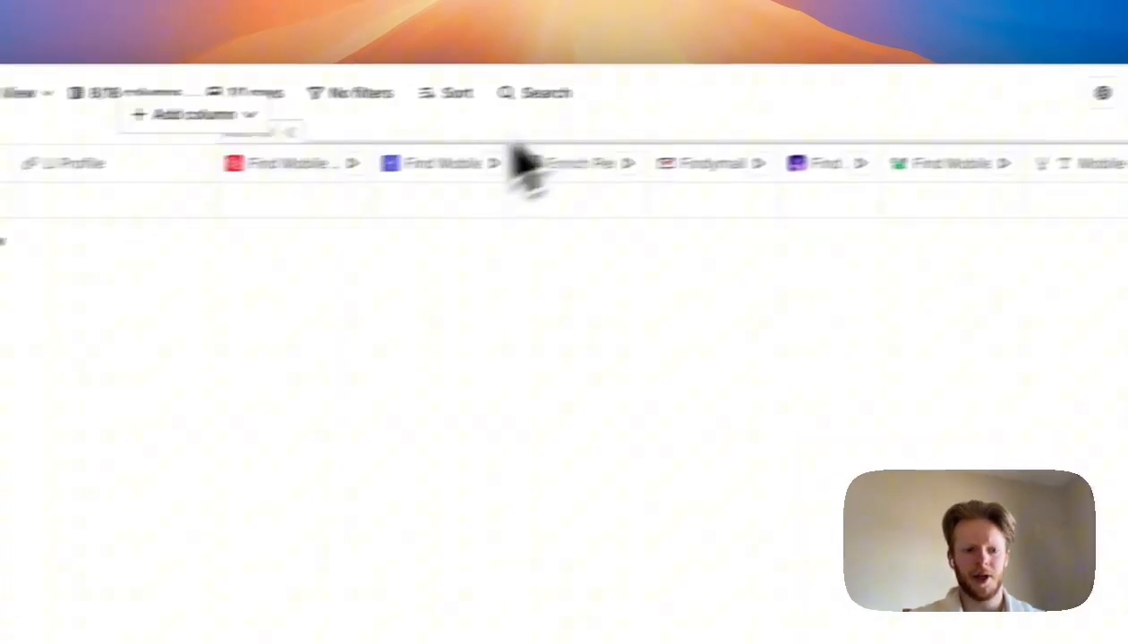
pyautogui.click(212, 170)
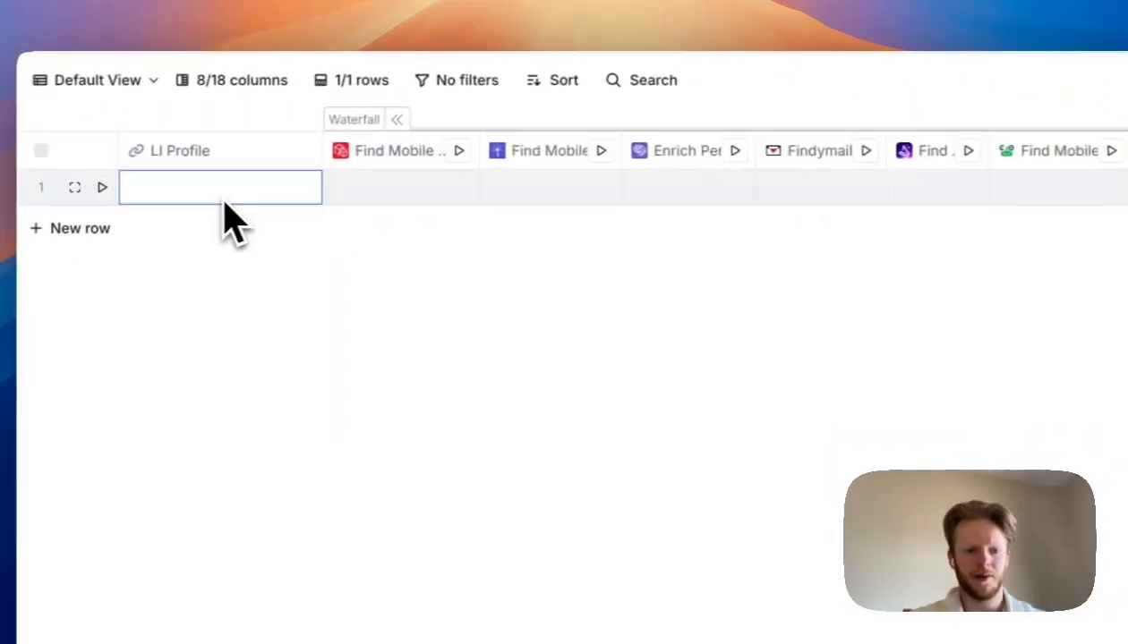
pyautogui.click(223, 199)
pyautogui.write('https://www.linkedin.com/in/danbymarketingservices')
pyautogui.press('Return')
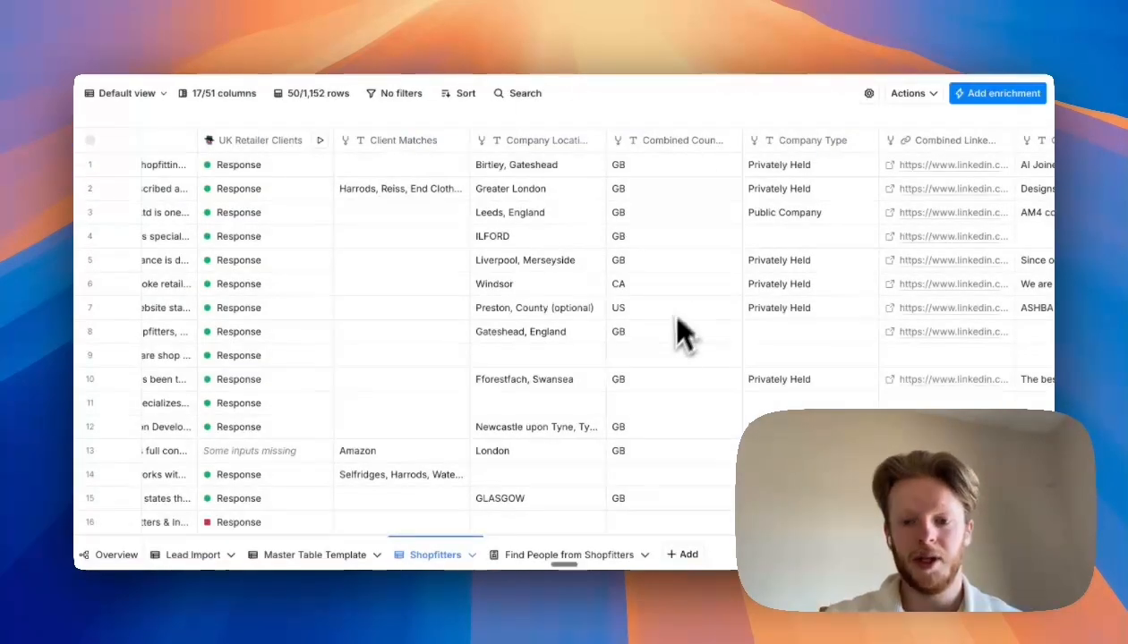
# - Open Find people at these companies for the Shopfitters table
pyautogui.hscroll(10, 680, 333)
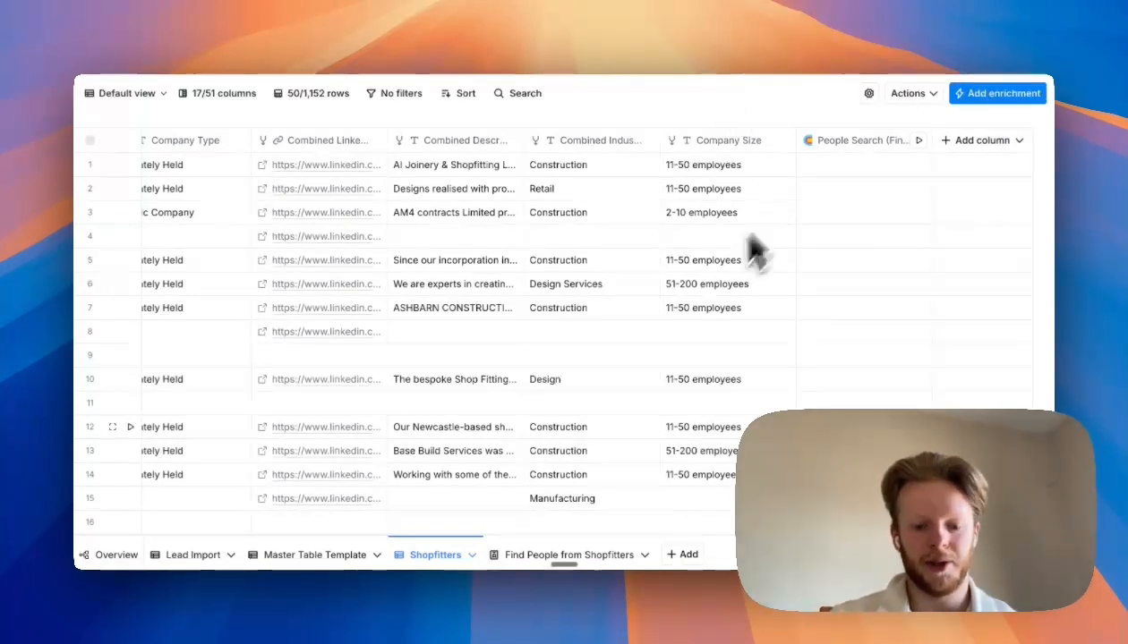
pyautogui.hscroll(-10, 459, 289)
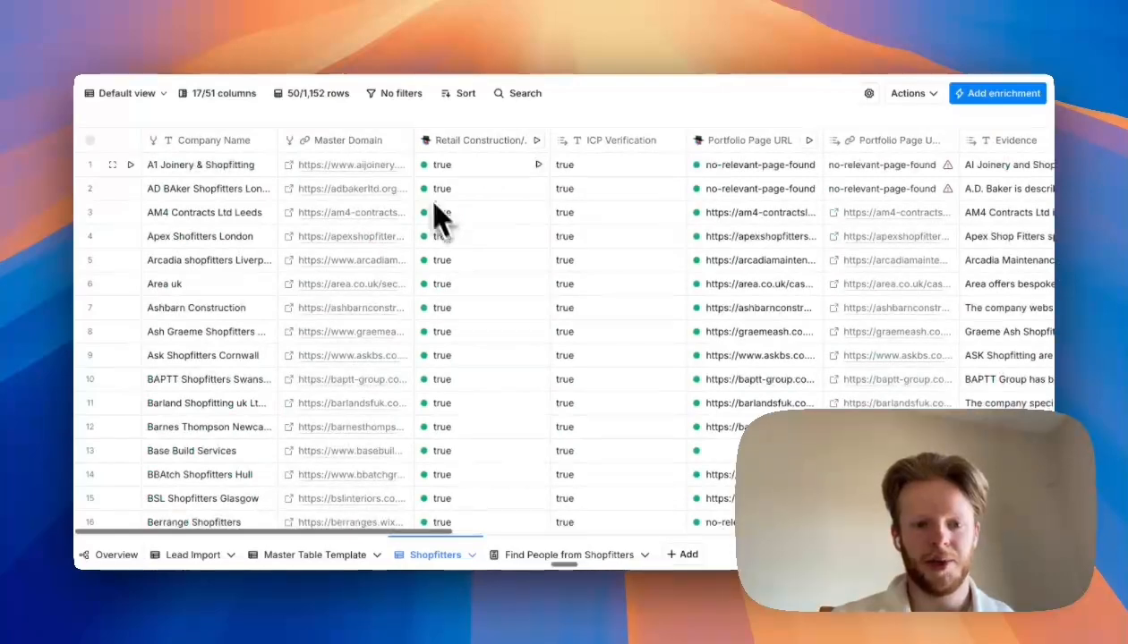
pyautogui.hscroll(5, 438, 212)
pyautogui.hscroll(10, 488, 184)
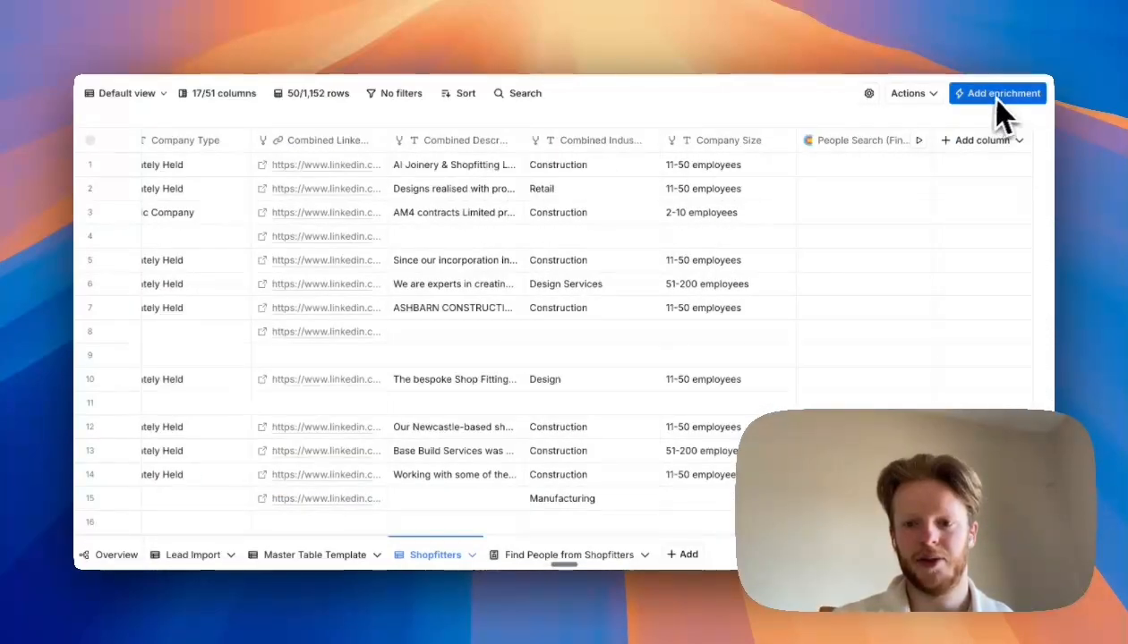
pyautogui.click(909, 94)
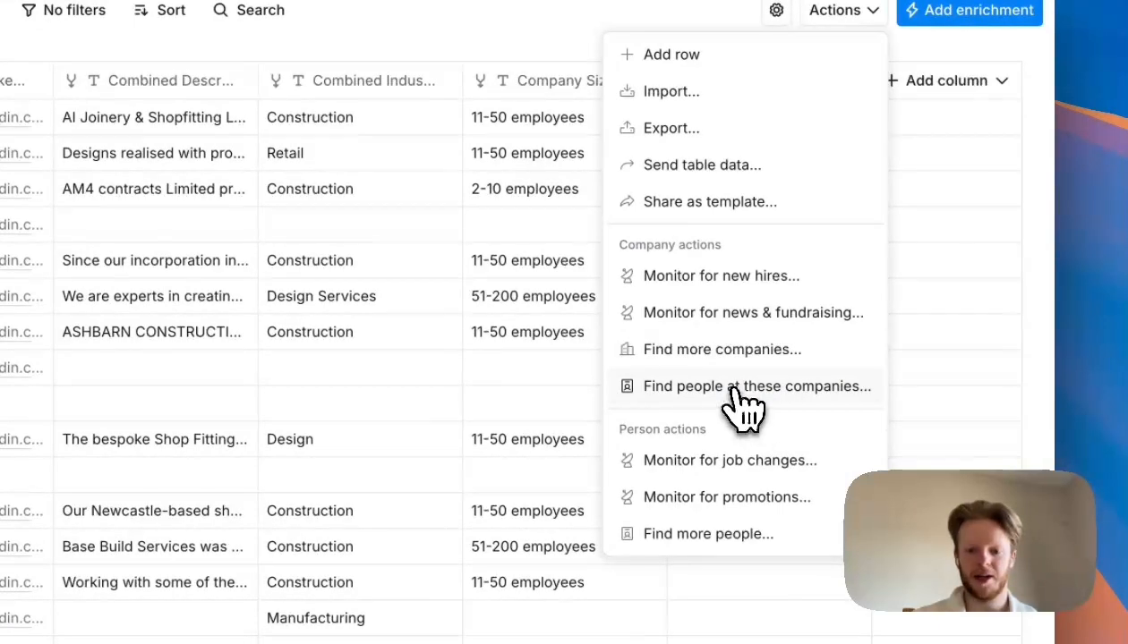
pyautogui.click(743, 394)
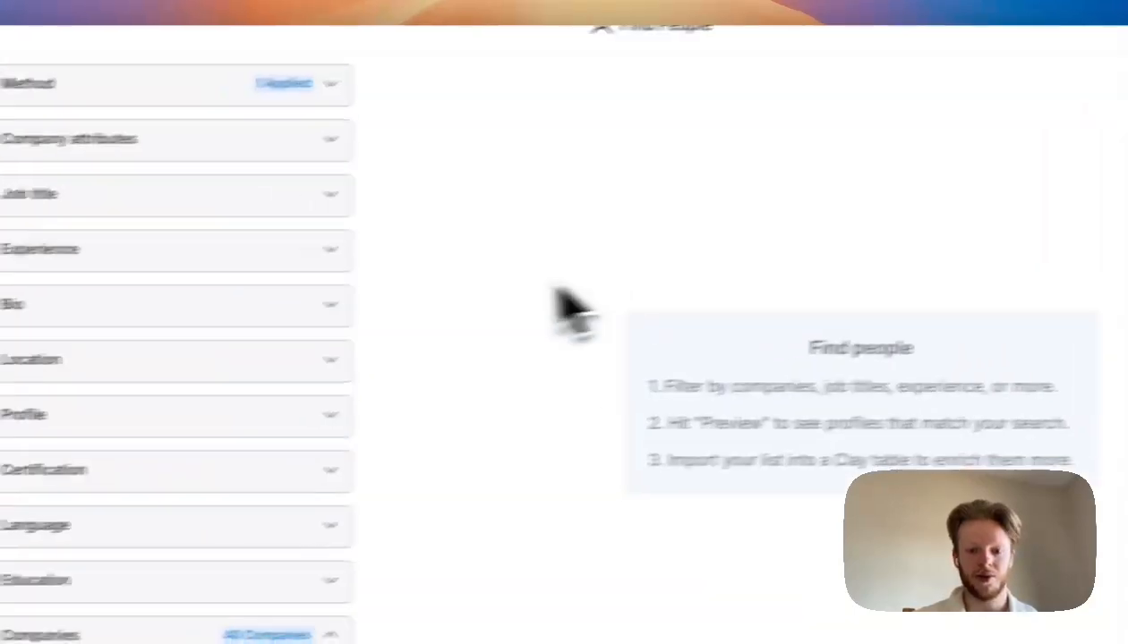
# - Filter the people search at the Shopfitters companies to the job title Owner / Founder and preview the matching people
pyautogui.scroll(-5, 377, 391)
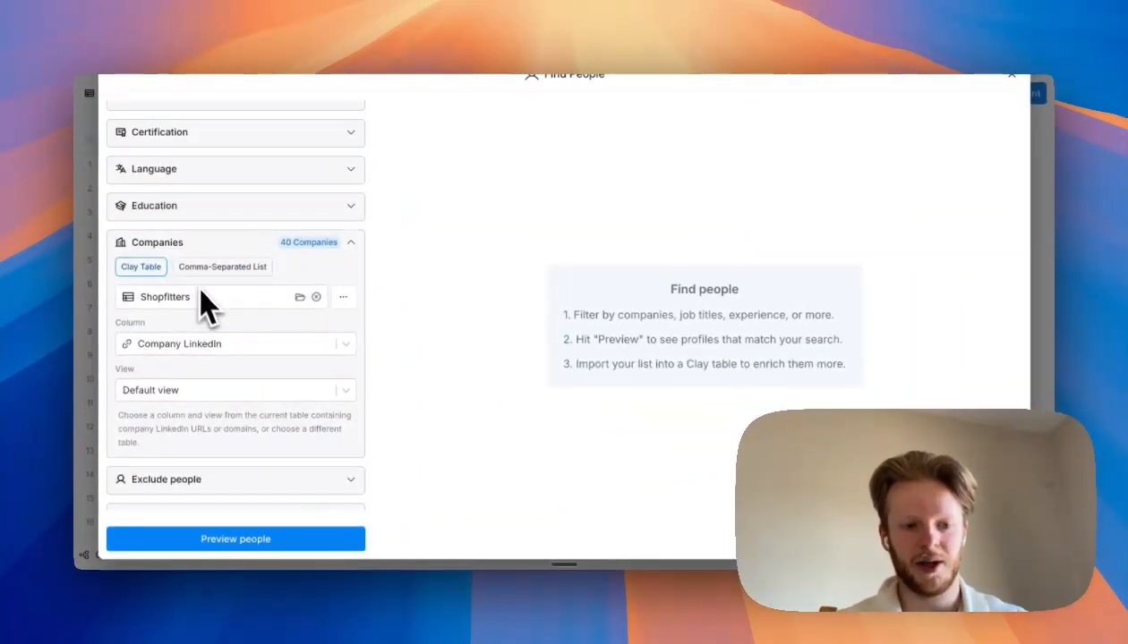
pyautogui.scroll(-1, 234, 291)
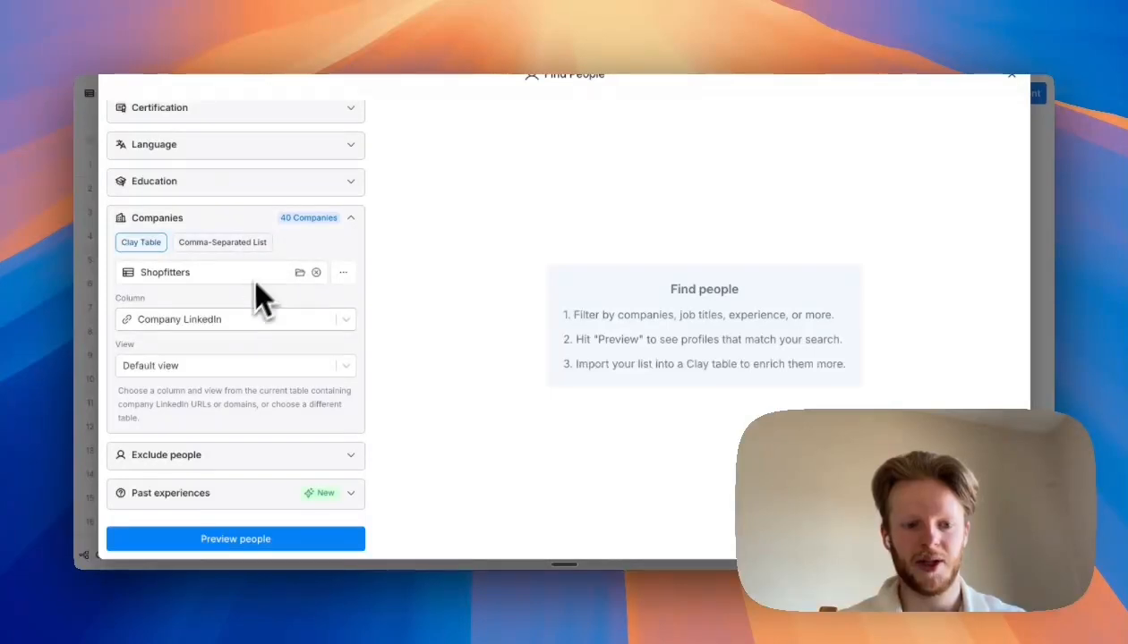
pyautogui.scroll(8, 246, 340)
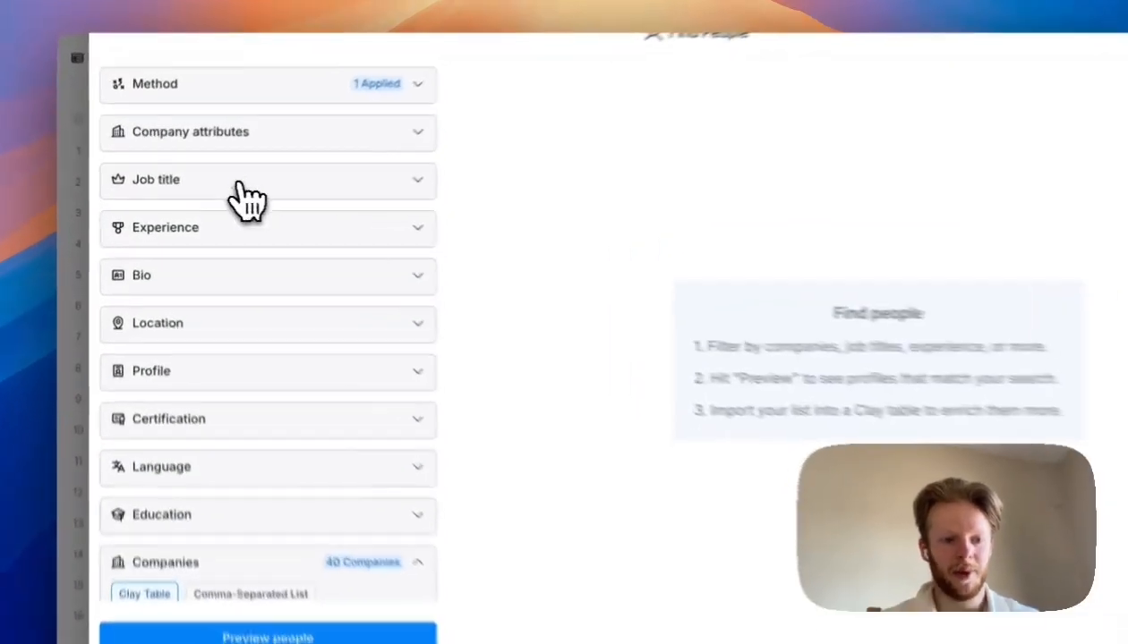
pyautogui.click(241, 186)
pyautogui.scroll(-1, 304, 295)
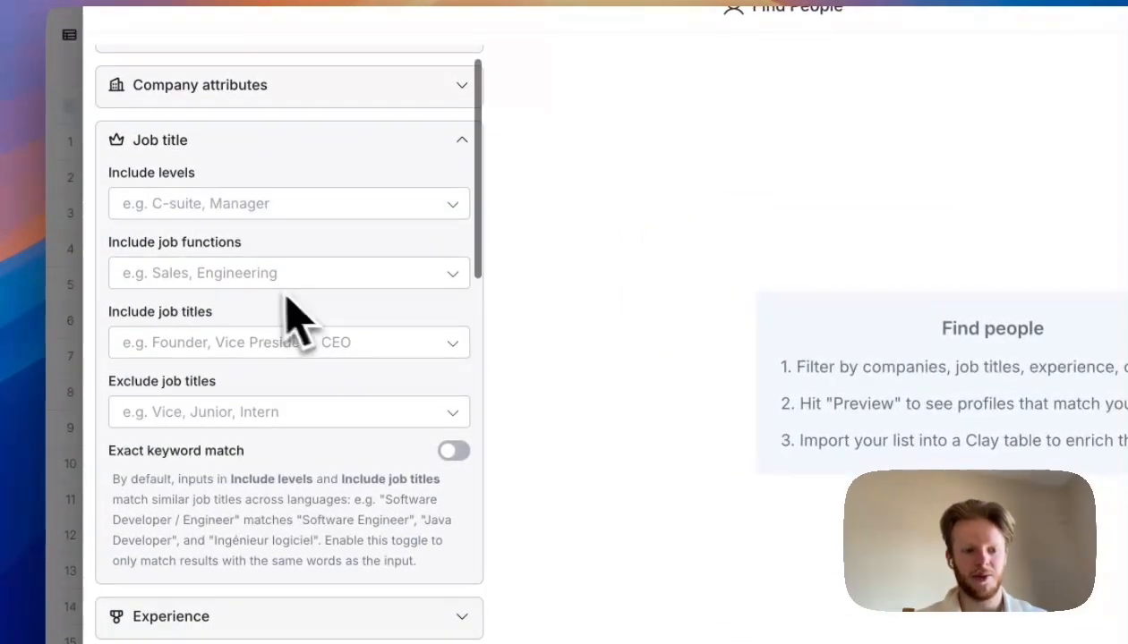
pyautogui.click(268, 344)
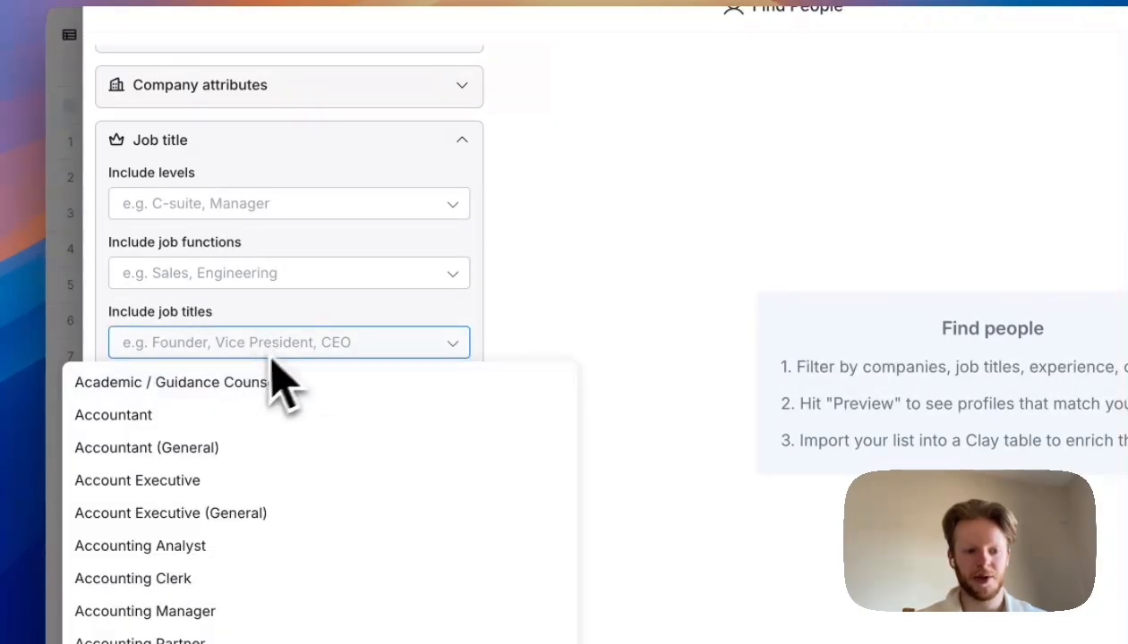
pyautogui.write('found')
pyautogui.click(280, 408)
pyautogui.click(761, 310)
pyautogui.scroll(-2, 439, 555)
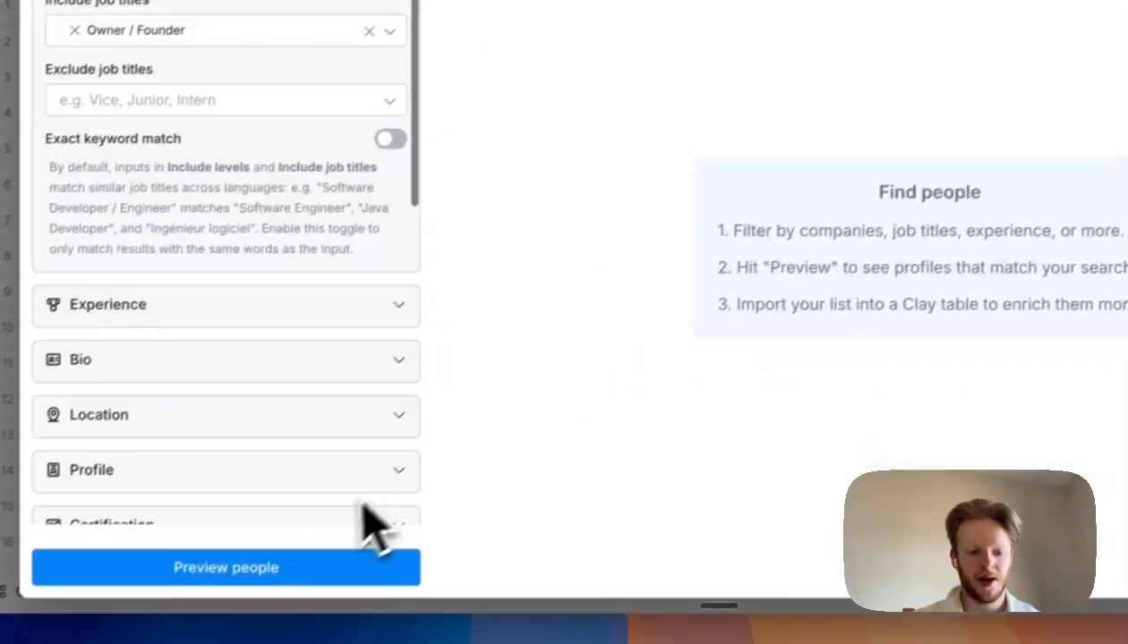
pyautogui.click(241, 569)
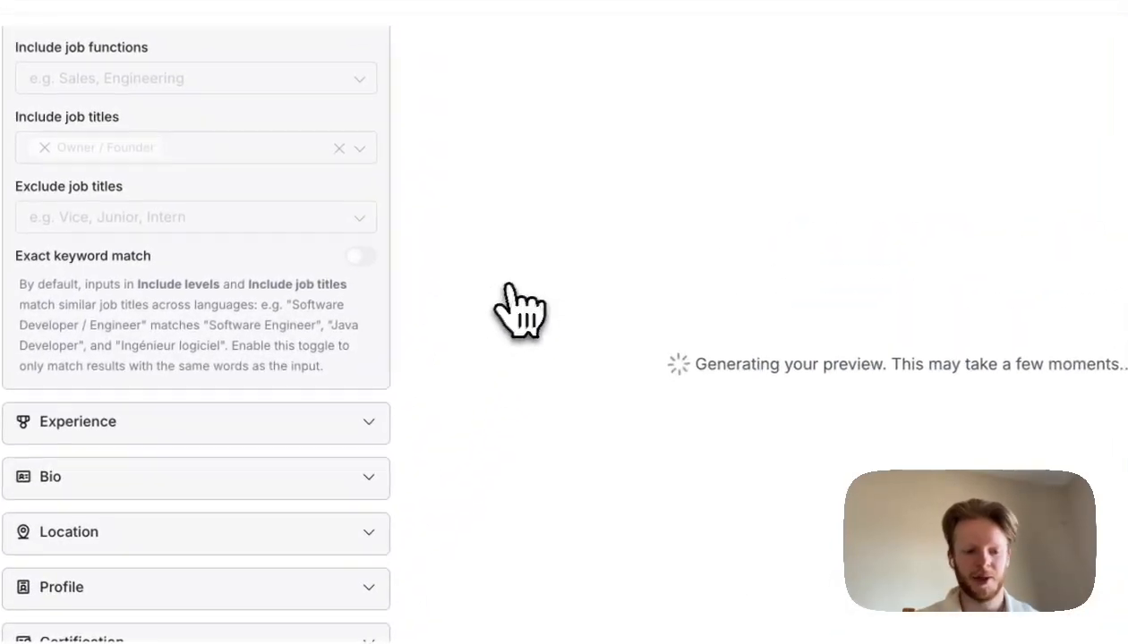
# - Review the previewed person and the applied job title and company filters
pyautogui.scroll(-2, 385, 417)
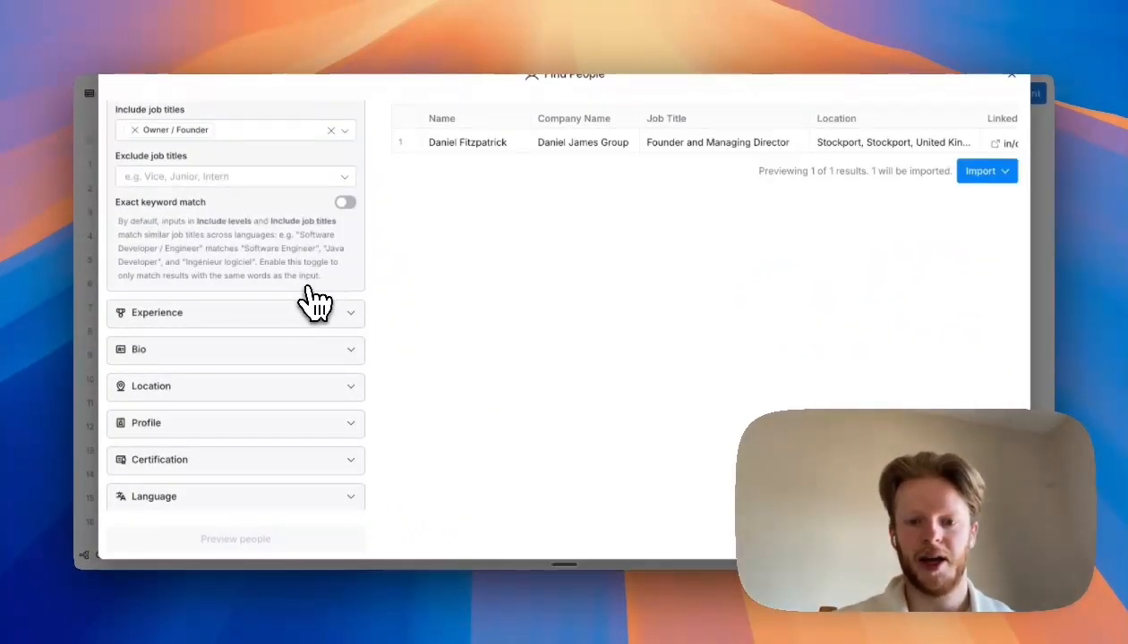
pyautogui.hscroll(3, 725, 161)
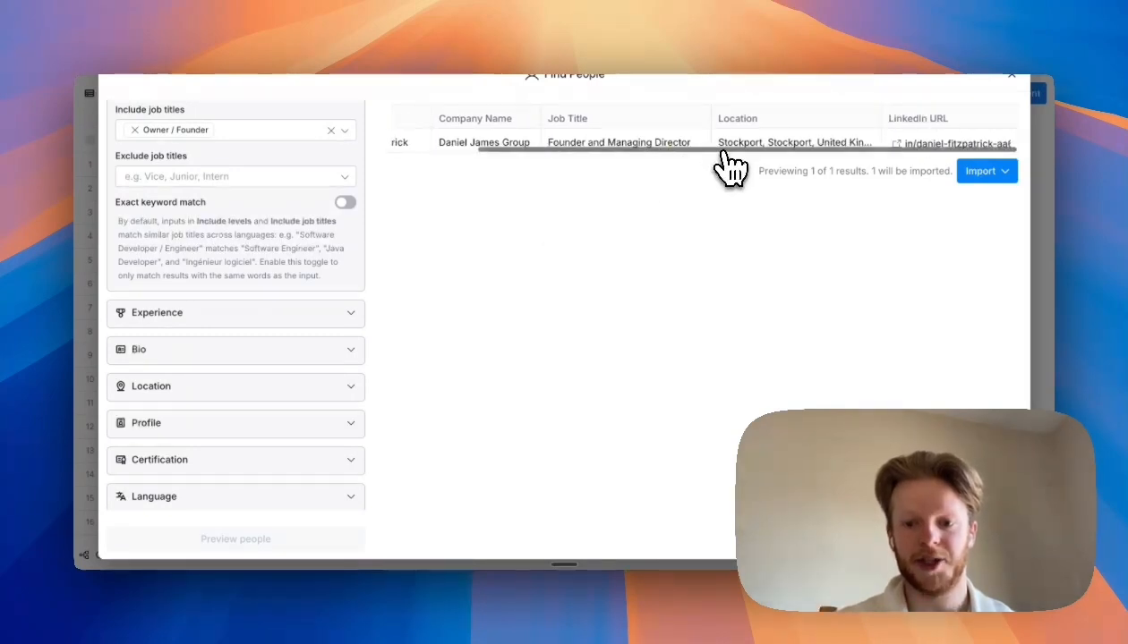
pyautogui.hscroll(-3, 728, 162)
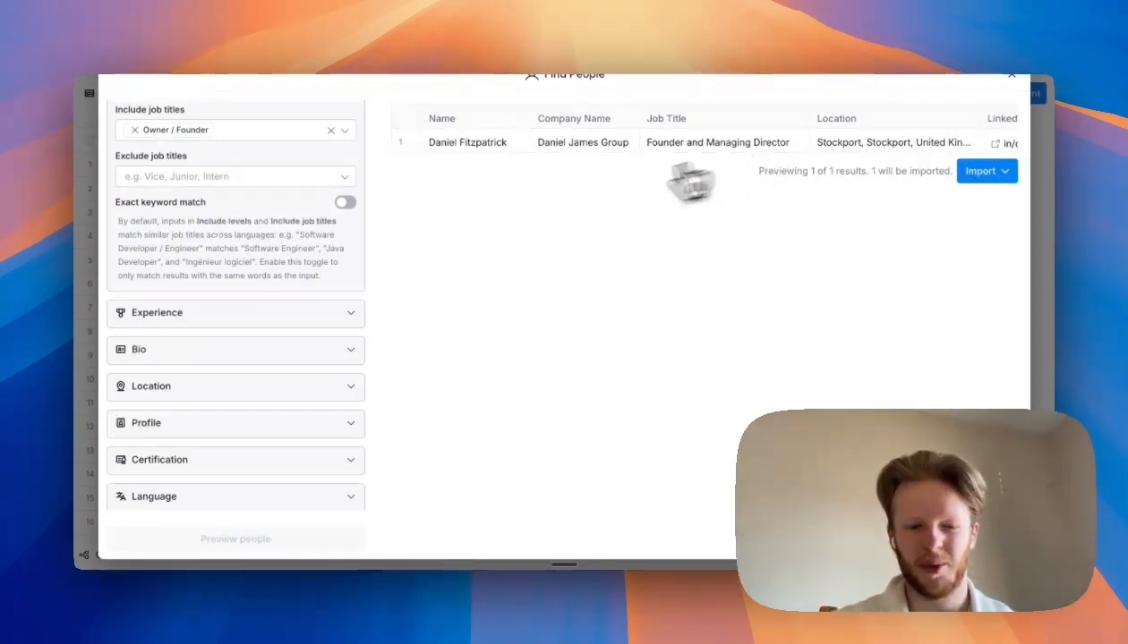
pyautogui.scroll(-5, 345, 337)
pyautogui.scroll(3, 262, 368)
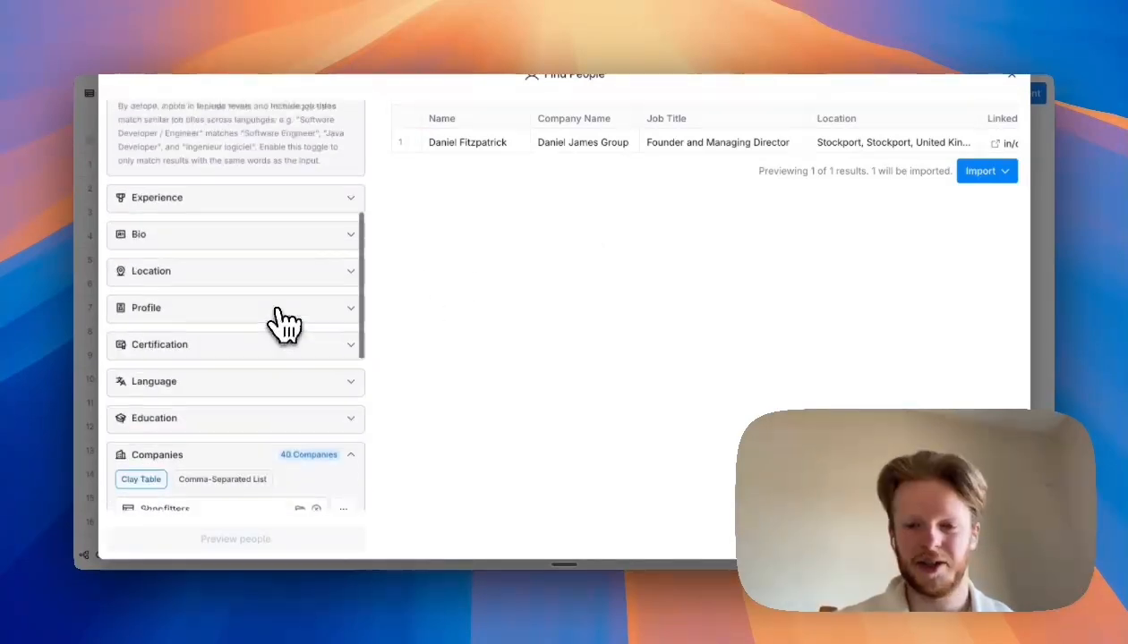
pyautogui.scroll(5, 296, 318)
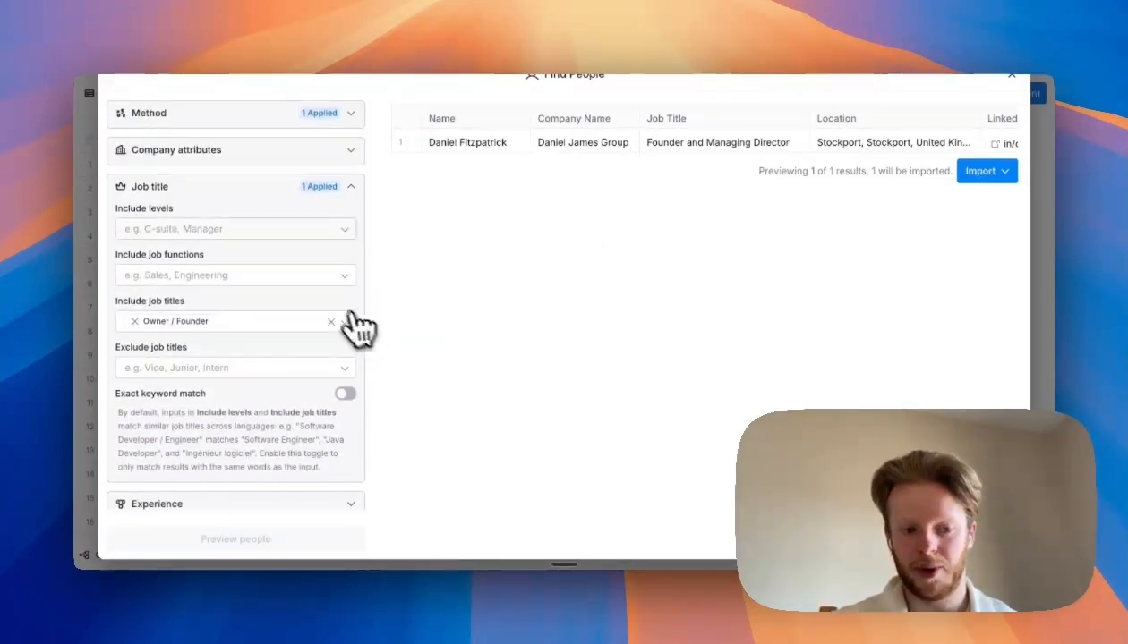
pyautogui.scroll(-2, 193, 340)
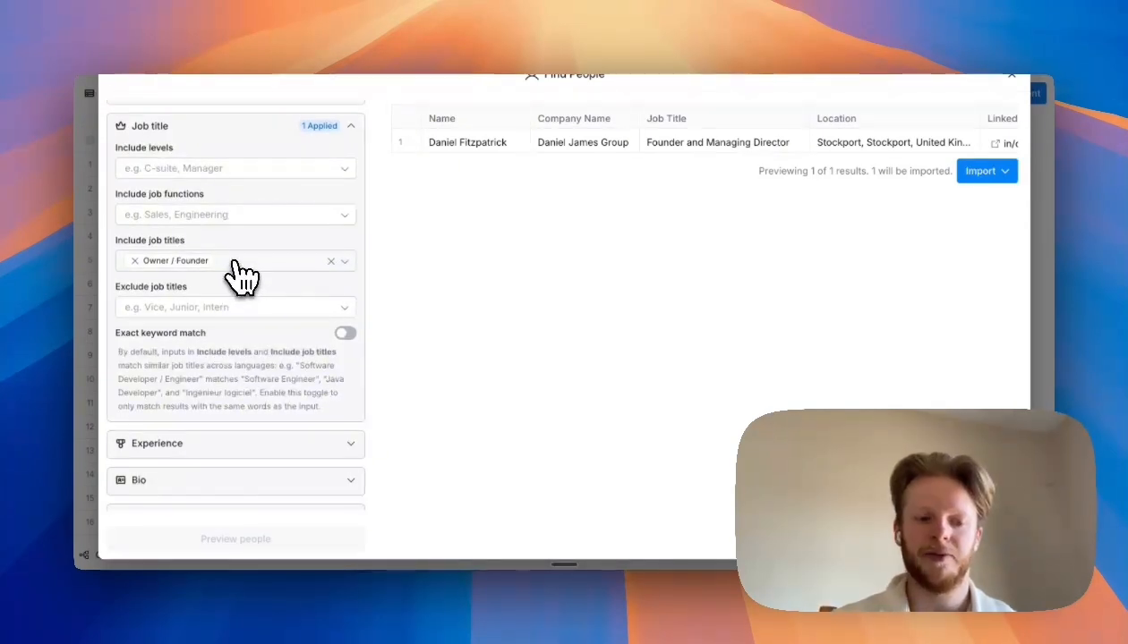
pyautogui.scroll(-7, 232, 334)
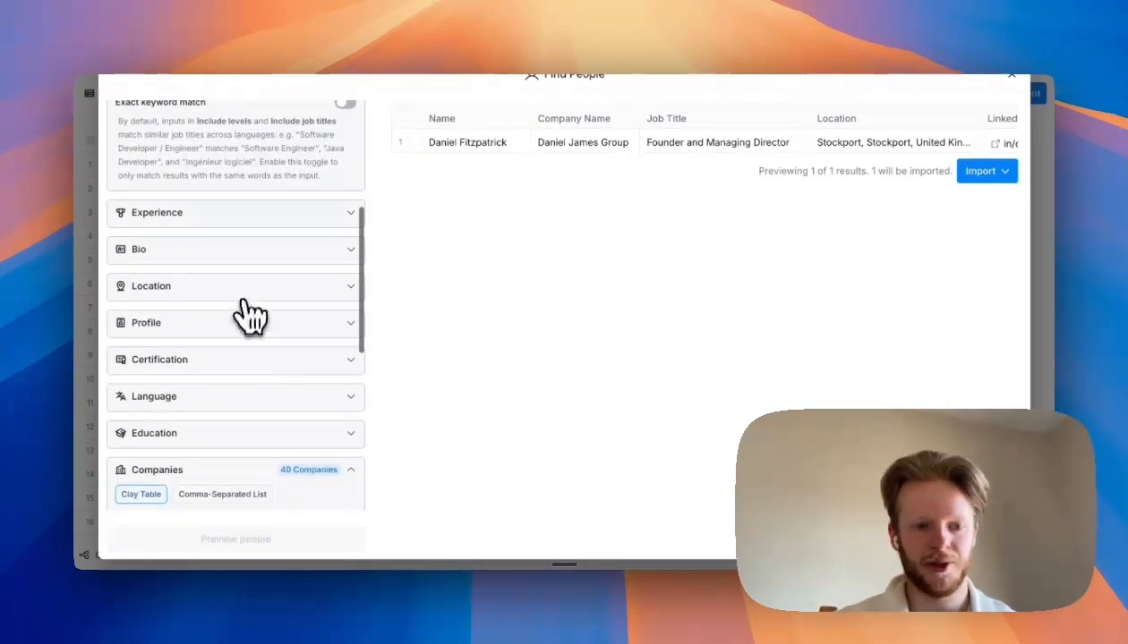
pyautogui.scroll(9, 249, 317)
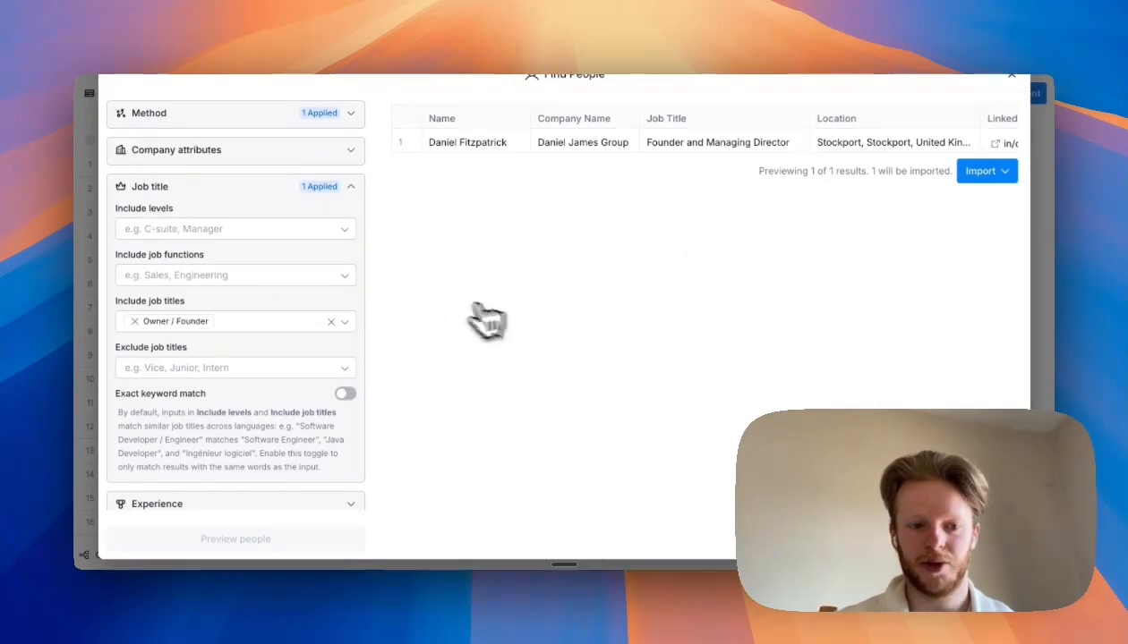
pyautogui.scroll(-3, 296, 394)
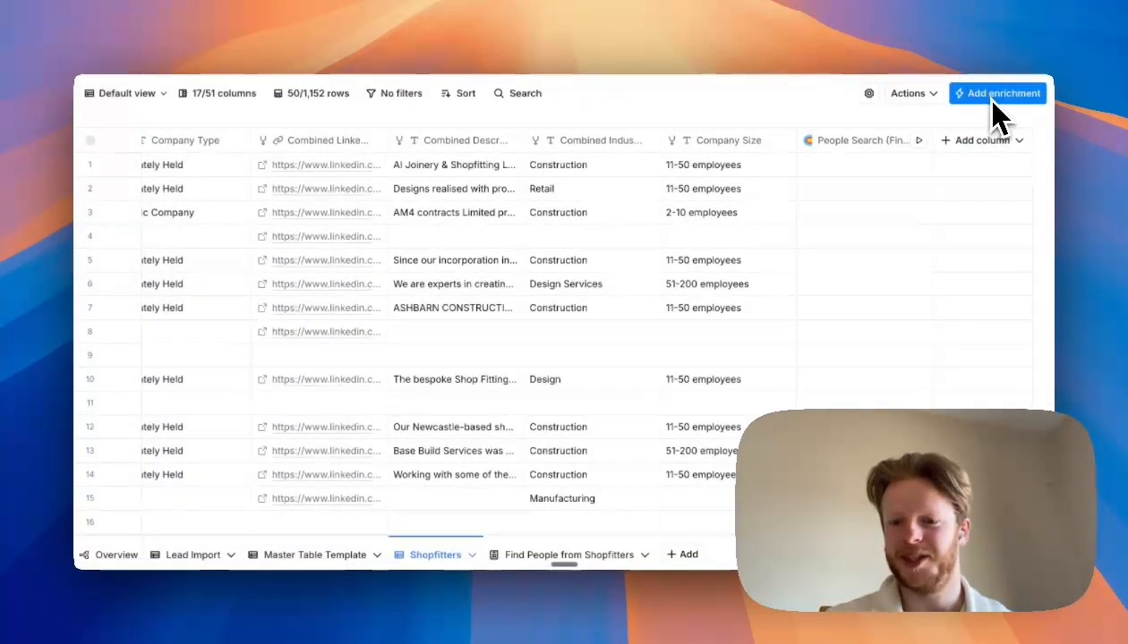
# - Add a Find Active Job Openings enrichment to the Shopfitters table with Master Domain as the company identifier
pyautogui.click(1003, 99)
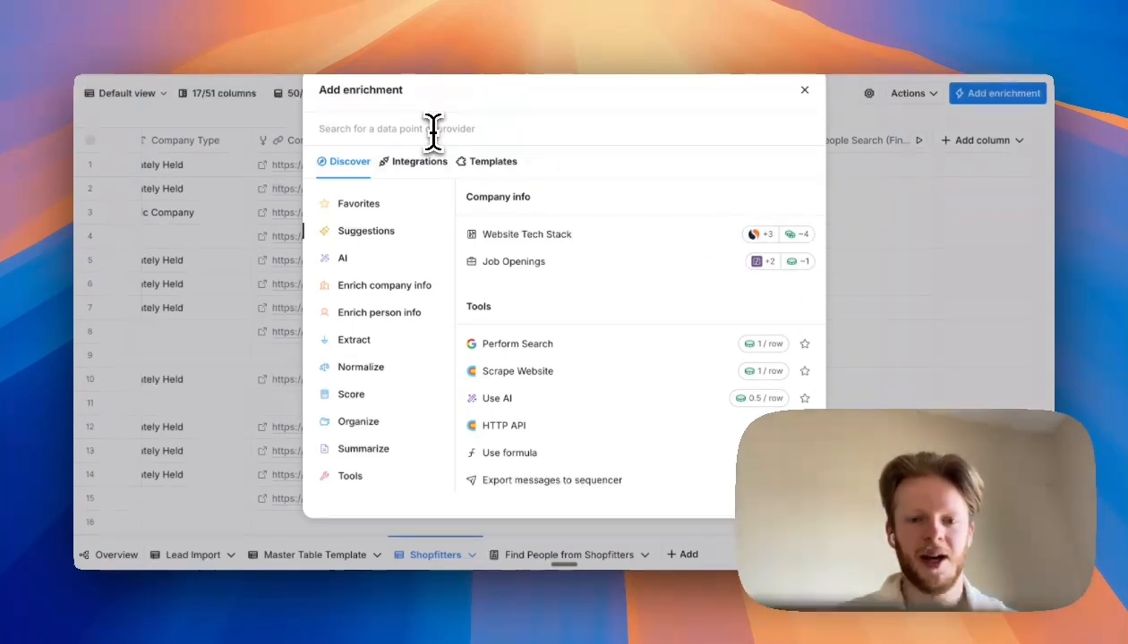
pyautogui.write('job')
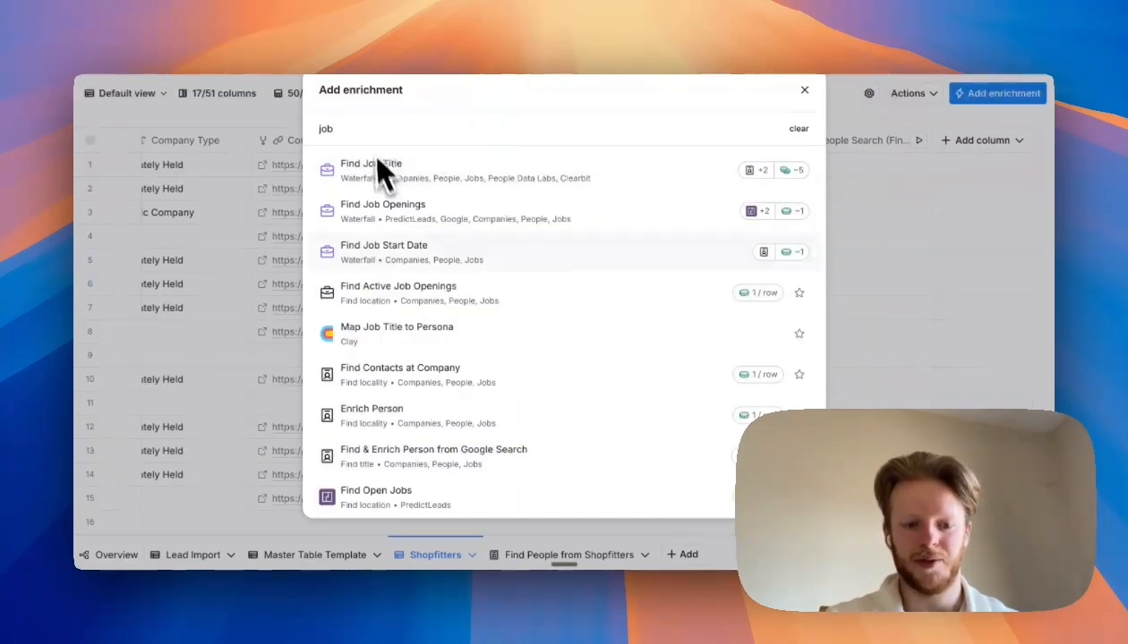
pyautogui.scroll(-1, 385, 233)
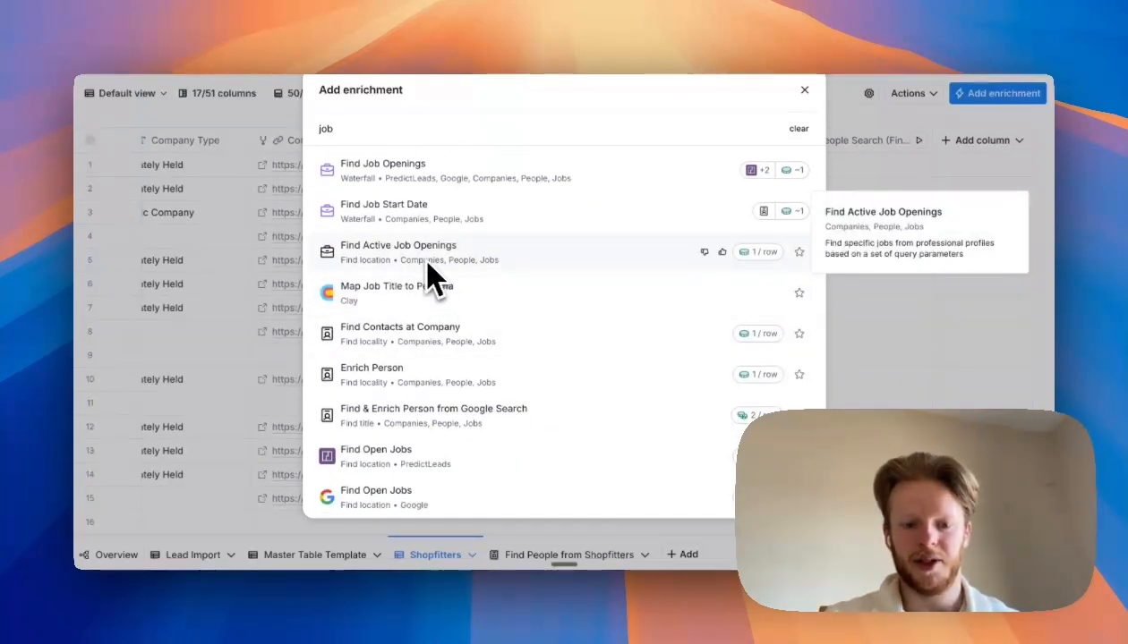
pyautogui.scroll(1, 493, 295)
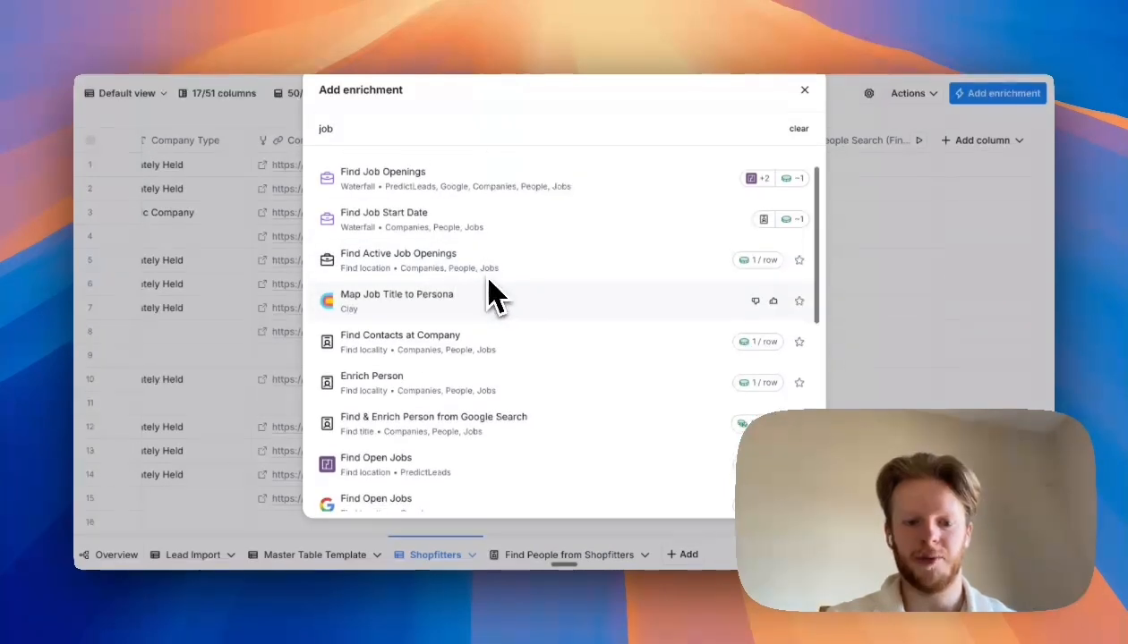
pyautogui.click(492, 269)
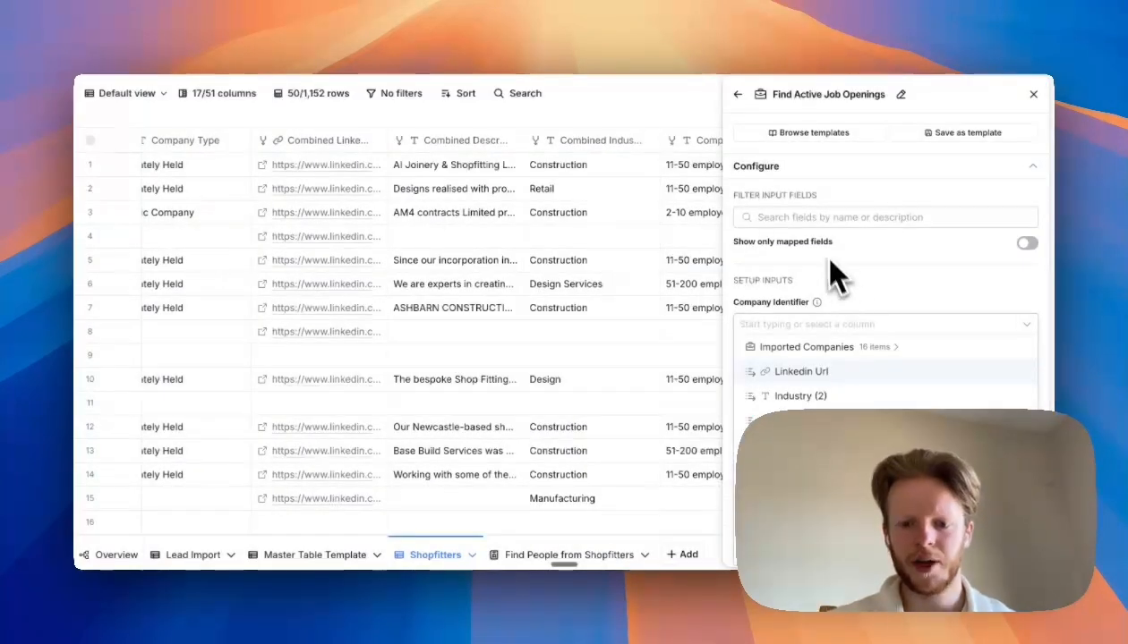
pyautogui.write('dom')
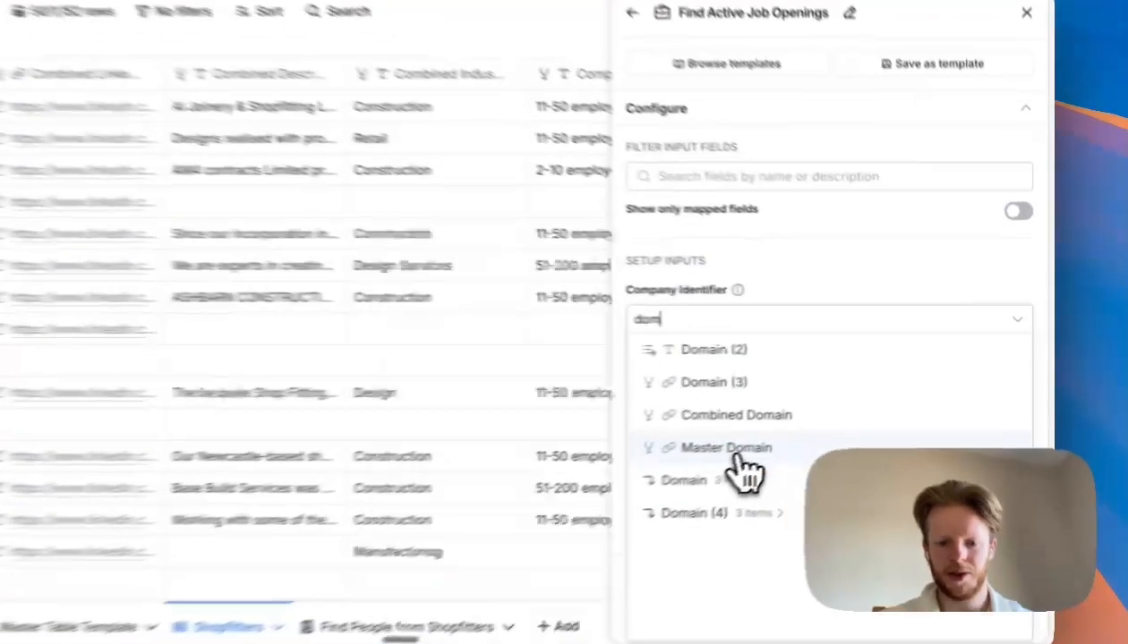
pyautogui.click(819, 420)
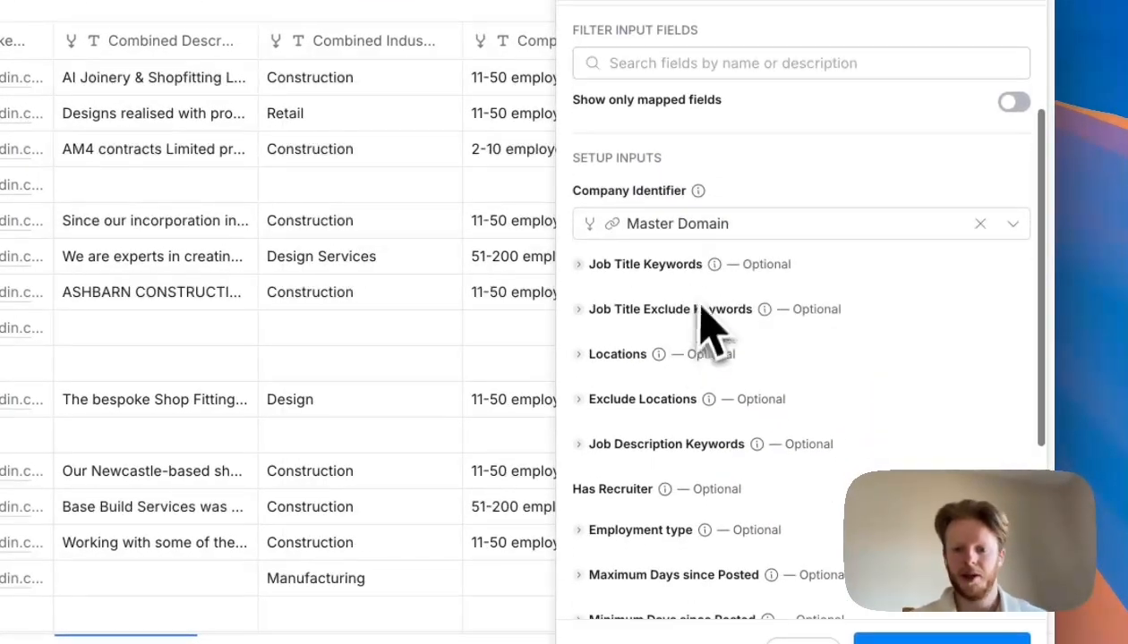
# - Add site manager as a job title keyword for the job openings search
pyautogui.scroll(-2, 651, 304)
pyautogui.click(640, 214)
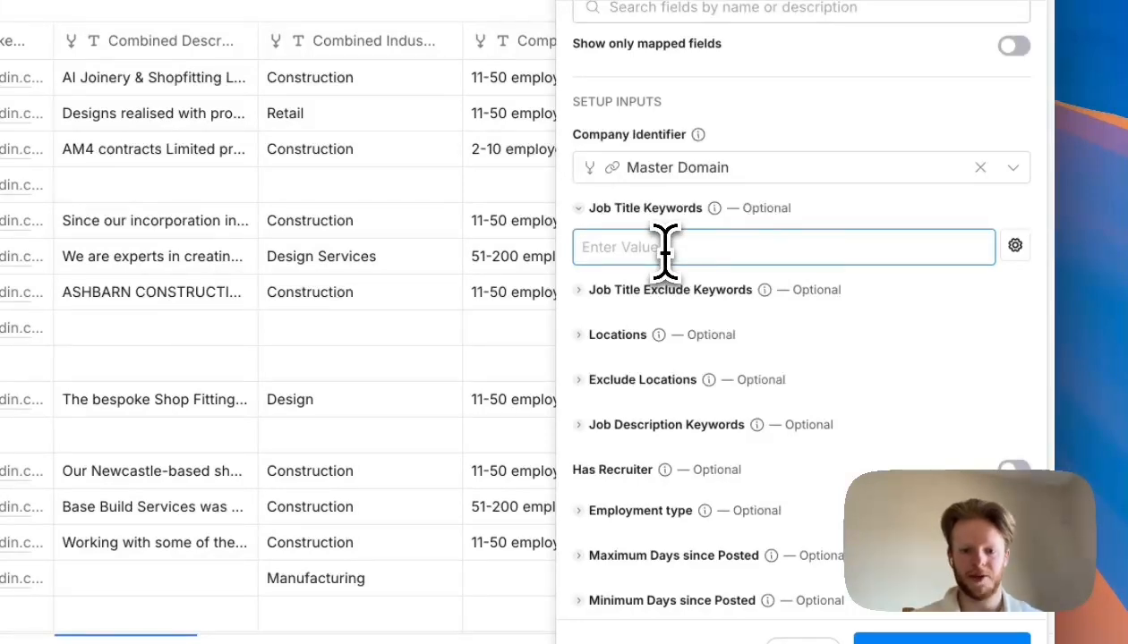
pyautogui.write('site manag')
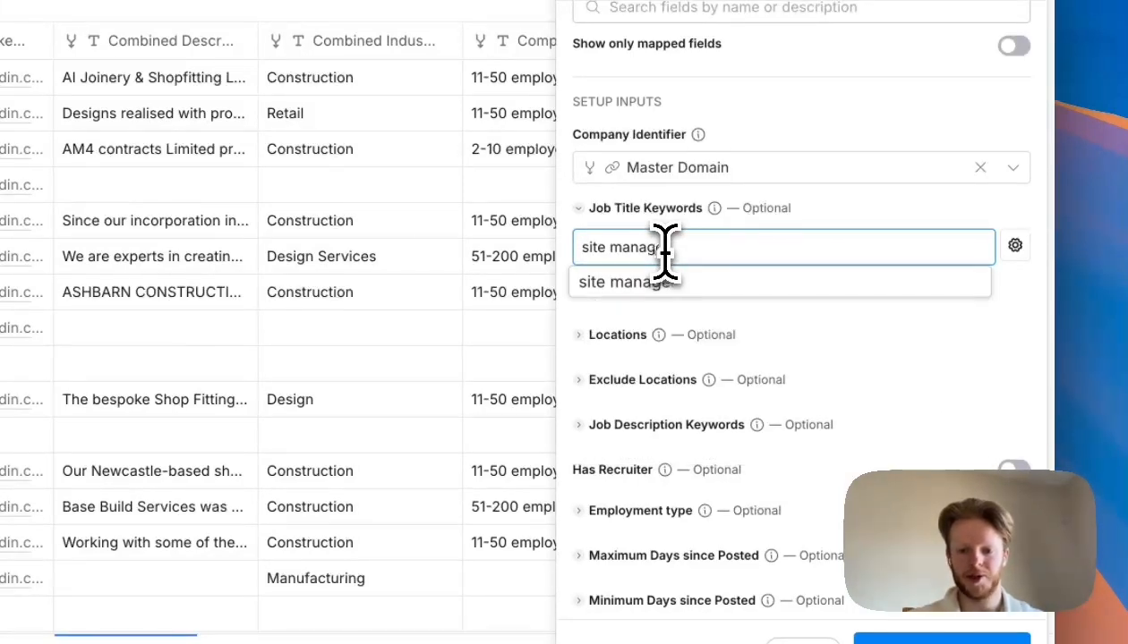
pyautogui.write('er')
pyautogui.click(680, 282)
pyautogui.scroll(-1, 788, 358)
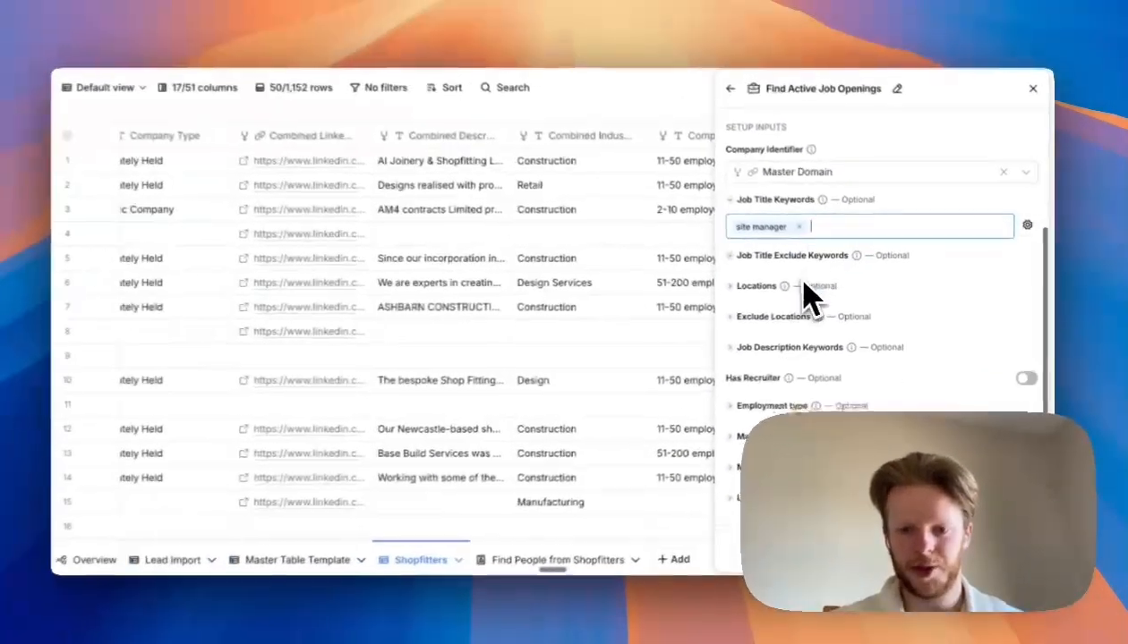
pyautogui.scroll(-2, 824, 268)
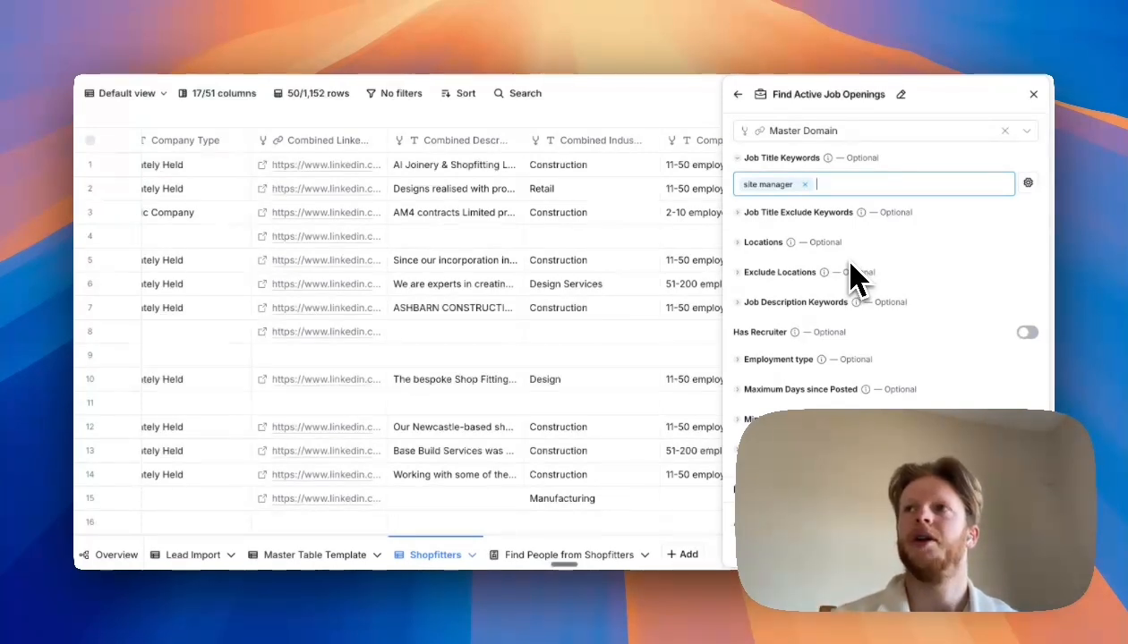
pyautogui.write('sales')
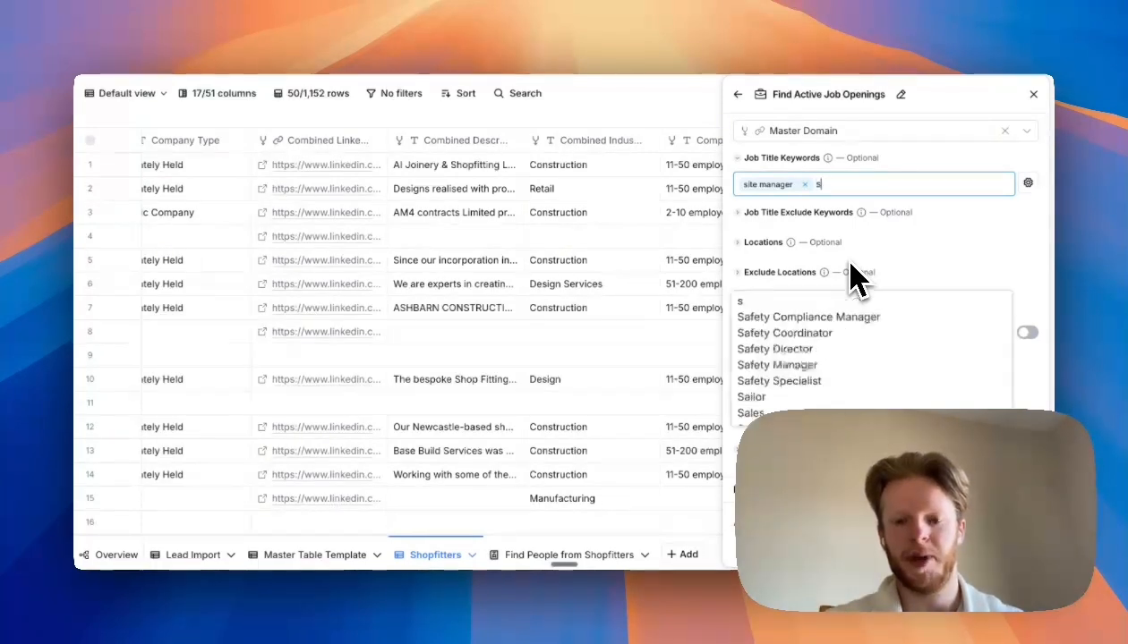
pyautogui.press('Return')
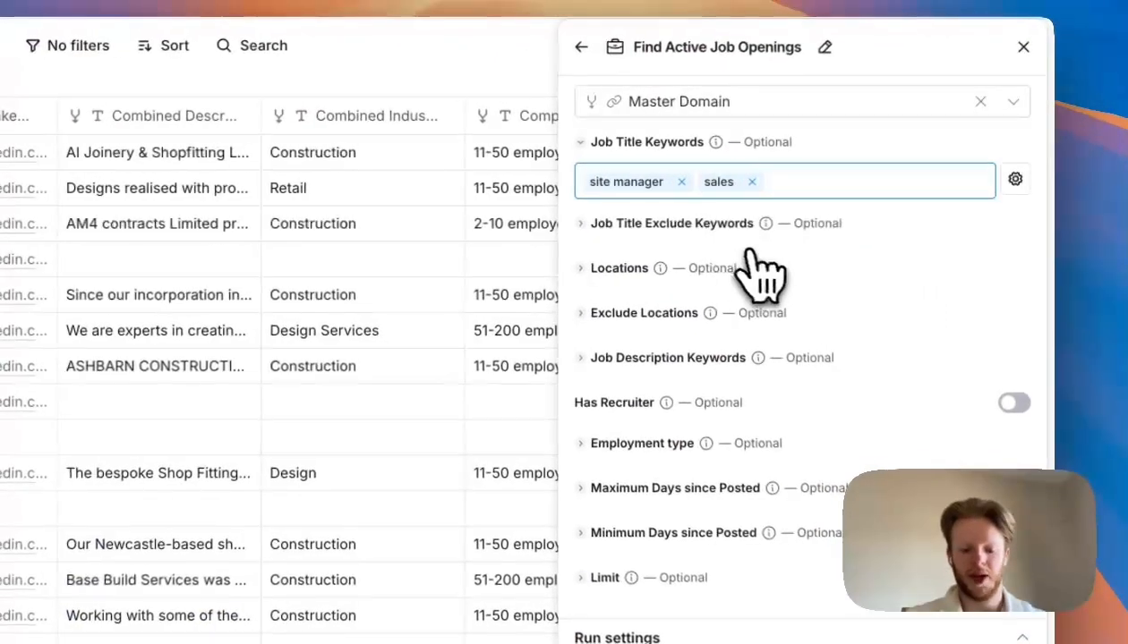
pyautogui.write('VP')
pyautogui.click(635, 219)
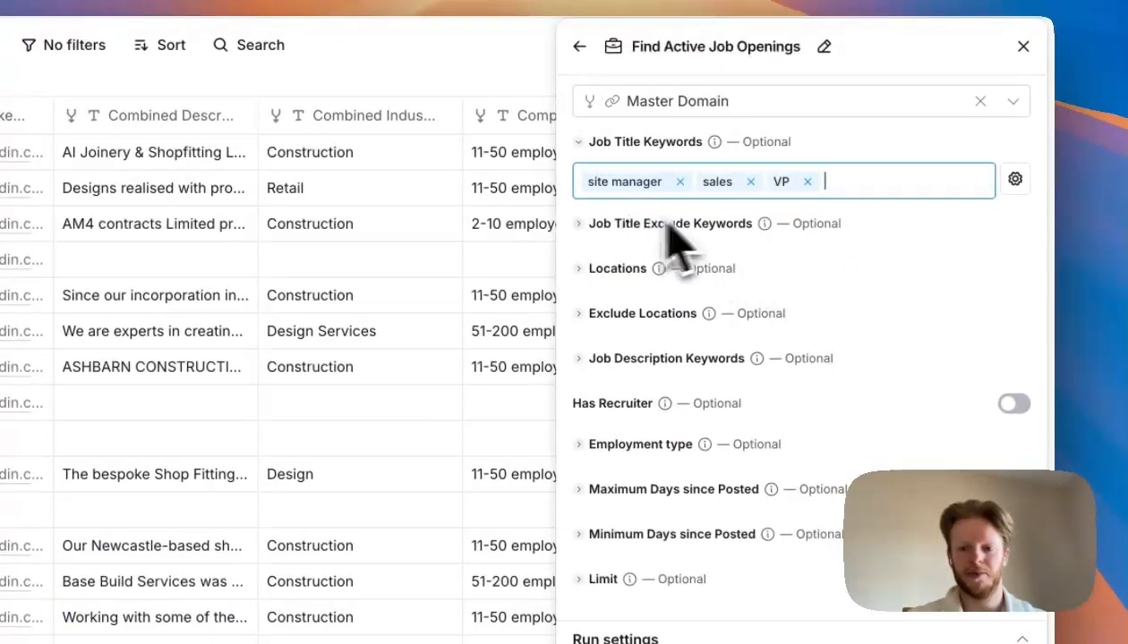
pyautogui.click(806, 182)
pyautogui.click(750, 182)
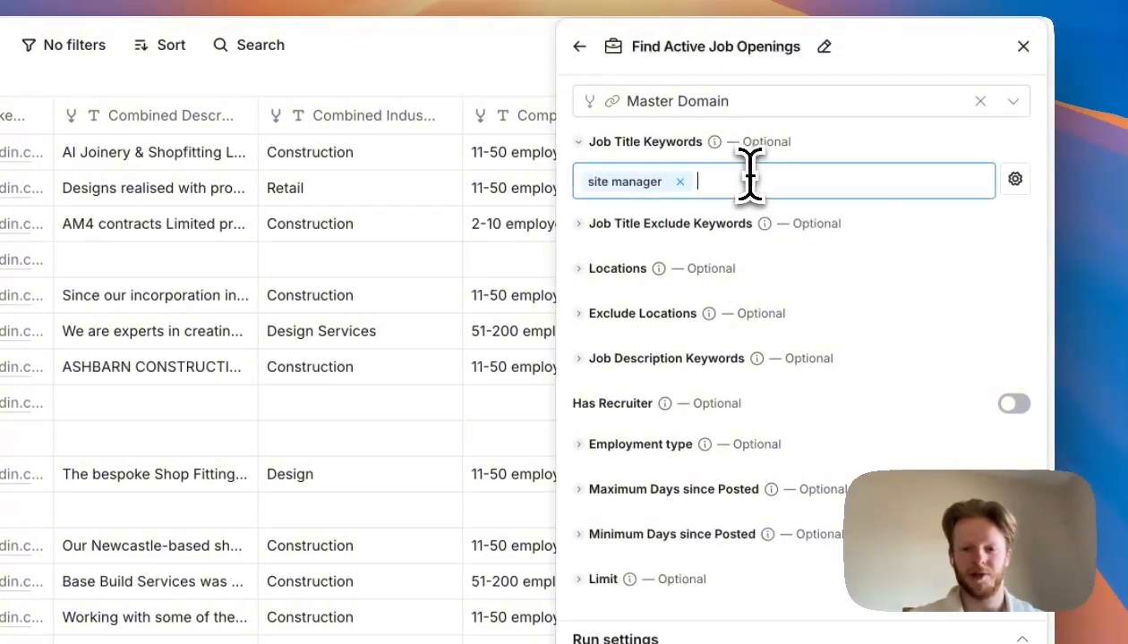
# - Add VP of Sales and Vice President Sales as further job title keywords
pyautogui.write('VP')
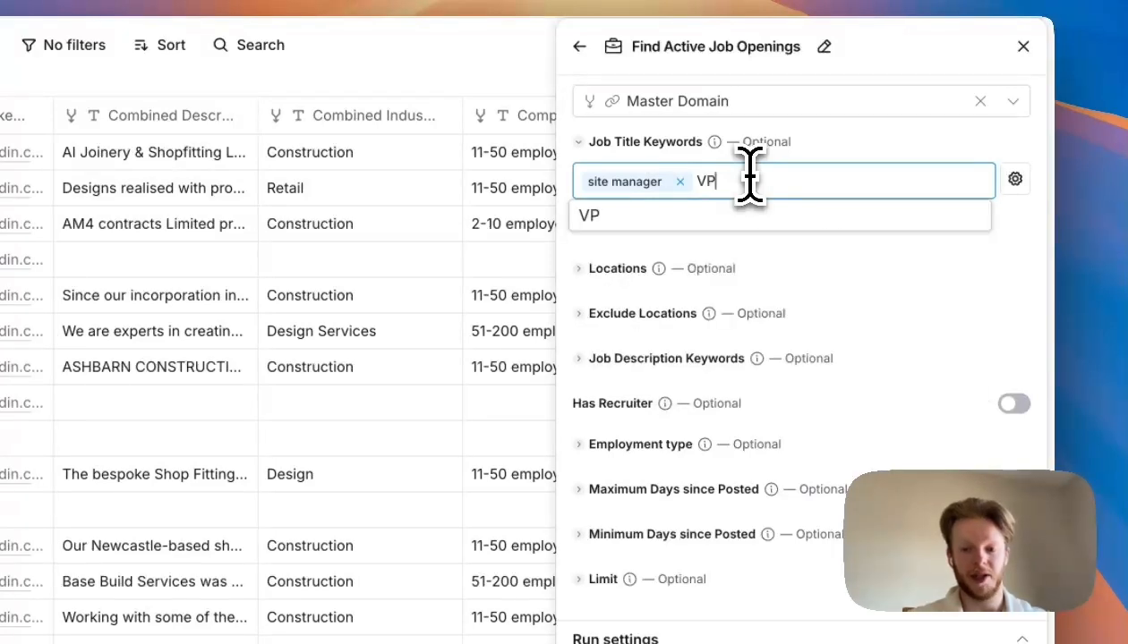
pyautogui.write(' of Sales')
pyautogui.click(667, 215)
pyautogui.write('Vice Pre')
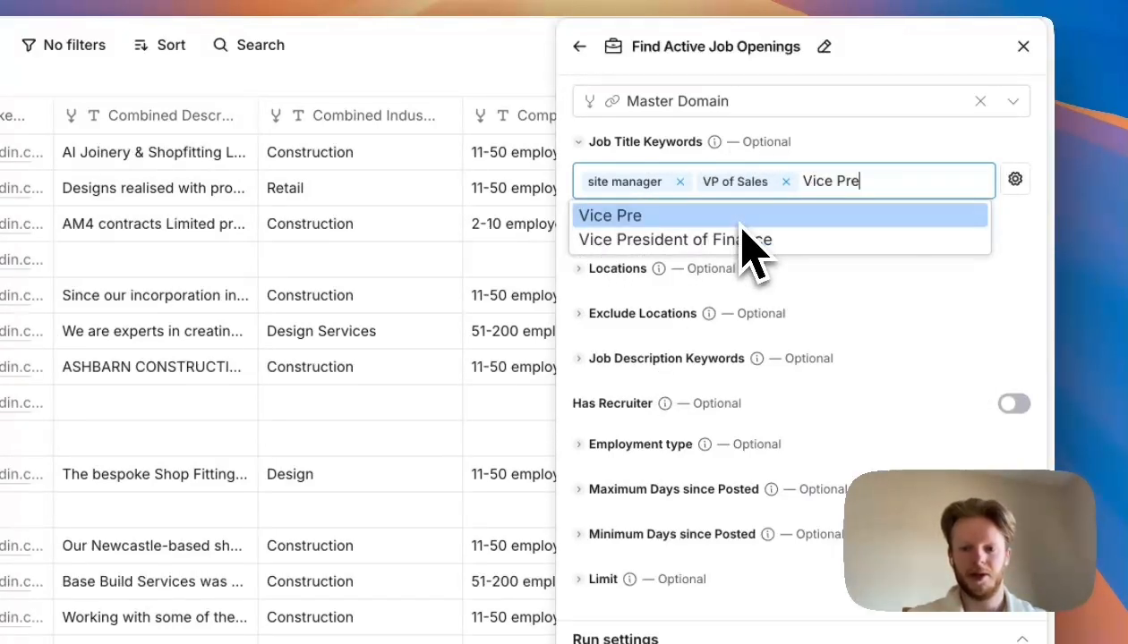
pyautogui.write('sident Sales')
pyautogui.press('Return')
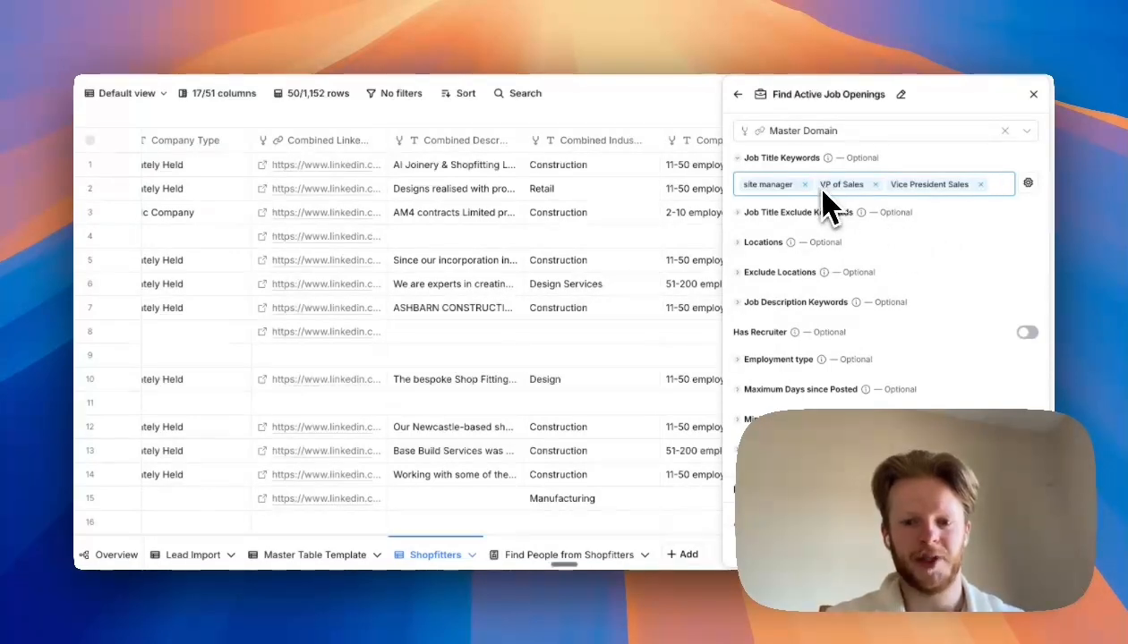
pyautogui.scroll(-1, 831, 265)
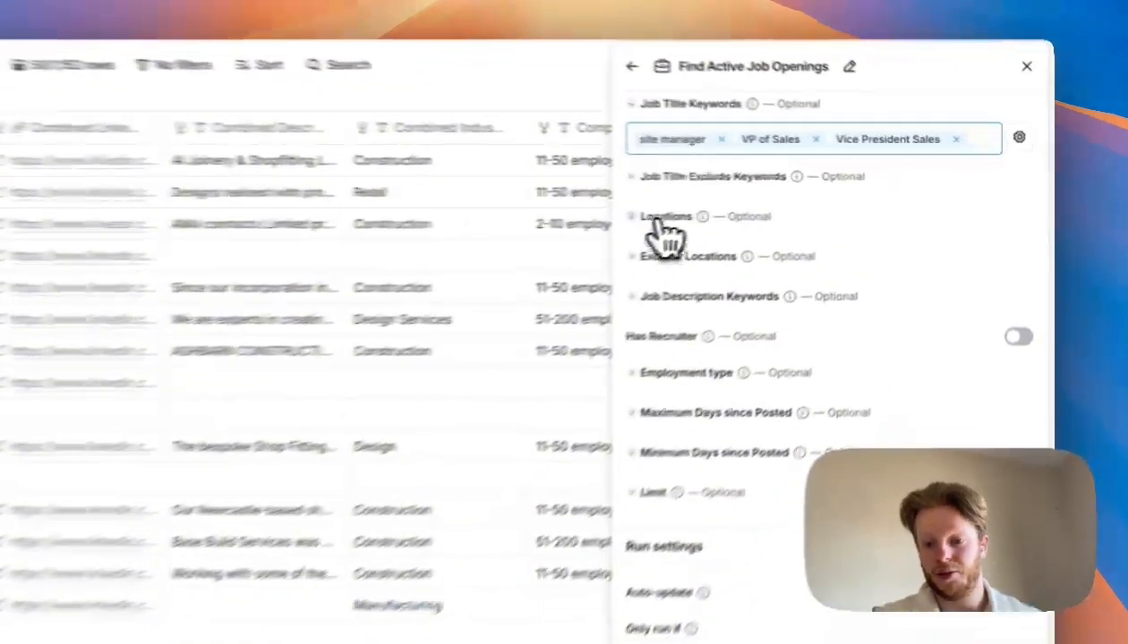
# - Set the job openings location filter to United States, replacing the London entry first added
pyautogui.click(664, 218)
pyautogui.click(704, 251)
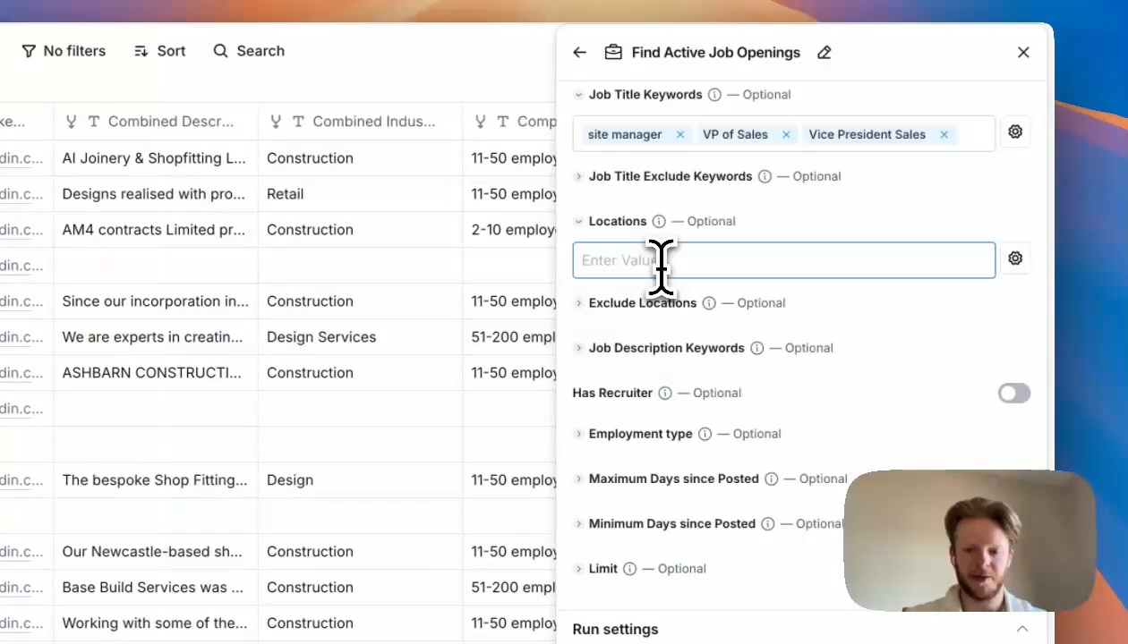
pyautogui.write('london')
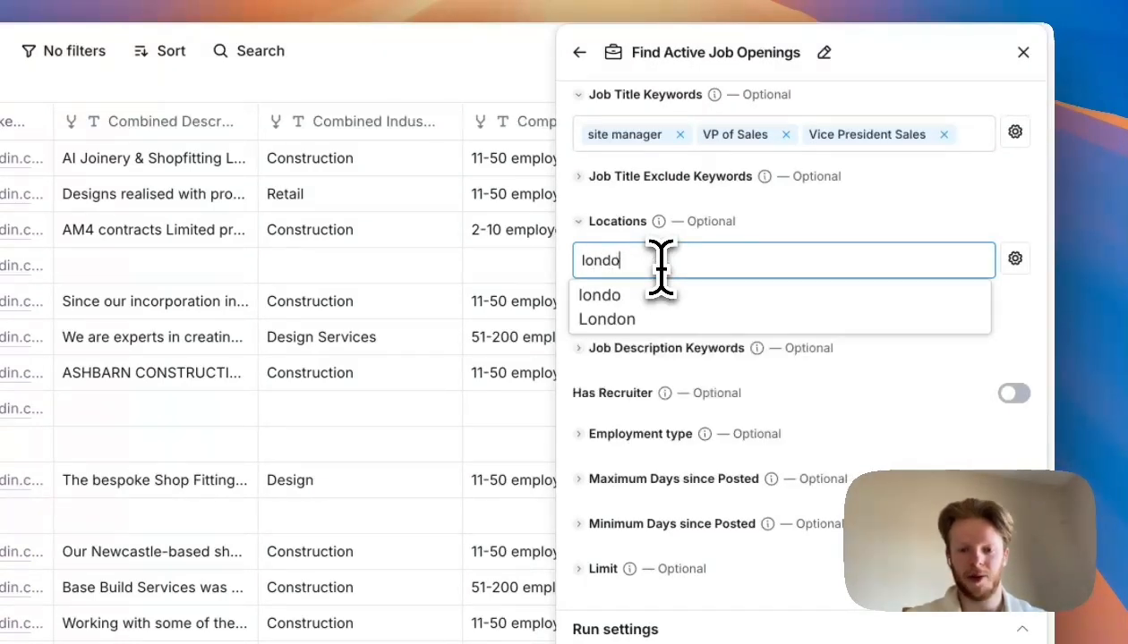
pyautogui.click(656, 320)
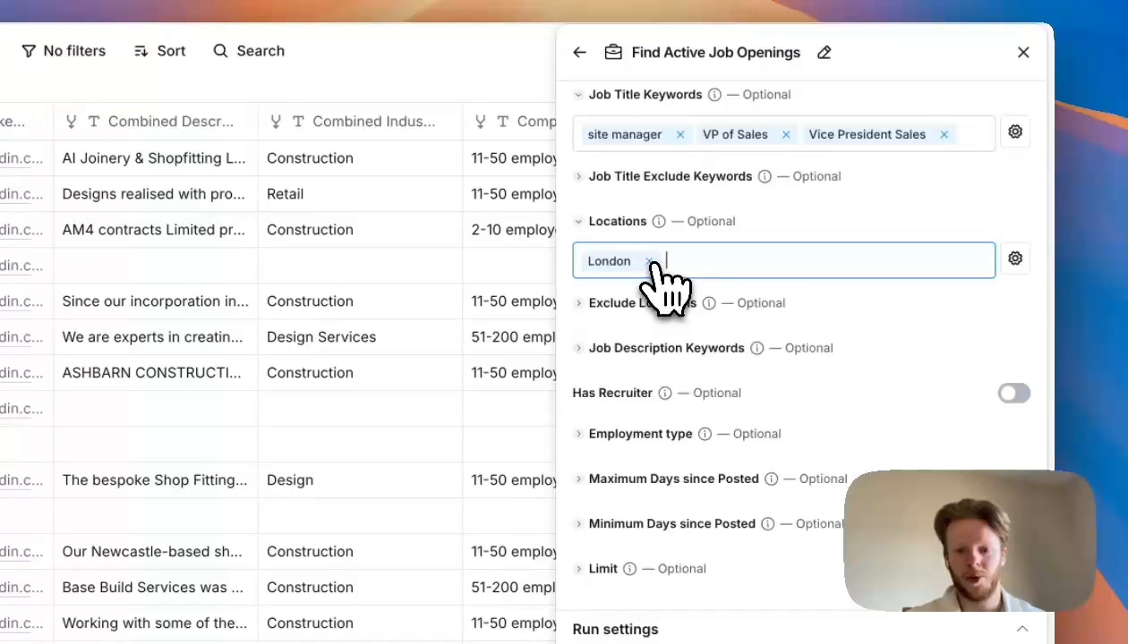
pyautogui.click(651, 261)
pyautogui.write('unit')
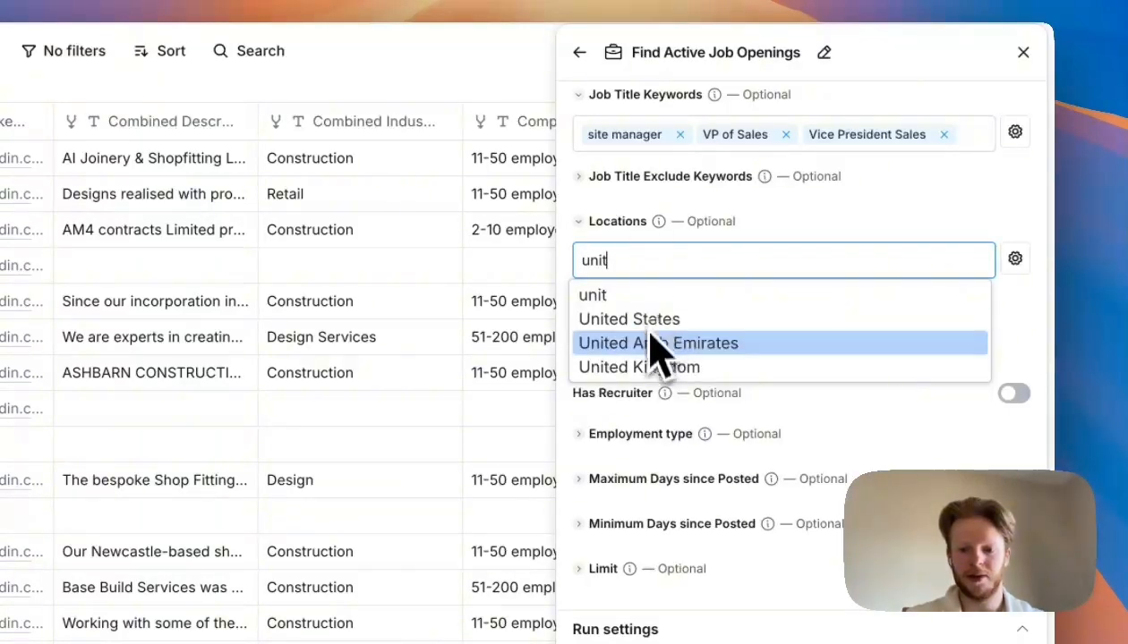
pyautogui.click(653, 324)
# - Set the employment type filter to Full-time
pyautogui.scroll(-2, 743, 269)
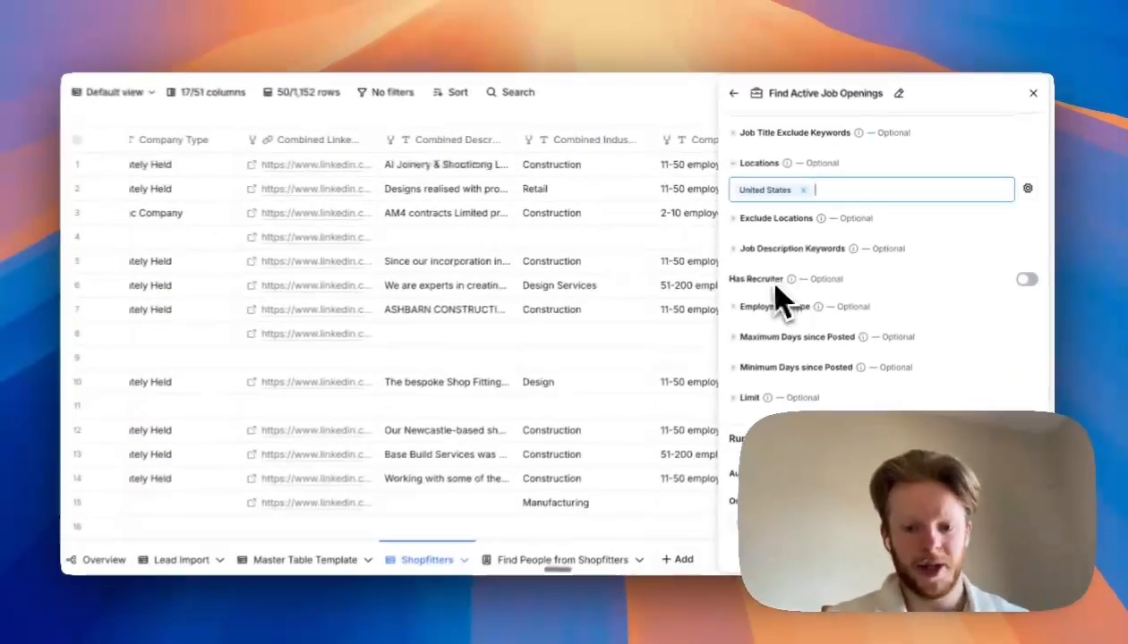
pyautogui.moveTo(665, 328)
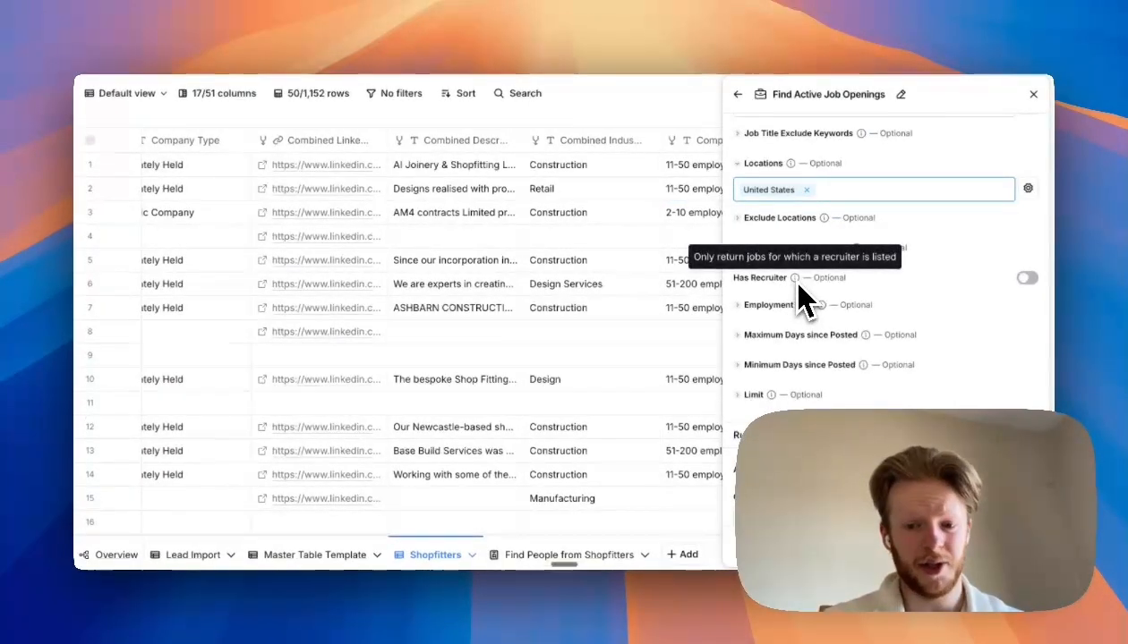
pyautogui.scroll(-2, 842, 305)
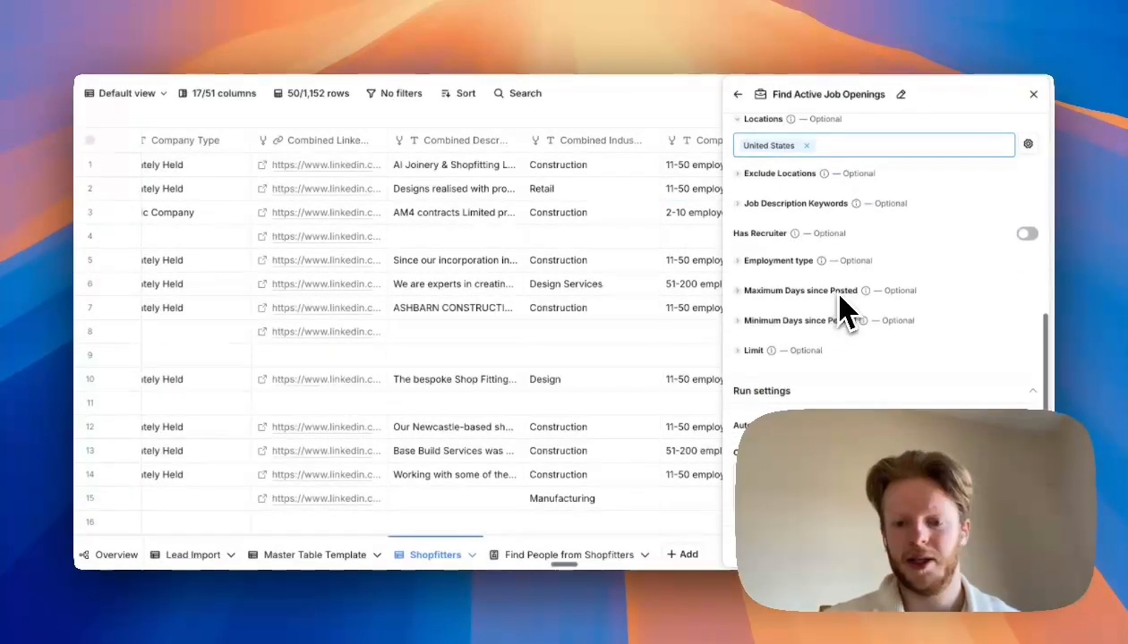
pyautogui.click(747, 264)
pyautogui.click(753, 289)
pyautogui.write('ful')
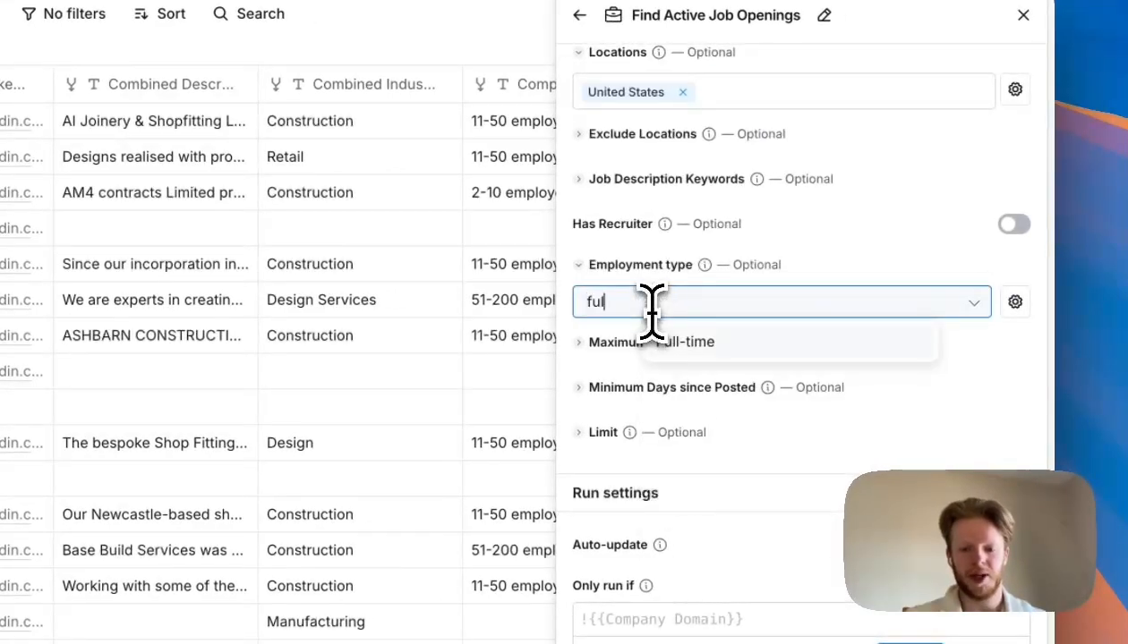
pyautogui.click(716, 345)
pyautogui.click(931, 252)
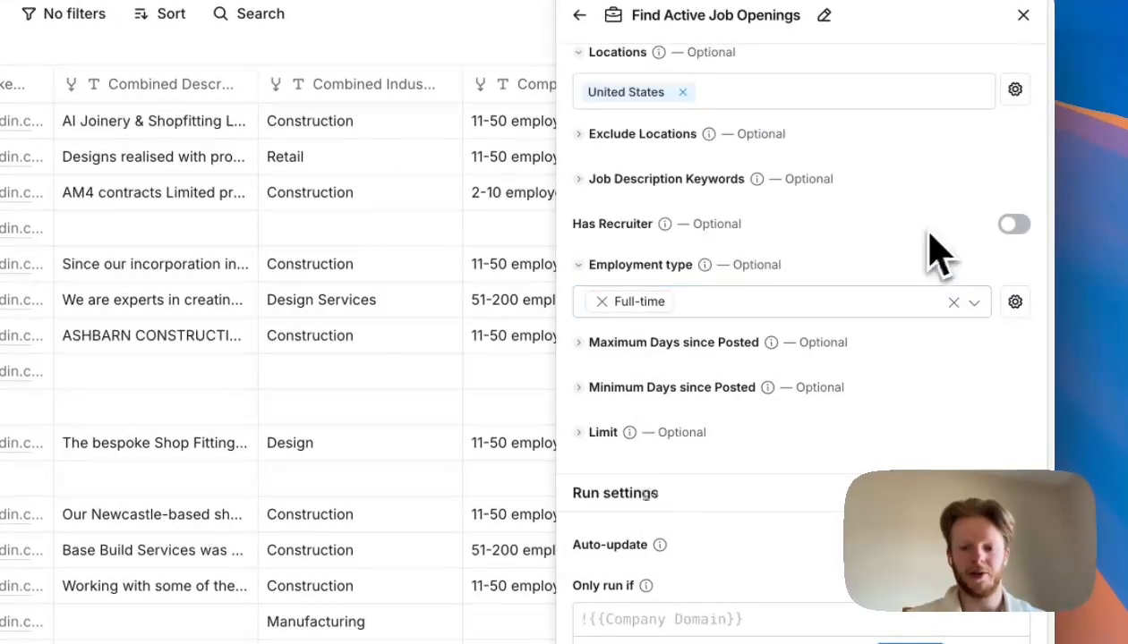
# - Set Maximum Days since Posted to 30 for the job openings search
pyautogui.scroll(-1, 842, 331)
pyautogui.scroll(10, 750, 440)
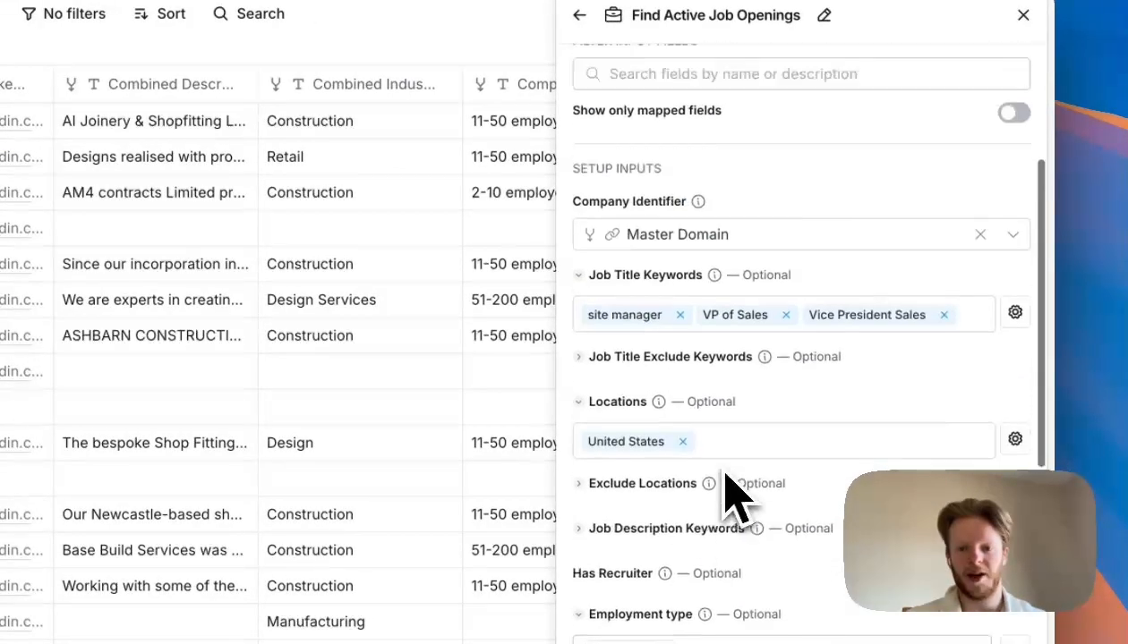
pyautogui.scroll(2, 710, 351)
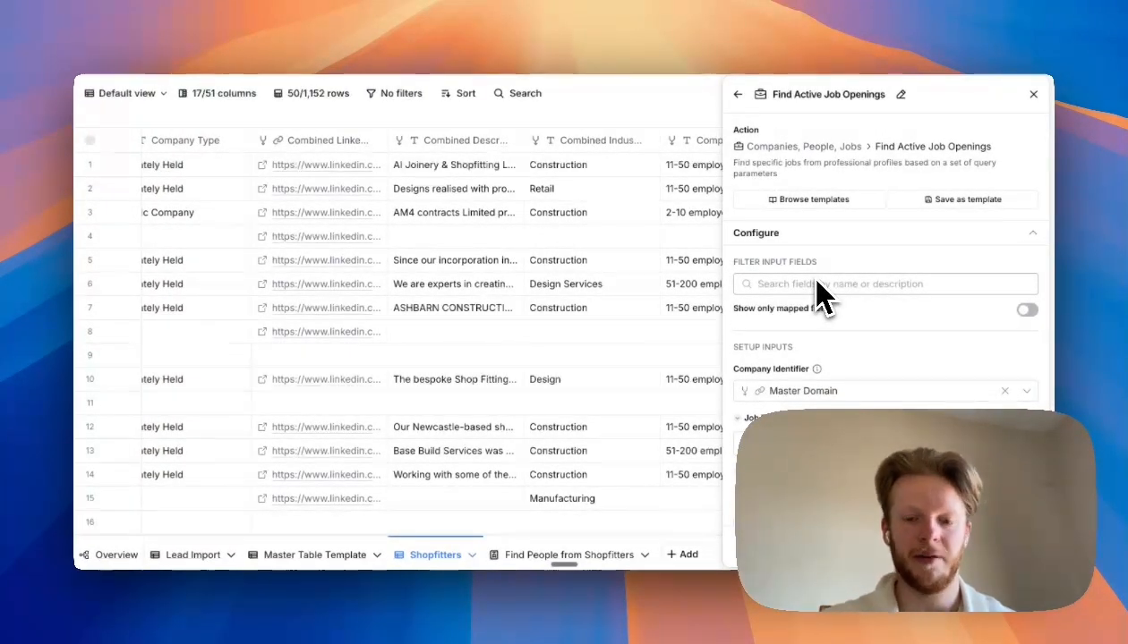
pyautogui.scroll(-10, 816, 295)
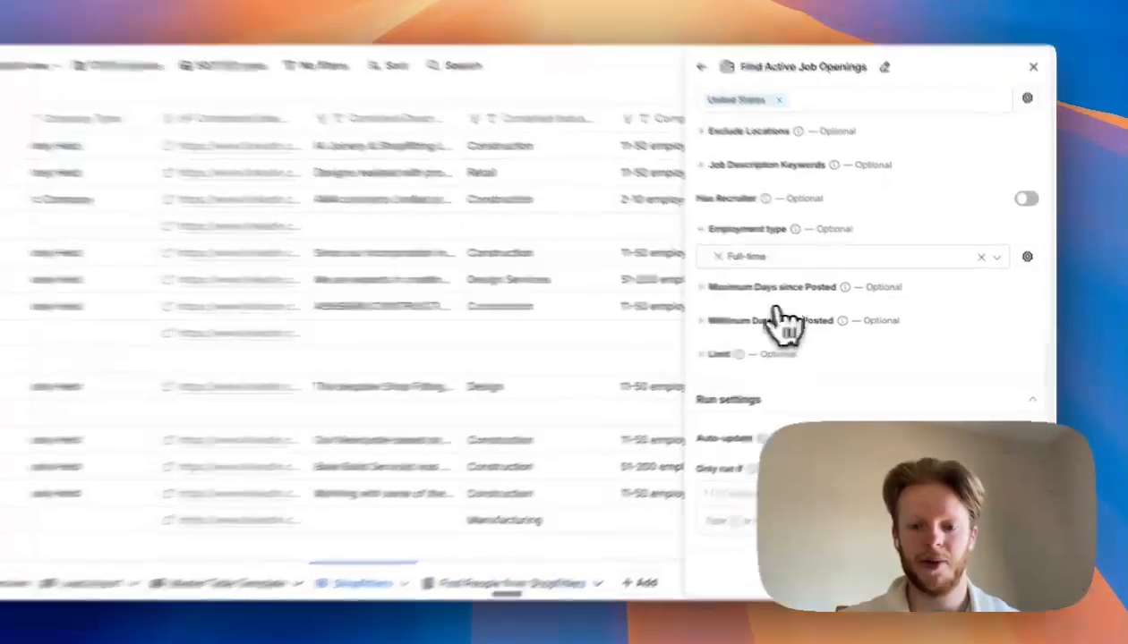
pyautogui.click(796, 322)
pyautogui.click(682, 360)
pyautogui.click(640, 278)
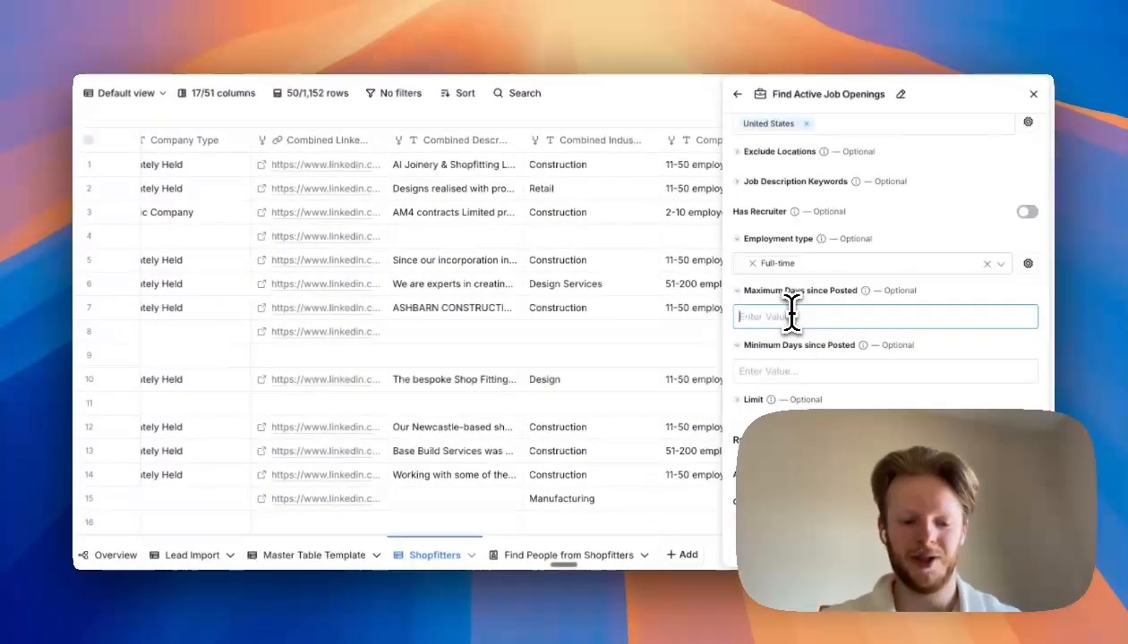
pyautogui.write('30')
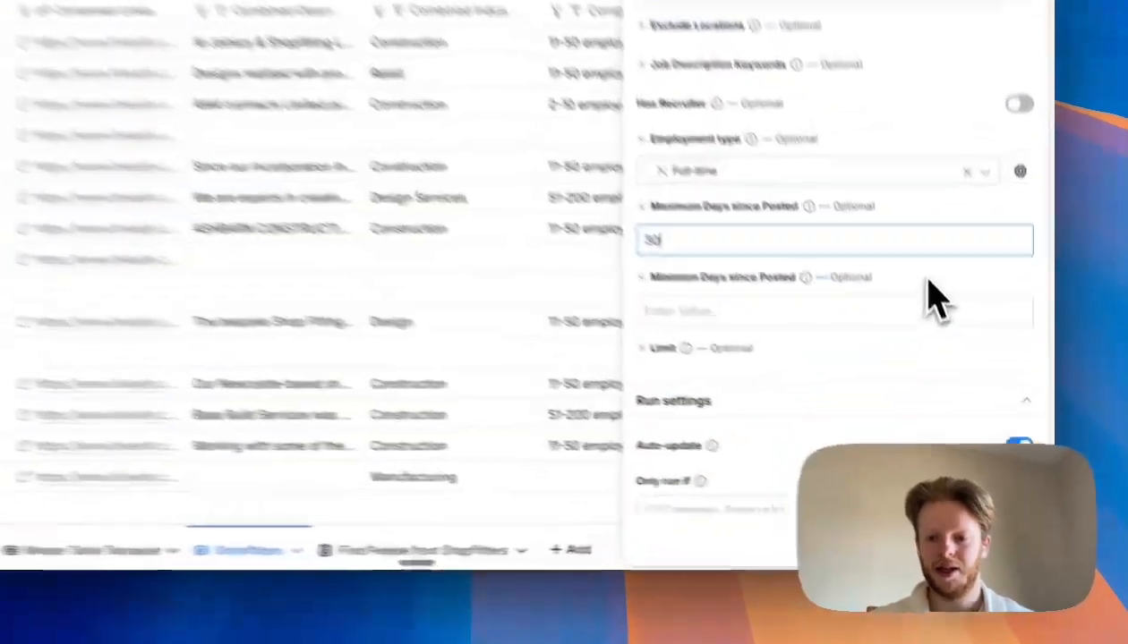
pyautogui.click(957, 346)
# - Continue to the output columns and enable the job Title column
pyautogui.scroll(-2, 965, 421)
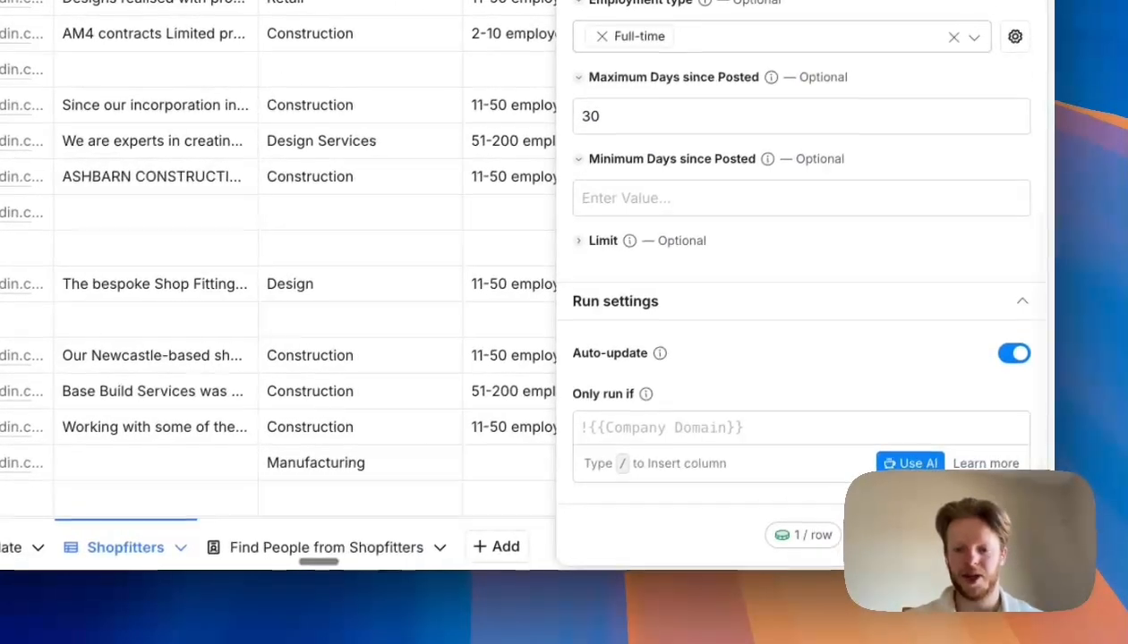
pyautogui.click(951, 535)
pyautogui.click(1002, 287)
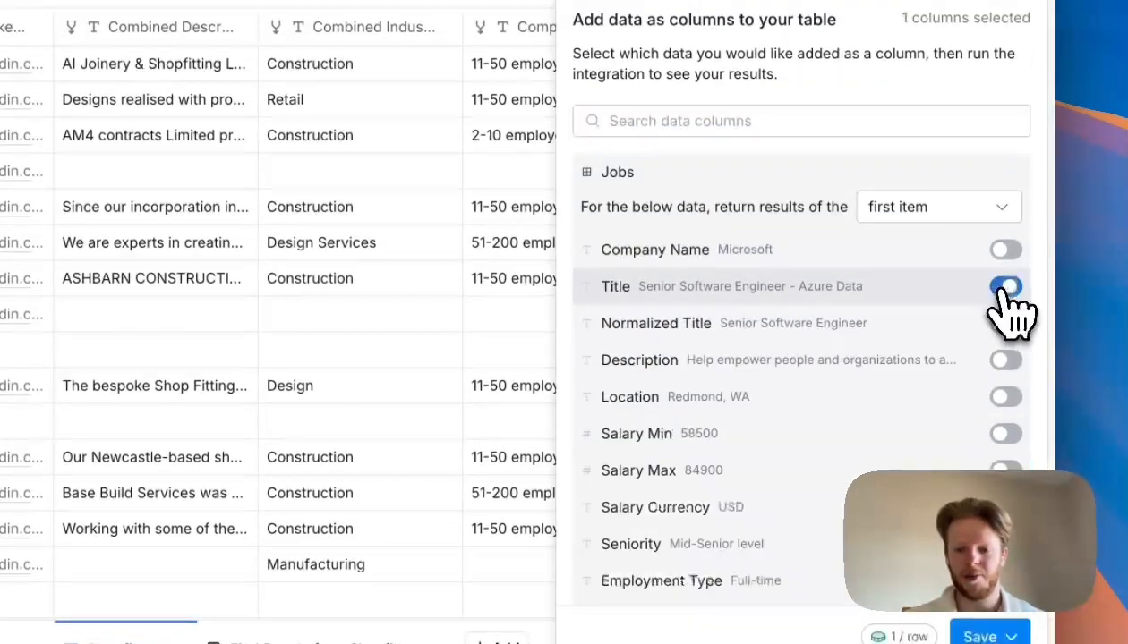